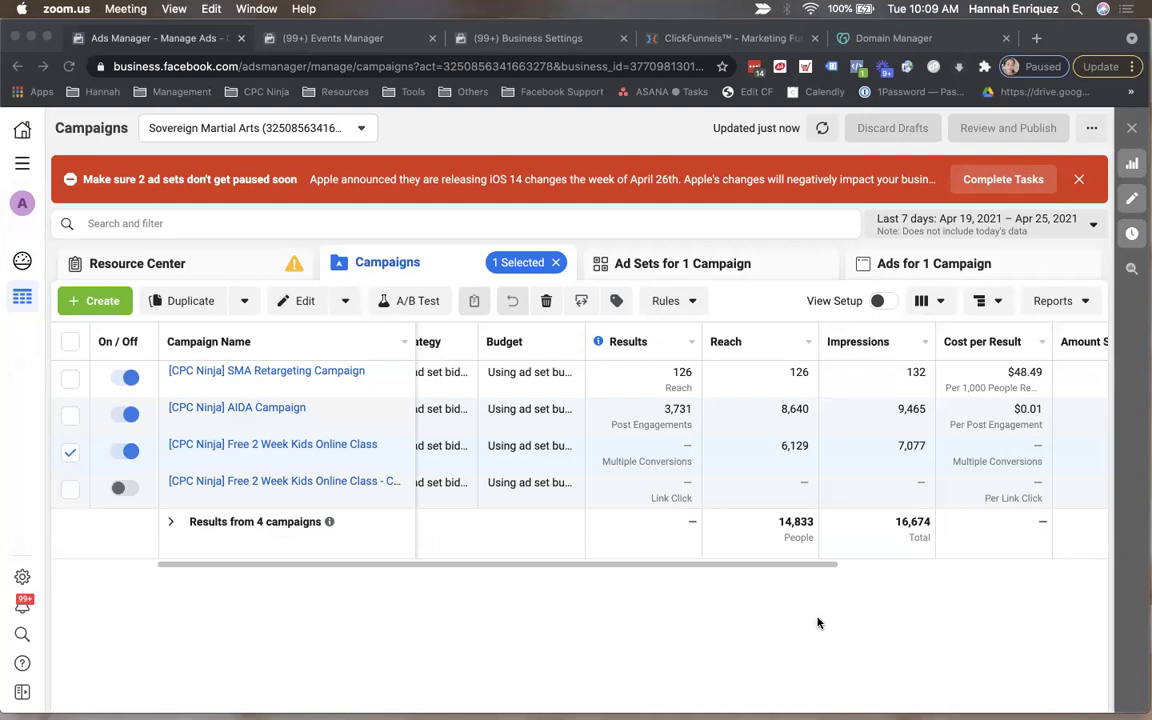
# Open the ad sets of the [CPC Ninja] Free 2 Week Kids Online Class campaign and examine their results and cost columns.
pyautogui.click(330, 443)
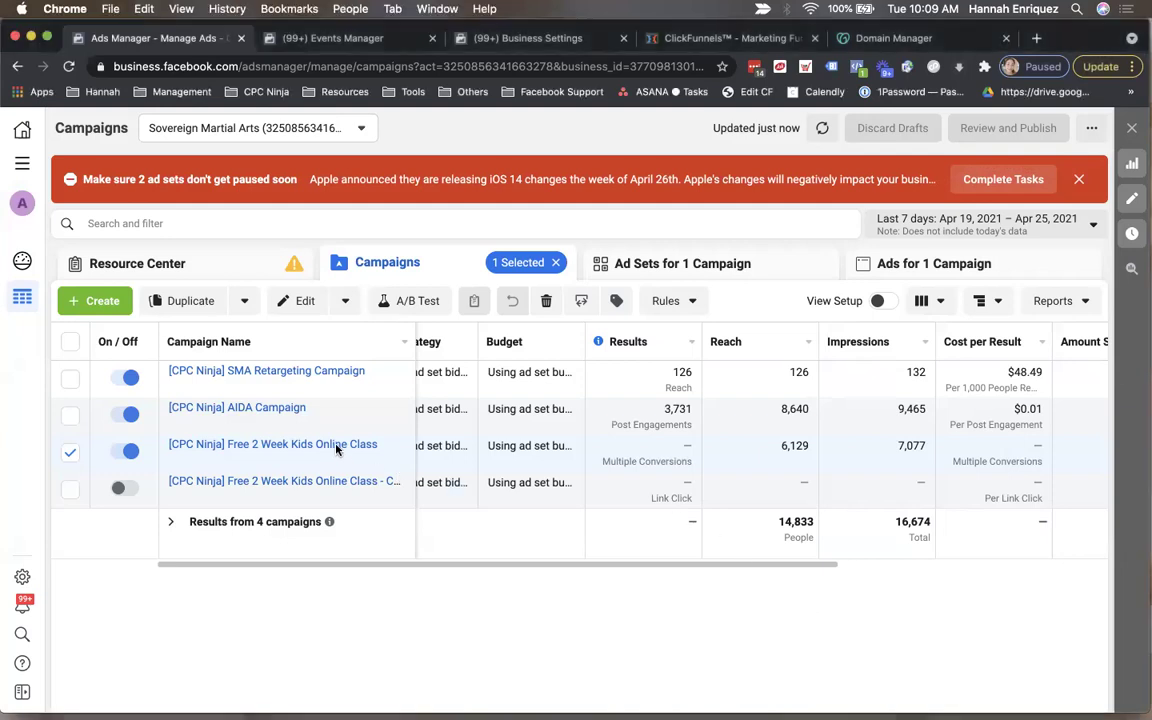
pyautogui.click(328, 445)
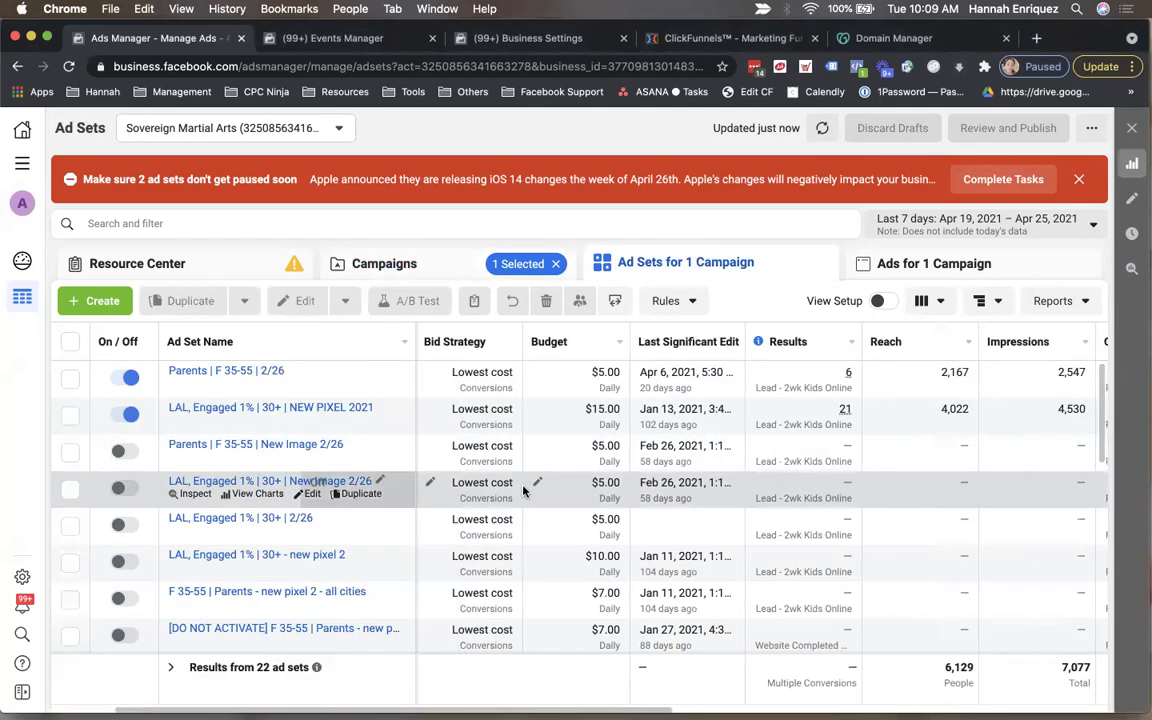
pyautogui.hscroll(2, 522, 490)
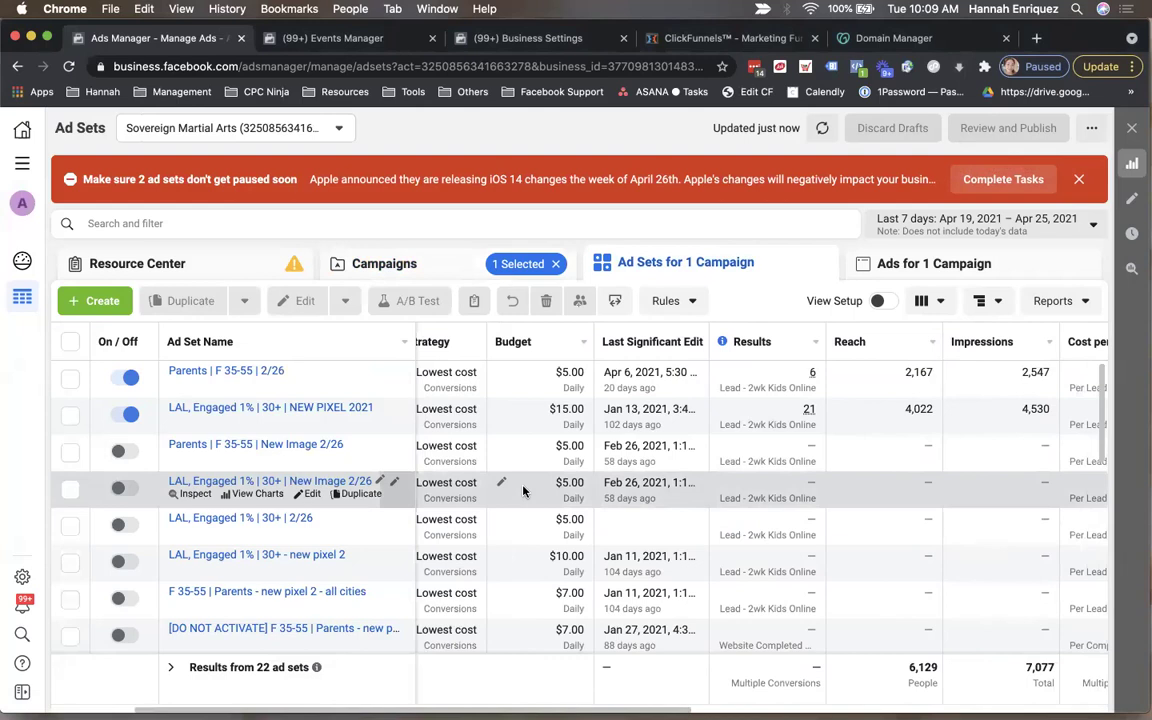
pyautogui.hscroll(5, 522, 490)
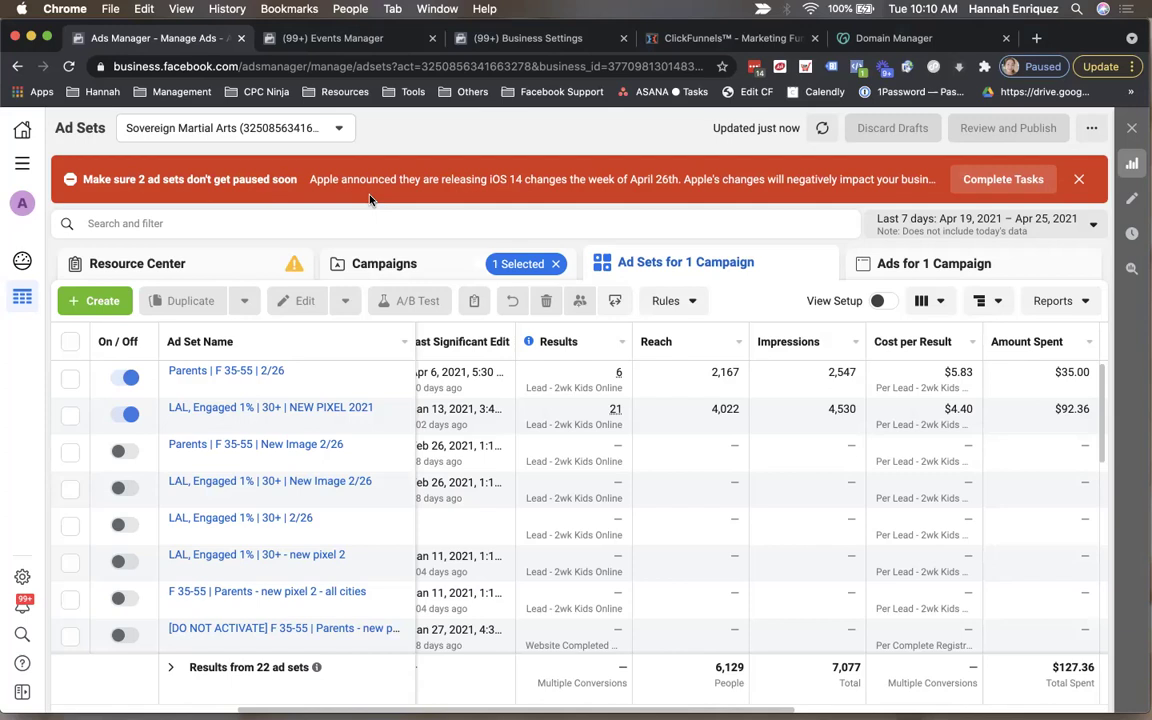
# Open the tasks behind the ad set pause warning and read the task about pixels that will lose conversion events.
pyautogui.click(1000, 180)
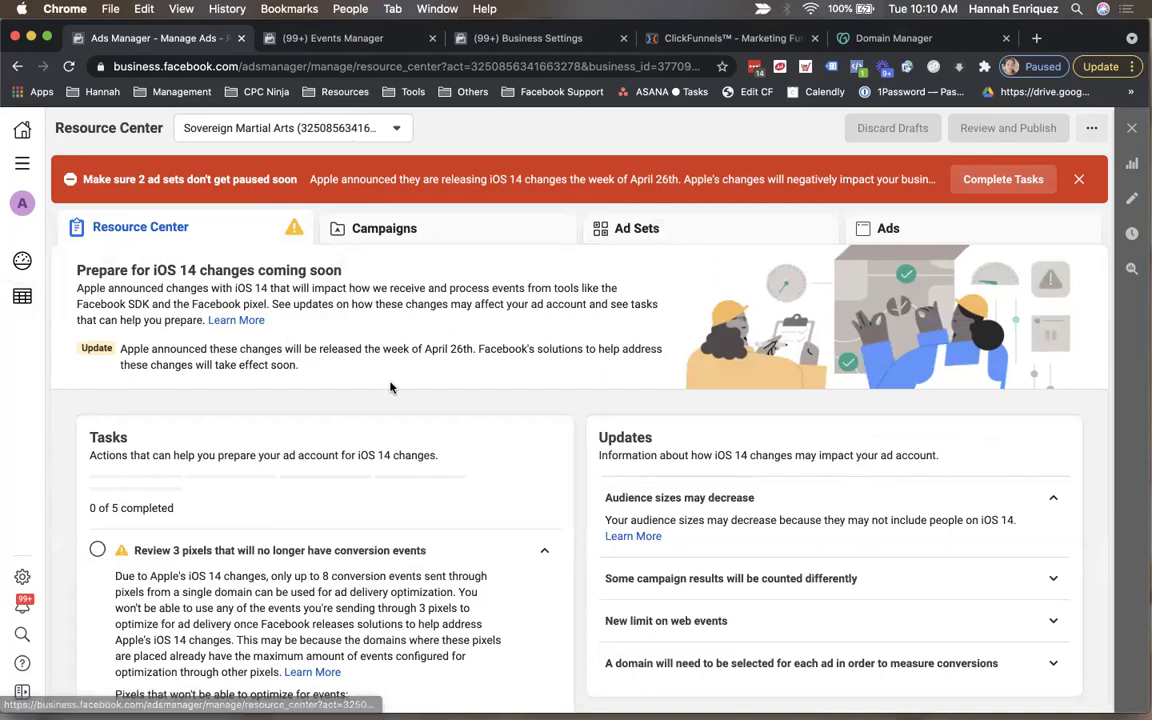
pyautogui.scroll(-2, 420, 406)
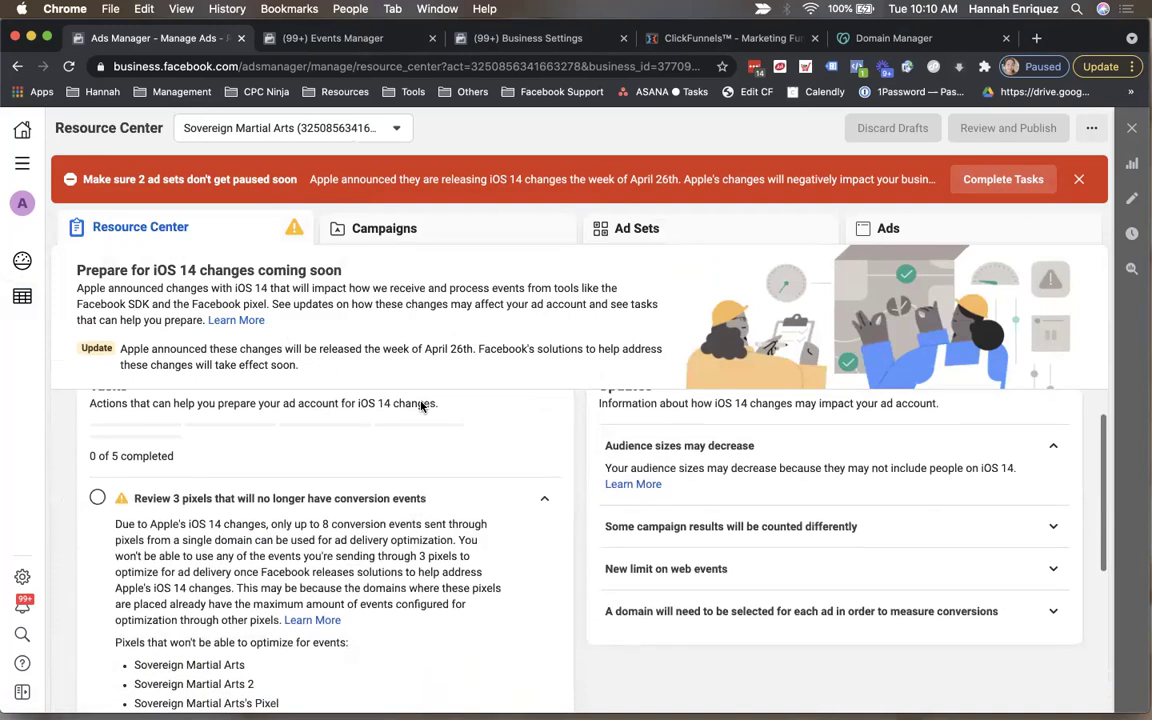
pyautogui.scroll(-6, 505, 453)
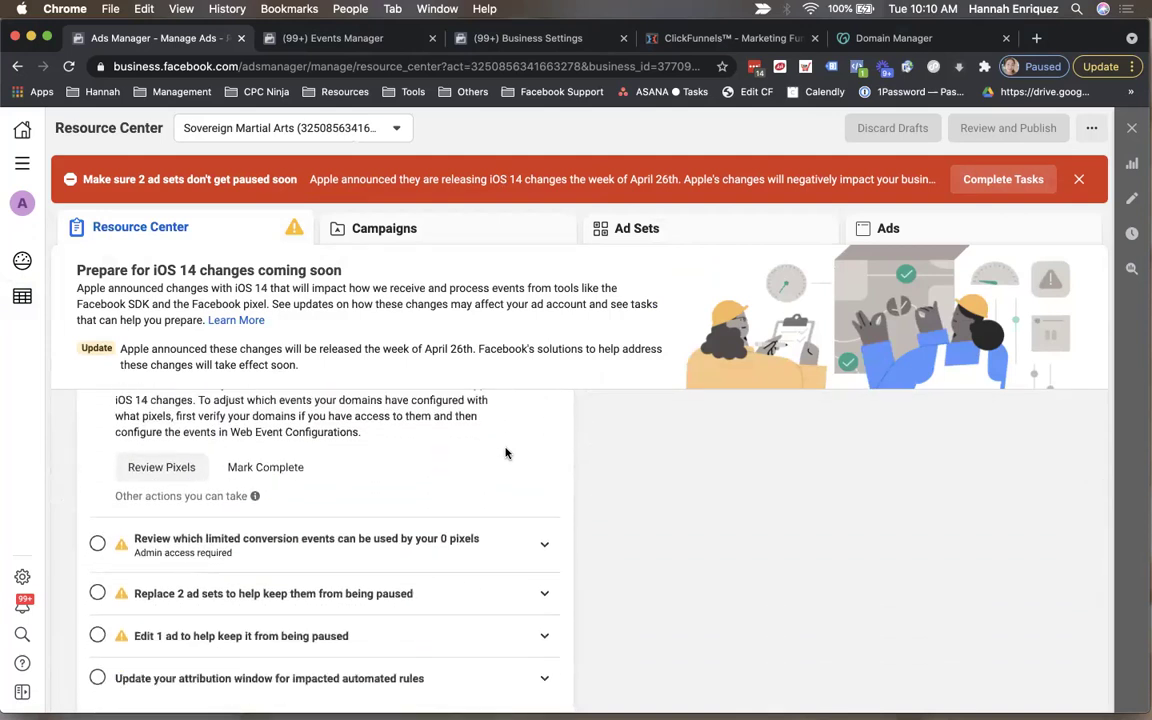
pyautogui.scroll(3, 496, 507)
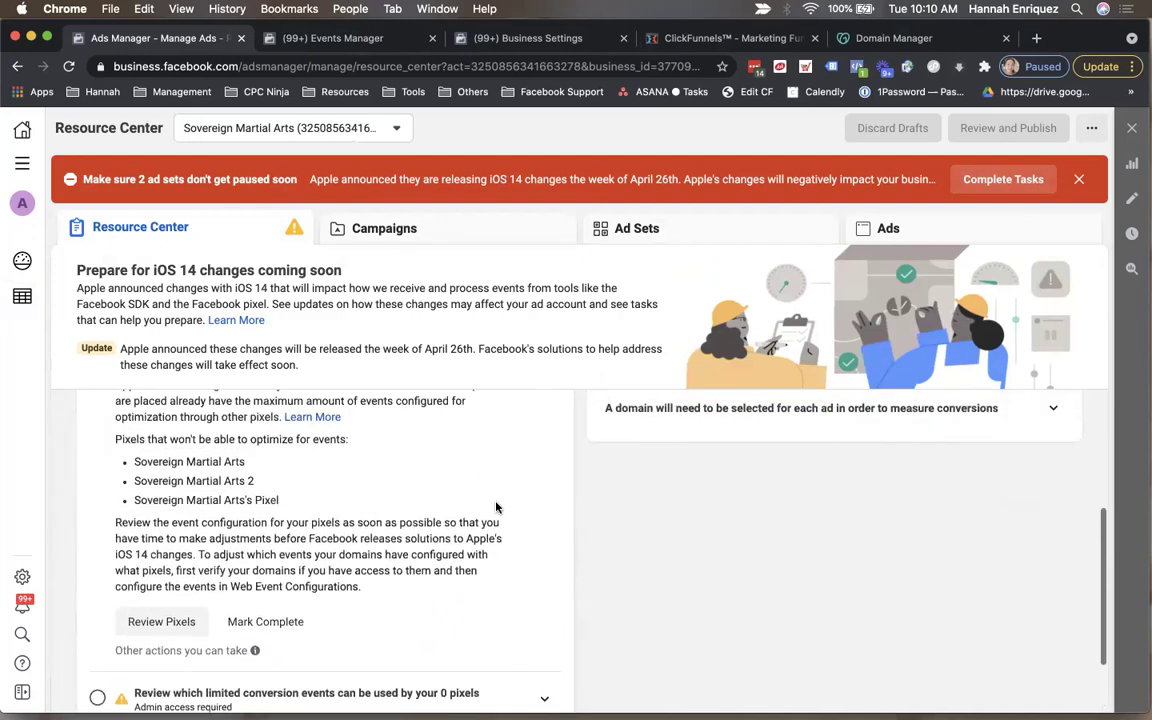
pyautogui.scroll(3, 496, 507)
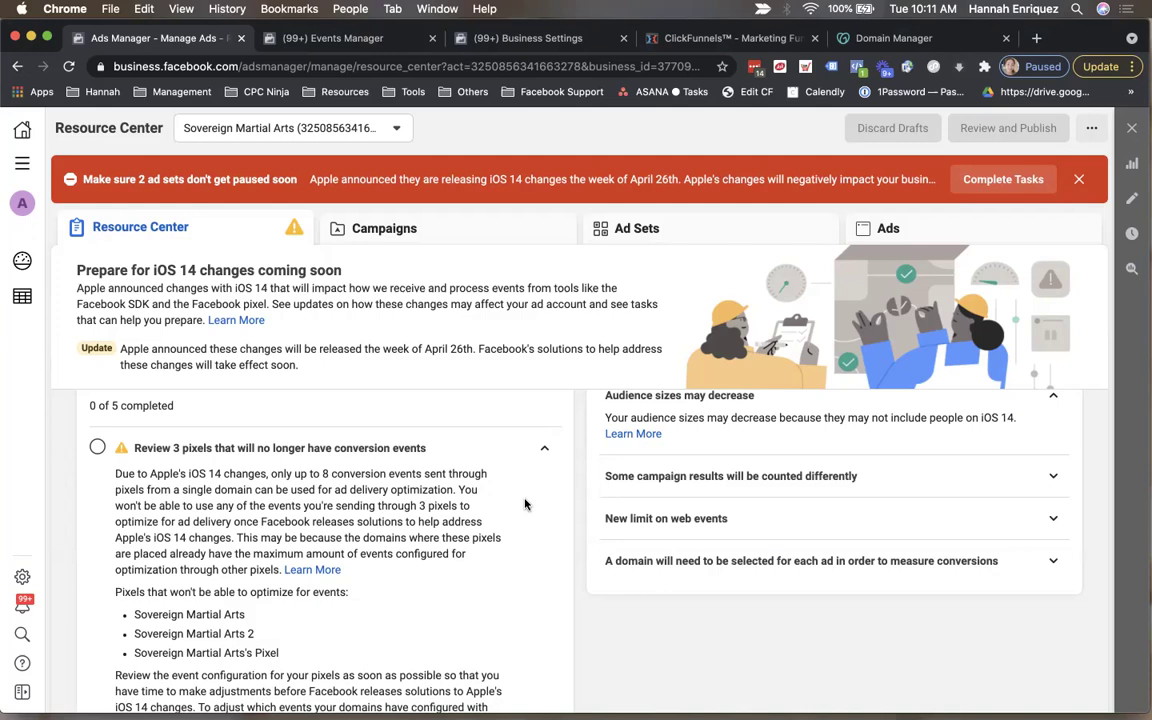
pyautogui.scroll(-2, 524, 504)
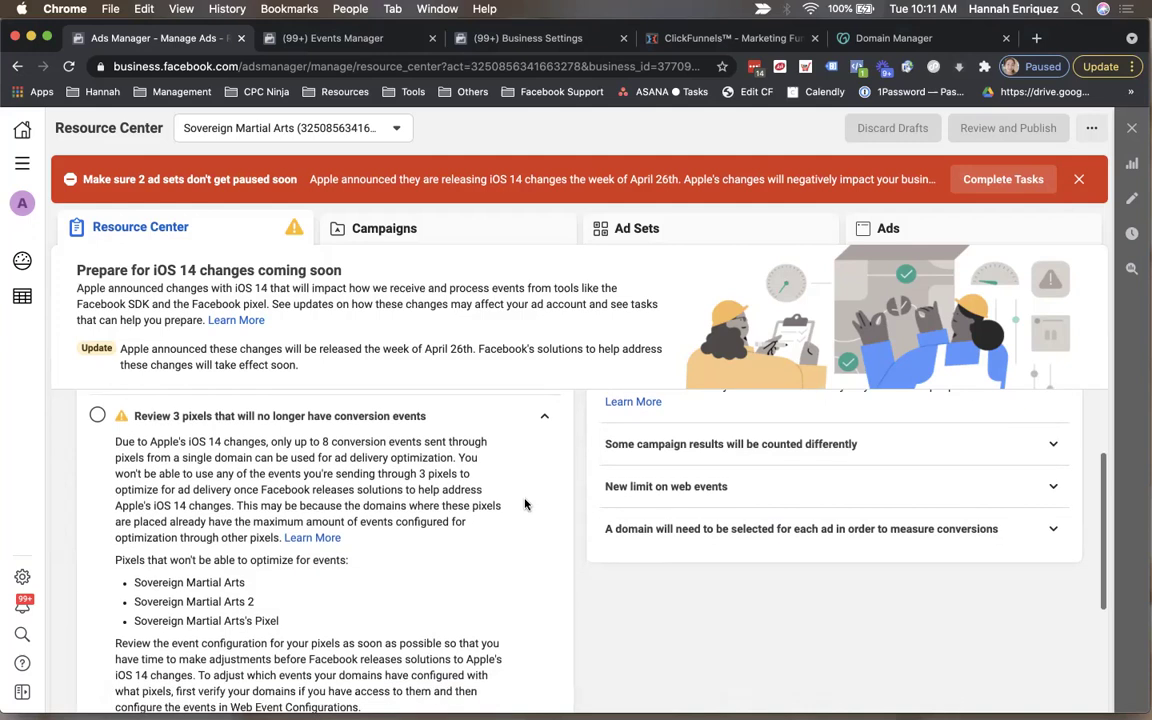
pyautogui.scroll(-1, 524, 504)
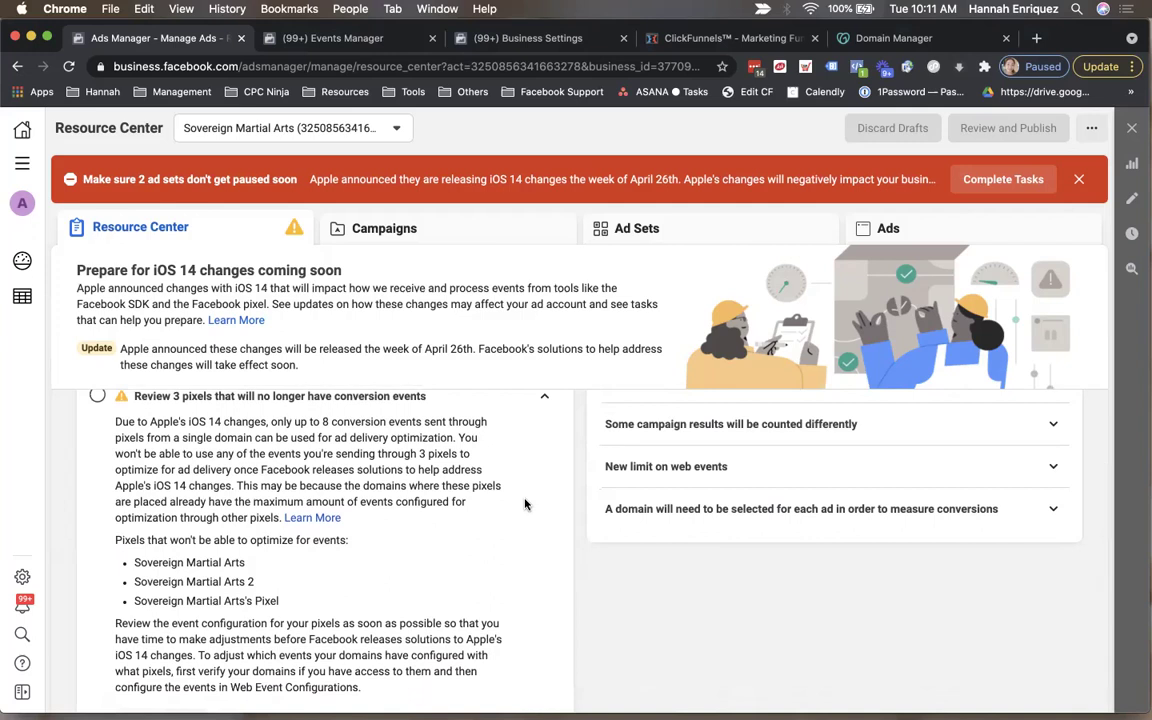
pyautogui.scroll(-3, 524, 504)
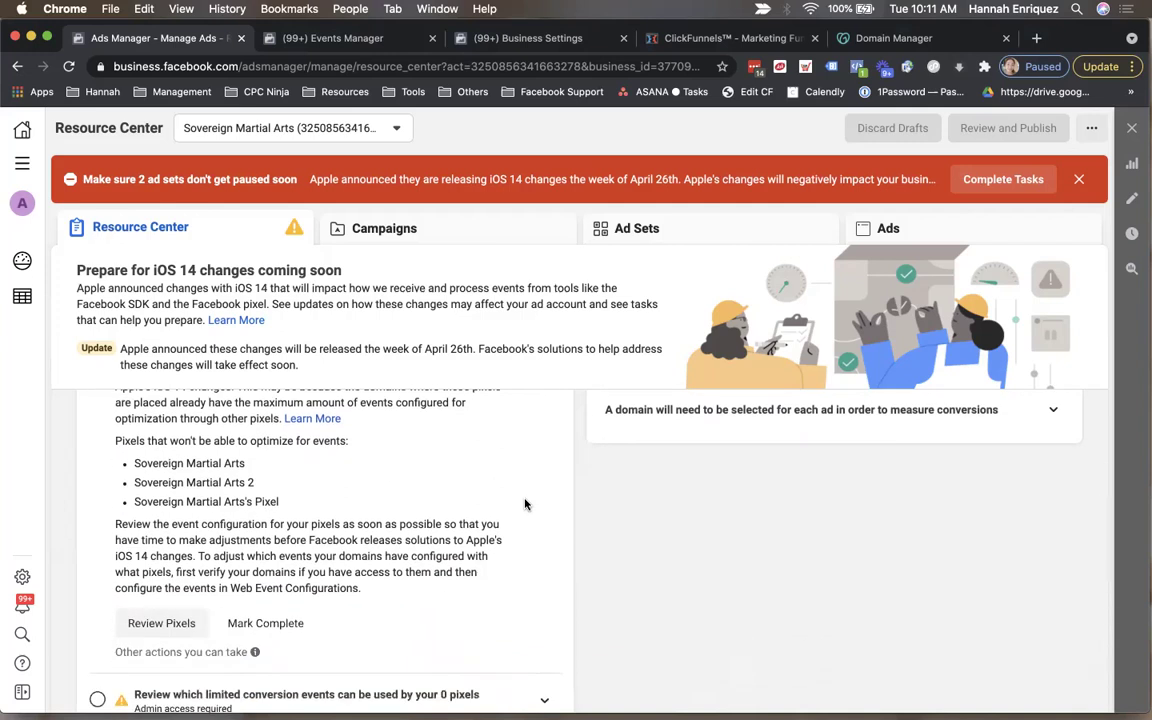
pyautogui.scroll(-5, 525, 504)
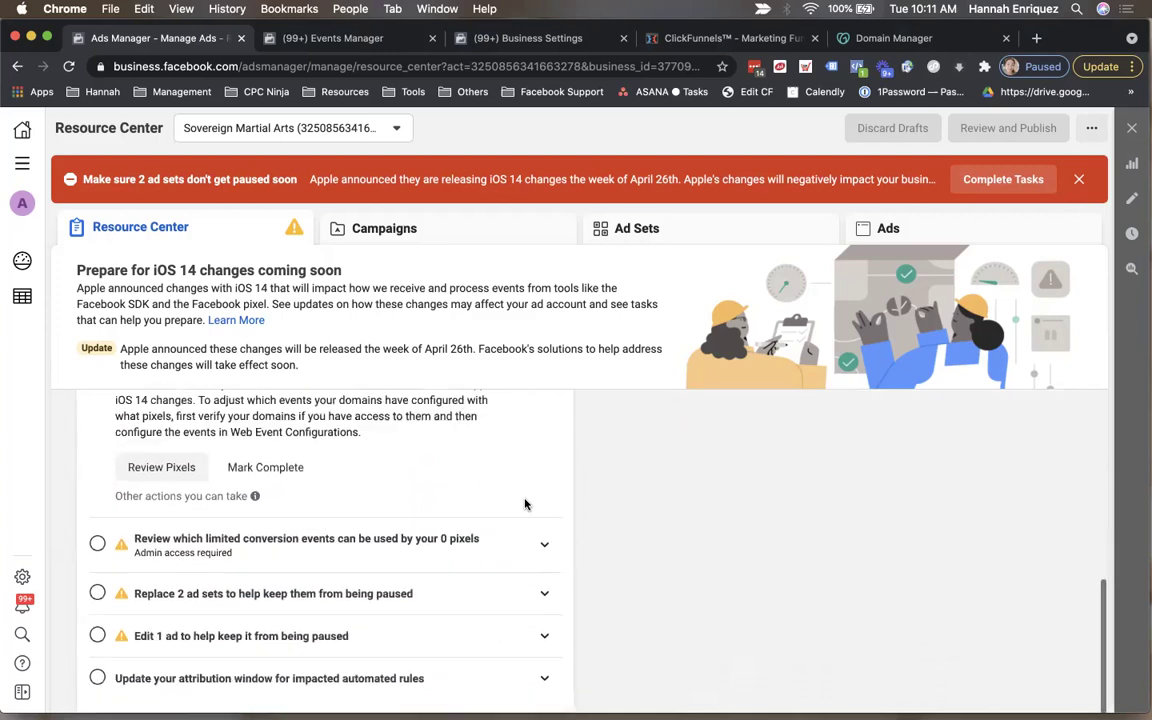
# Expand the limited conversion events task, then reread the pixel review task and highlight "event configuration" in its instructions.
pyautogui.click(530, 541)
pyautogui.scroll(-5, 508, 527)
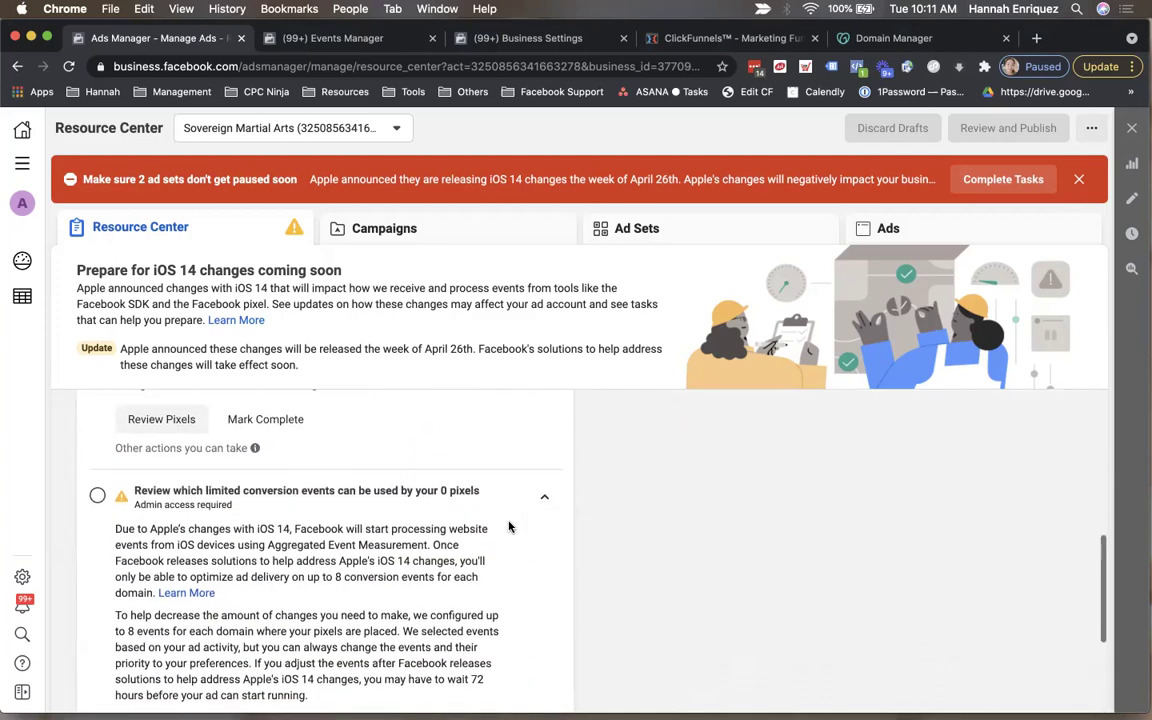
pyautogui.scroll(4, 508, 527)
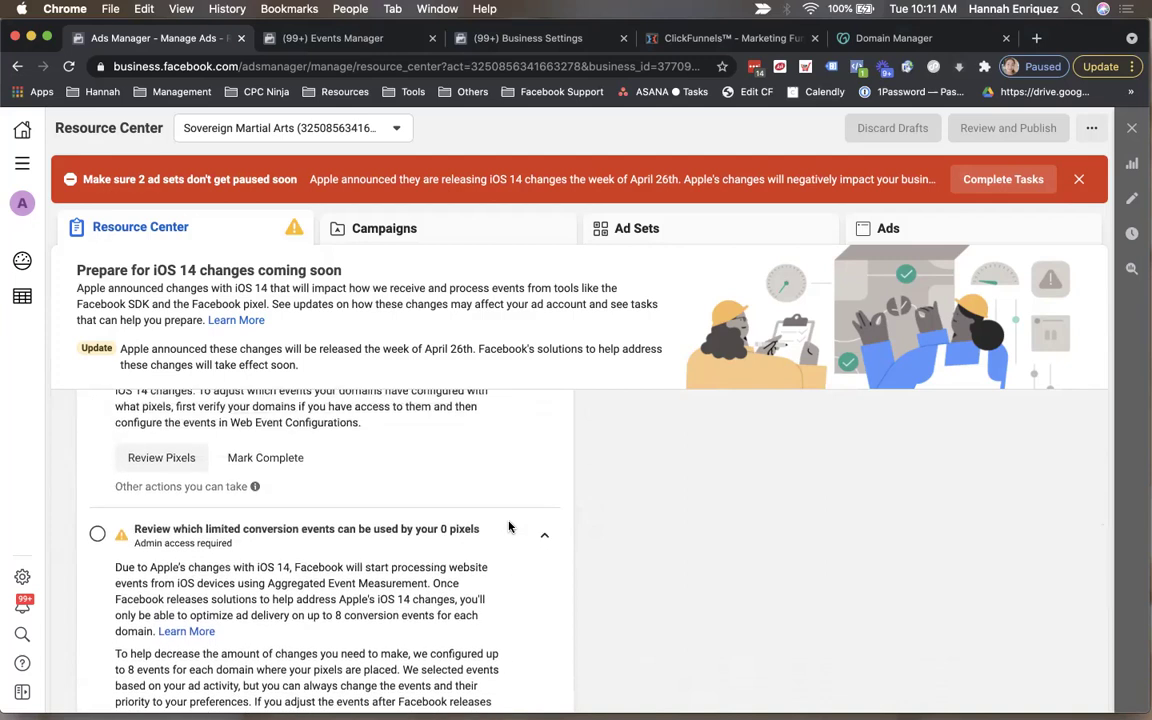
pyautogui.scroll(2, 508, 527)
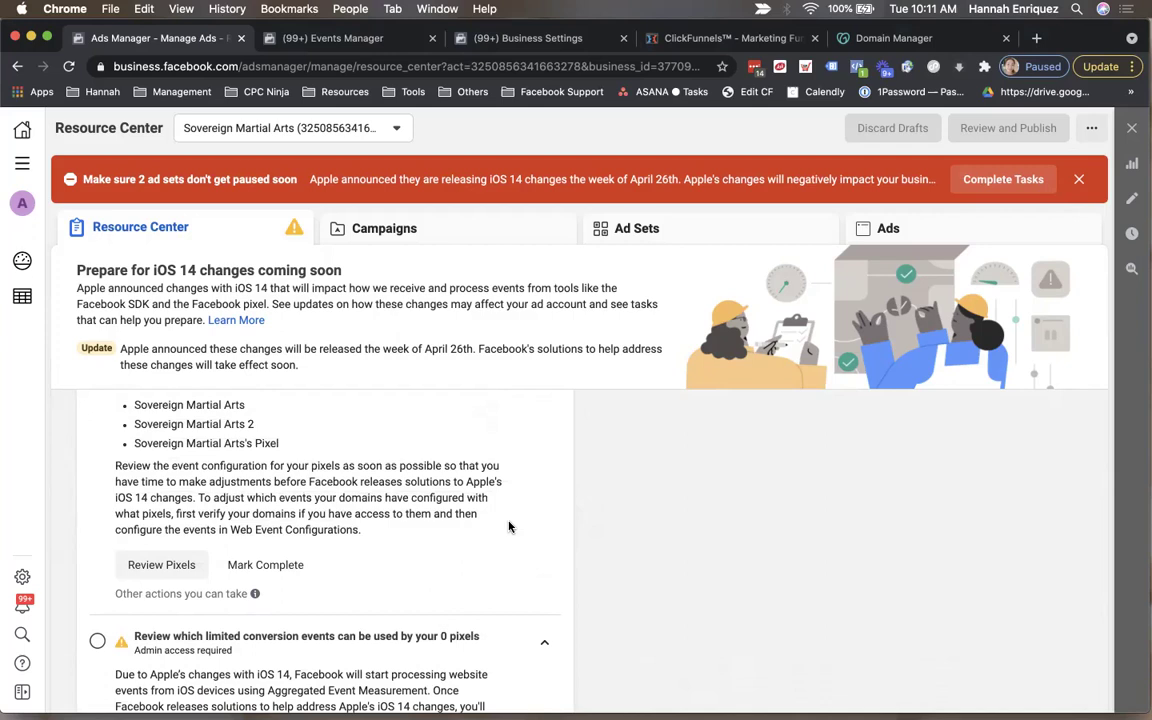
pyautogui.scroll(1, 508, 527)
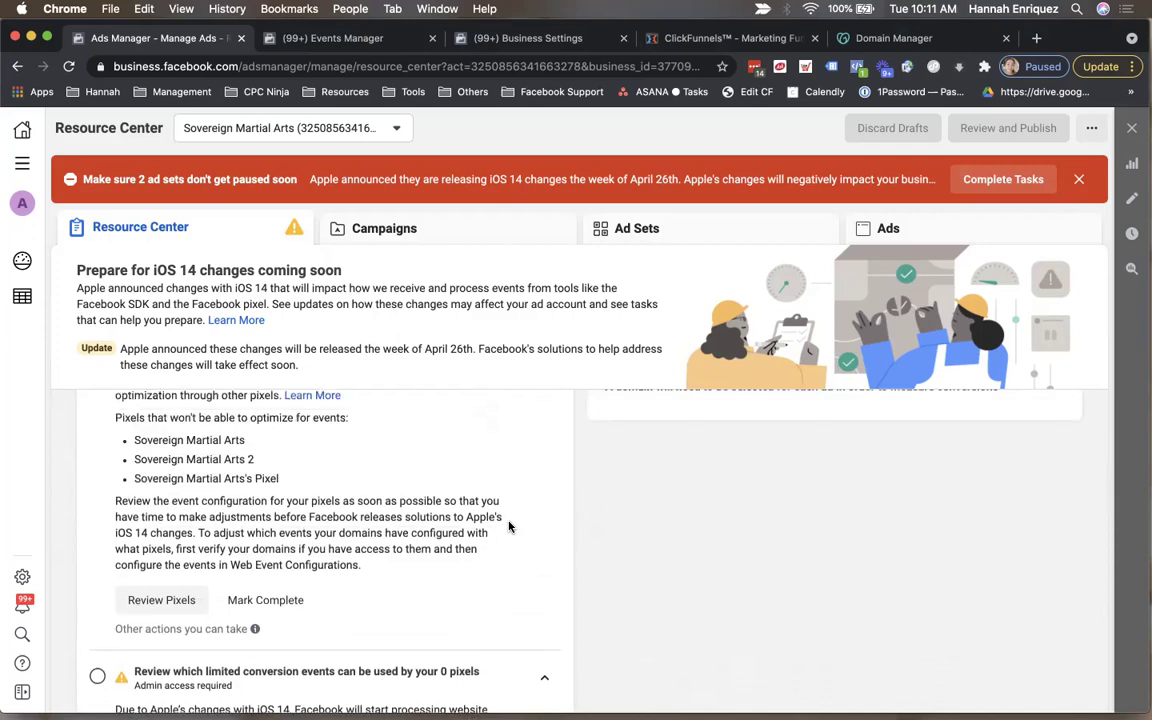
pyautogui.scroll(3, 508, 527)
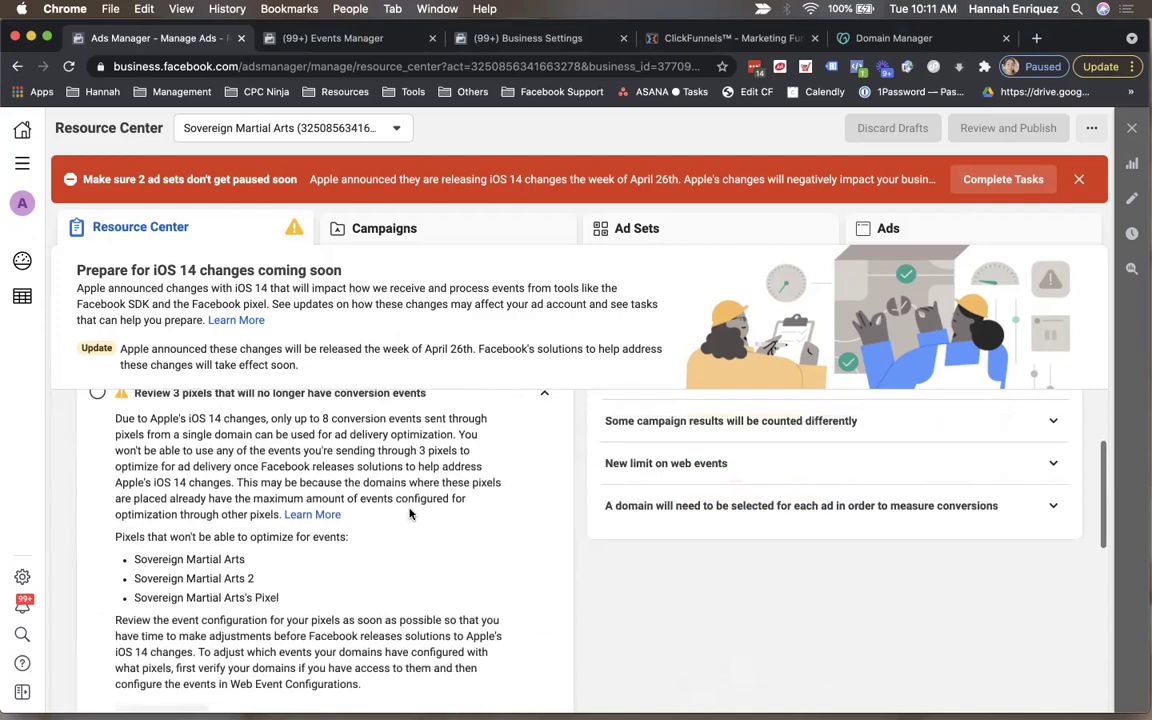
pyautogui.scroll(-1, 409, 513)
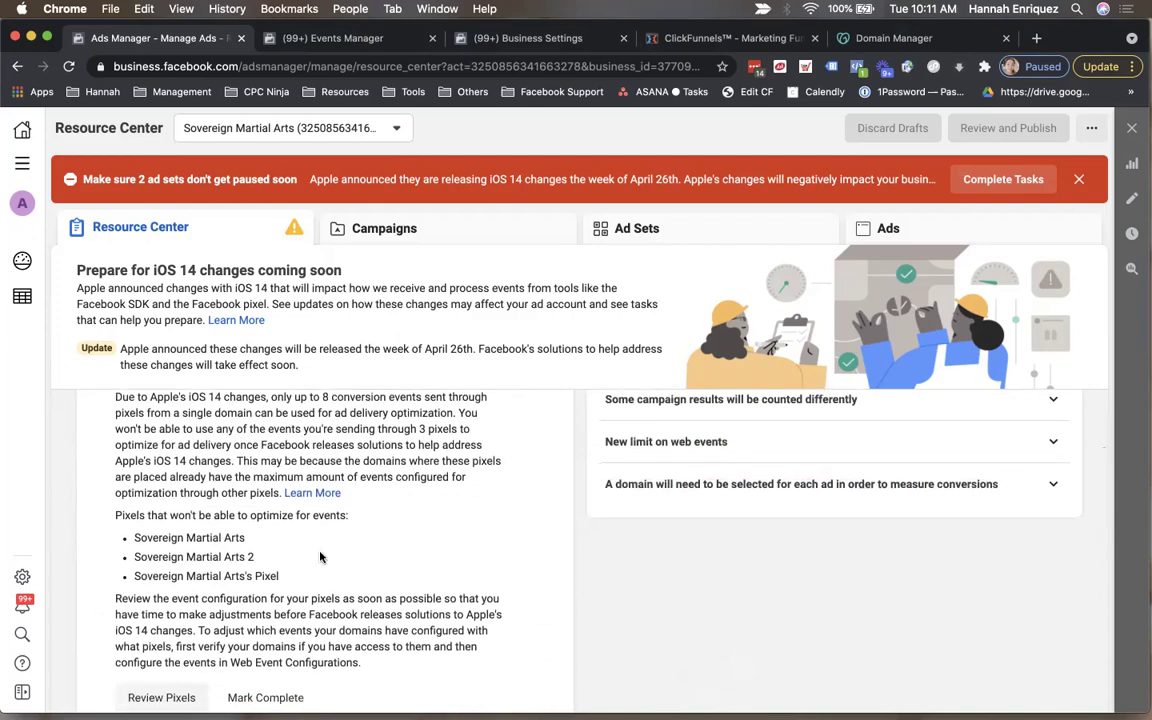
pyautogui.scroll(-2, 342, 568)
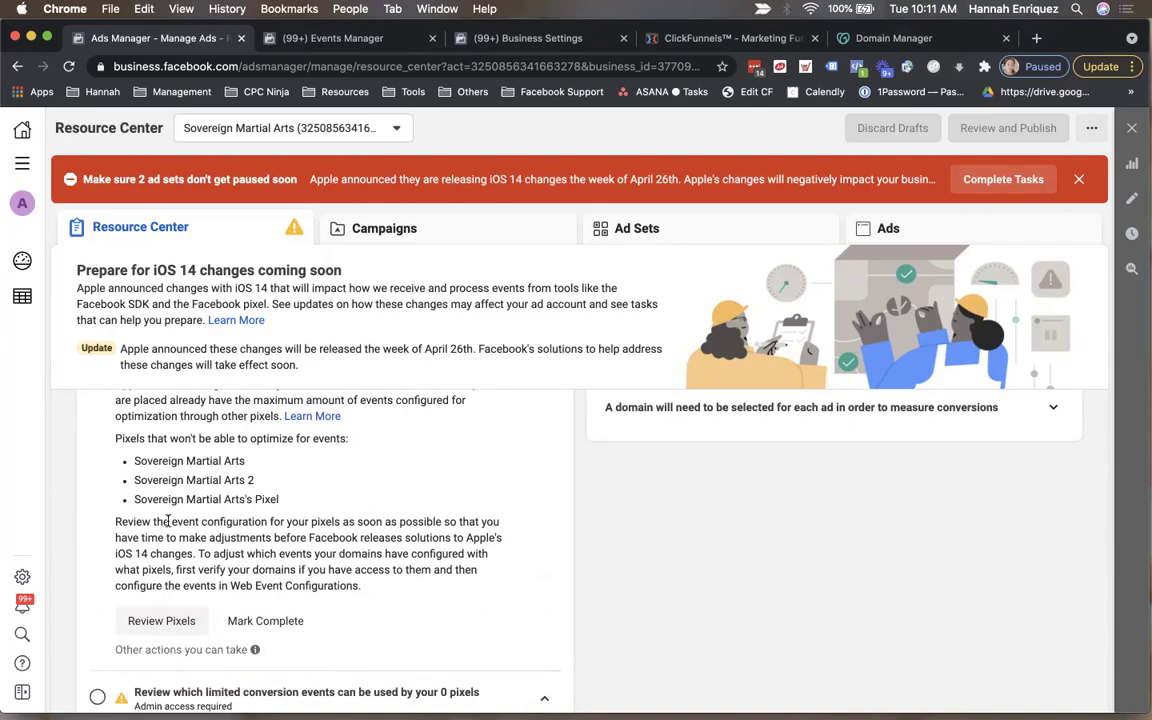
pyautogui.moveTo(171, 521); pyautogui.dragTo(268, 517)
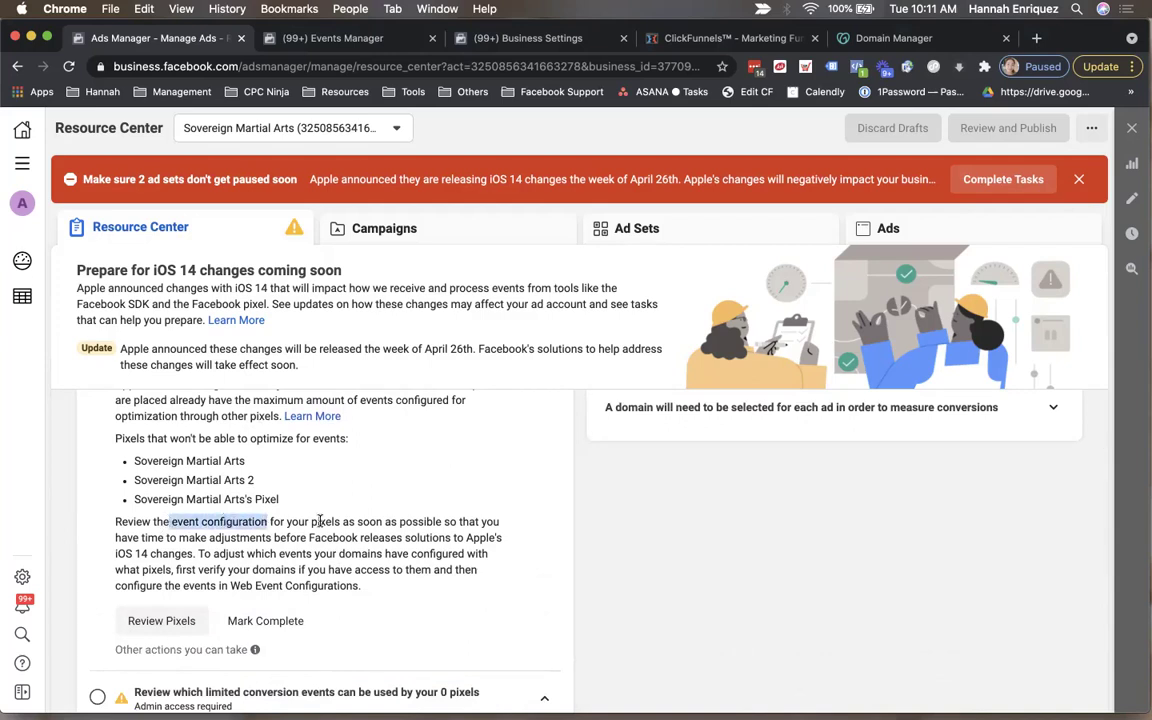
# Read the limited conversion events task and highlight the word "configured" in its paragraph on reviewing events.
pyautogui.scroll(-1, 343, 536)
pyautogui.scroll(-3, 489, 530)
pyautogui.scroll(-2, 485, 586)
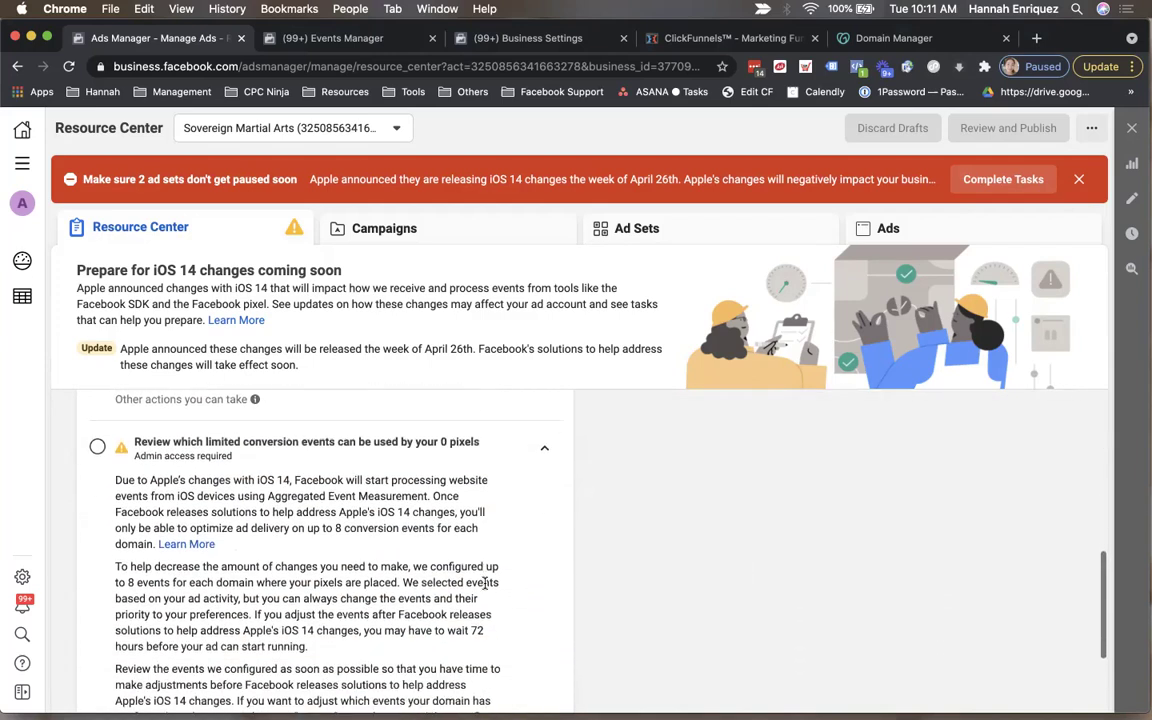
pyautogui.scroll(-2, 484, 582)
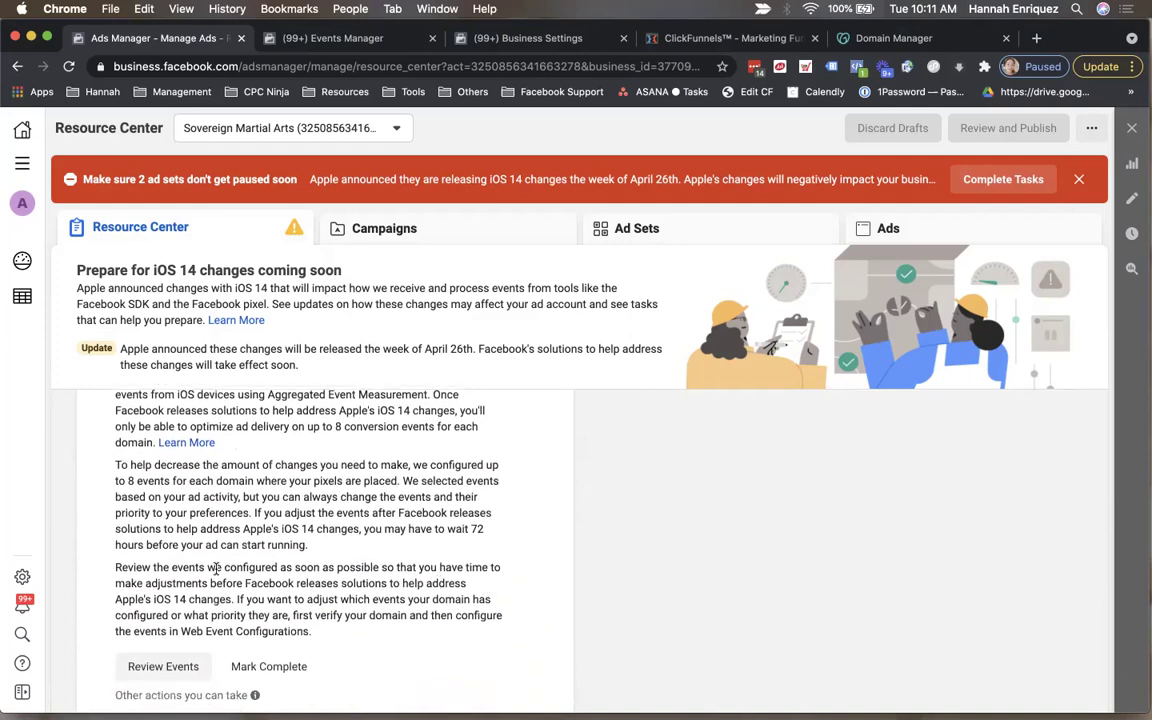
pyautogui.moveTo(215, 568); pyautogui.dragTo(279, 568)
pyautogui.scroll(-3, 429, 576)
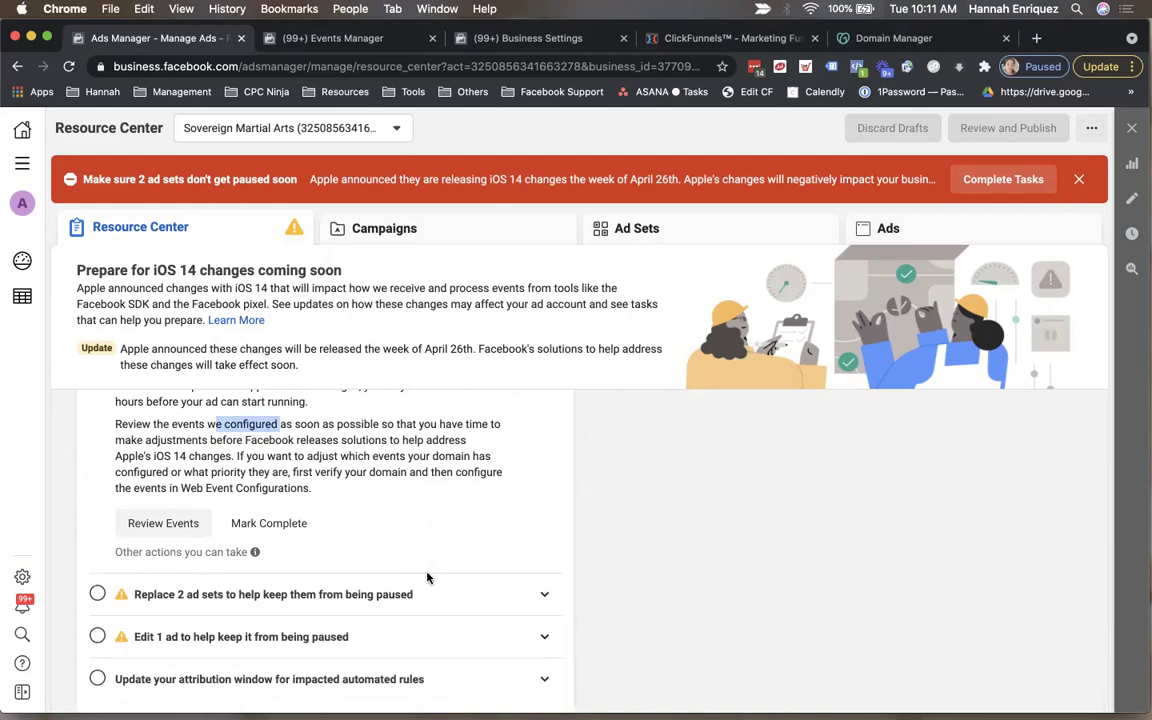
pyautogui.scroll(-1, 427, 578)
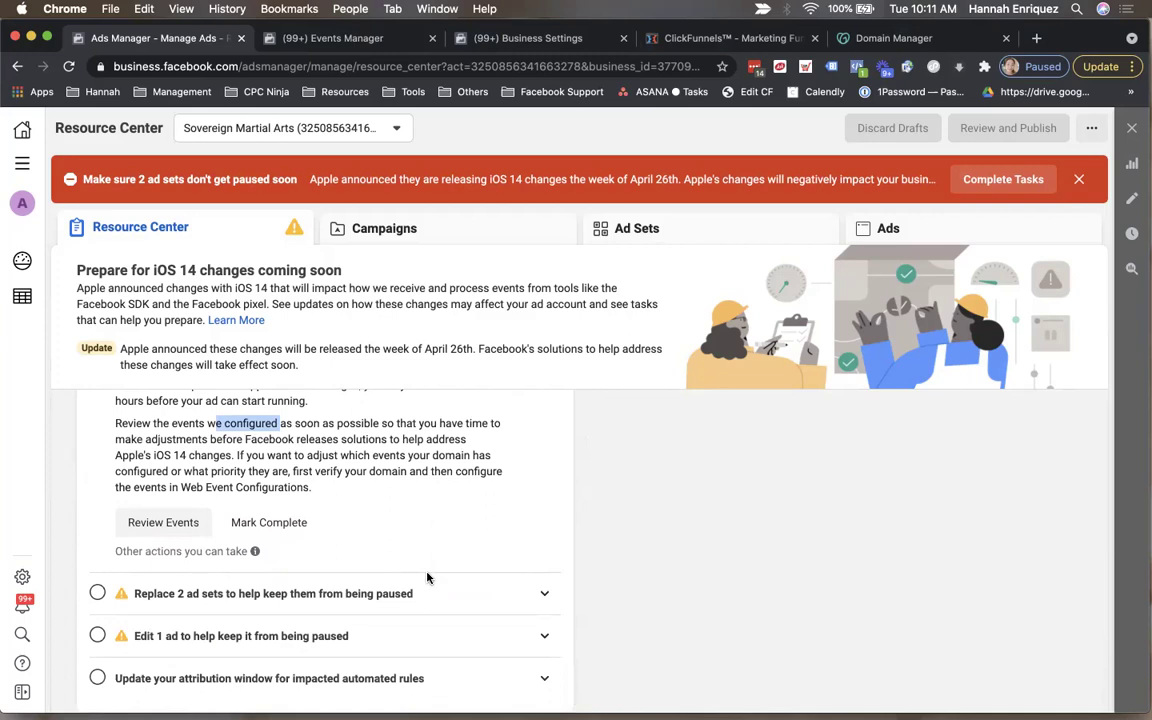
# Expand and read the tasks for replacing 2 ad sets and editing 1 ad to keep them from being paused.
pyautogui.click(545, 595)
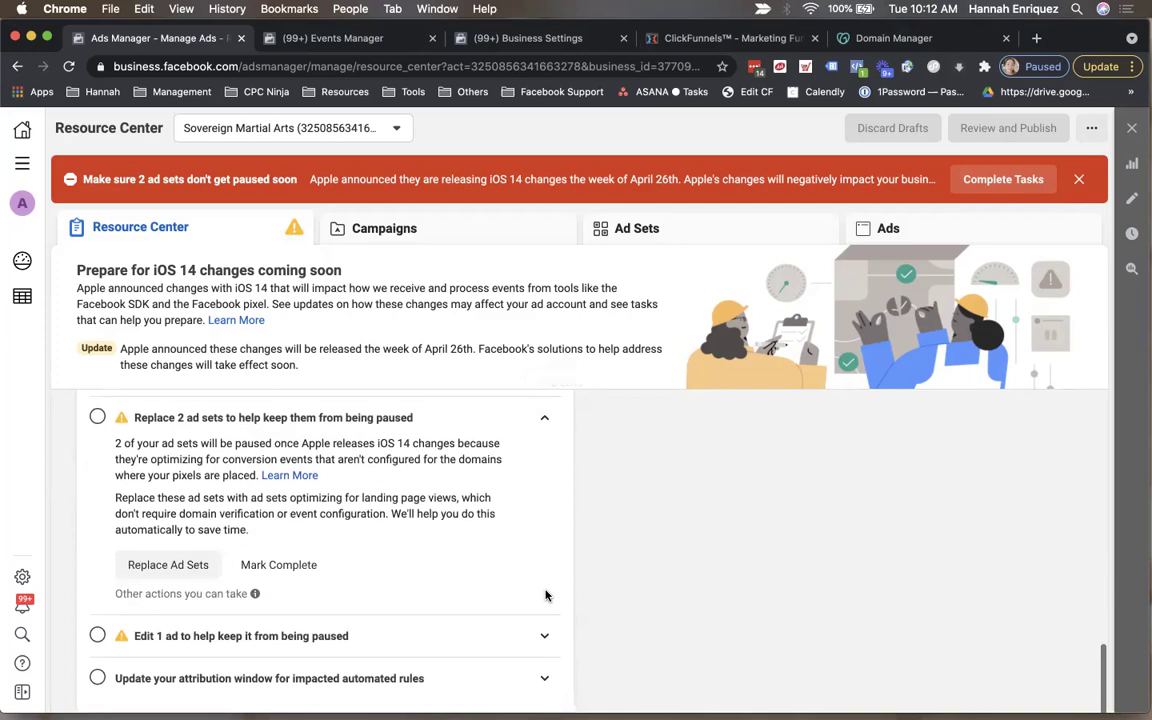
pyautogui.click(541, 631)
pyautogui.scroll(-2, 540, 634)
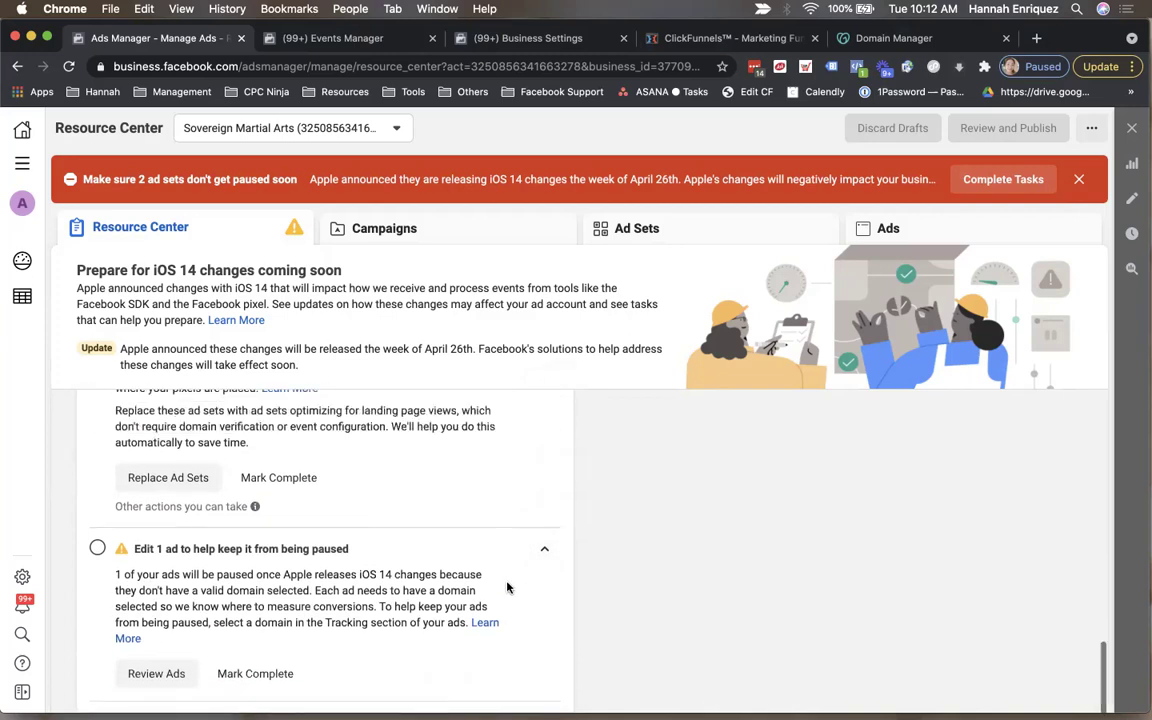
pyautogui.scroll(1, 507, 588)
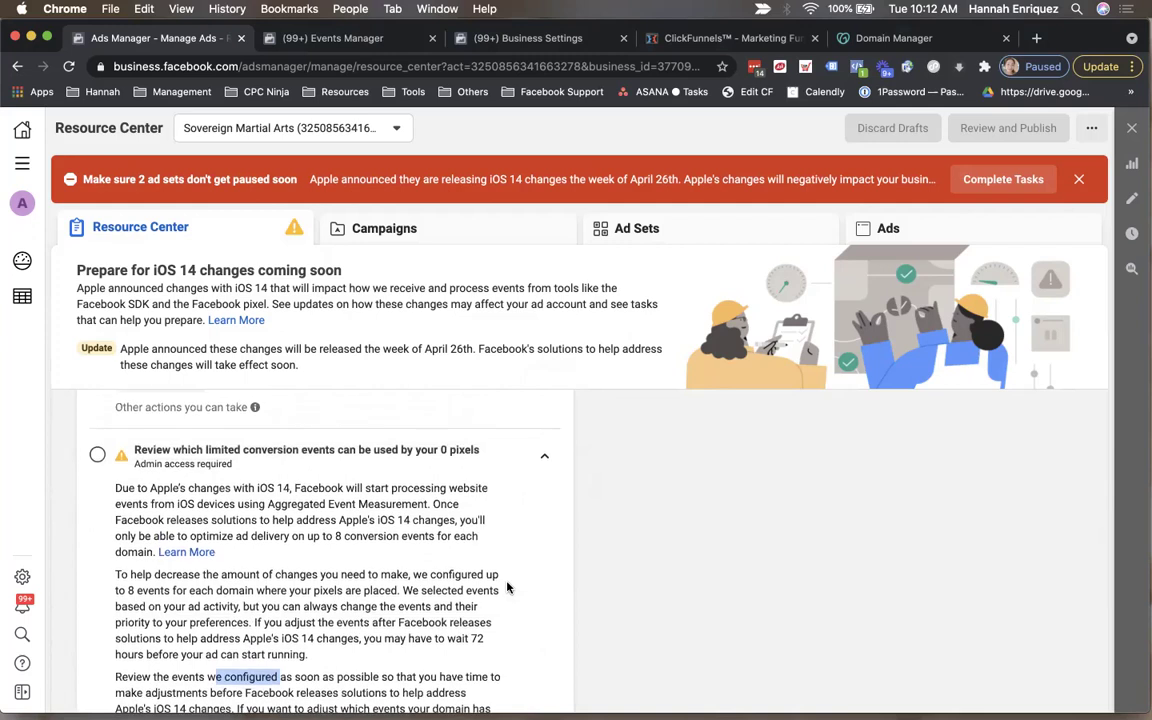
pyautogui.scroll(6, 490, 560)
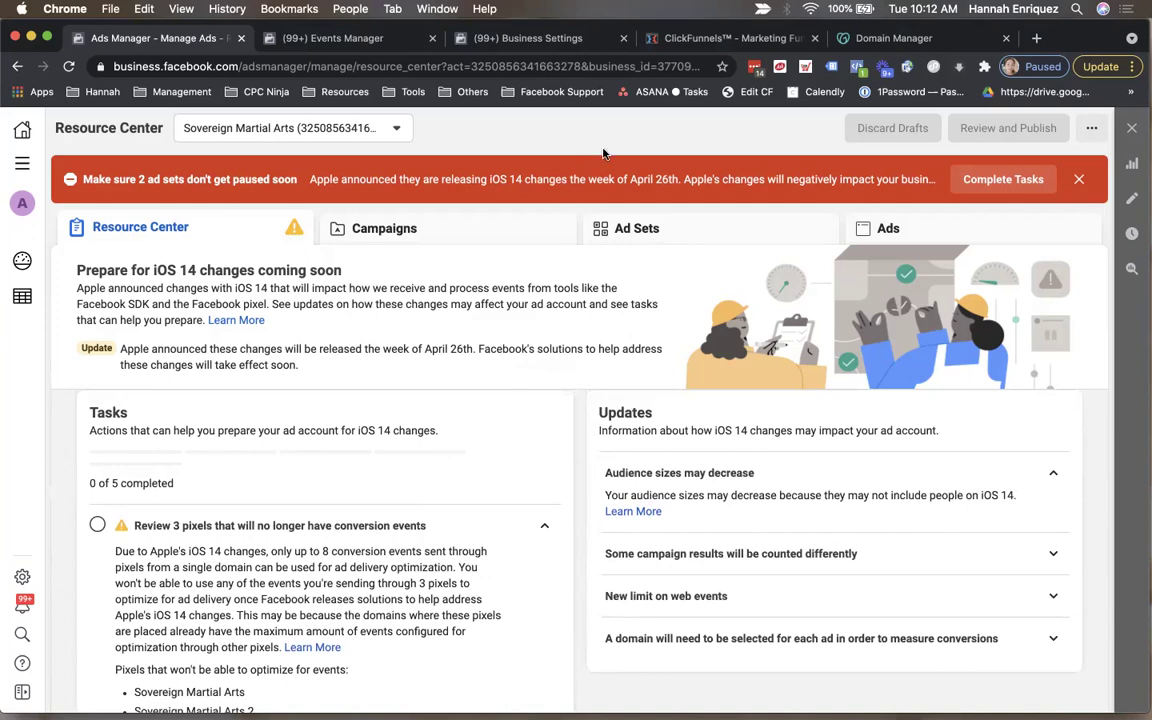
# Switch to ClickFunnels, open the JDC - 6 Weeks Online Coaching for $297 funnel and highlight the domain in its Optin page URL.
pyautogui.click(655, 40)
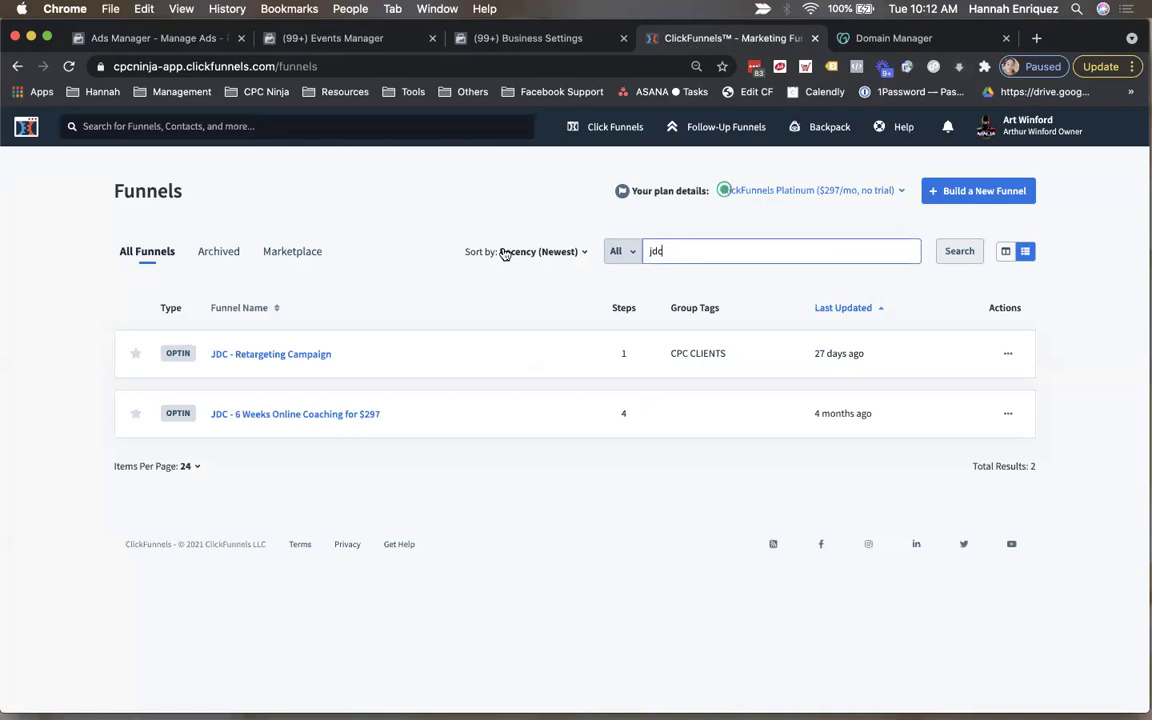
pyautogui.click(352, 414)
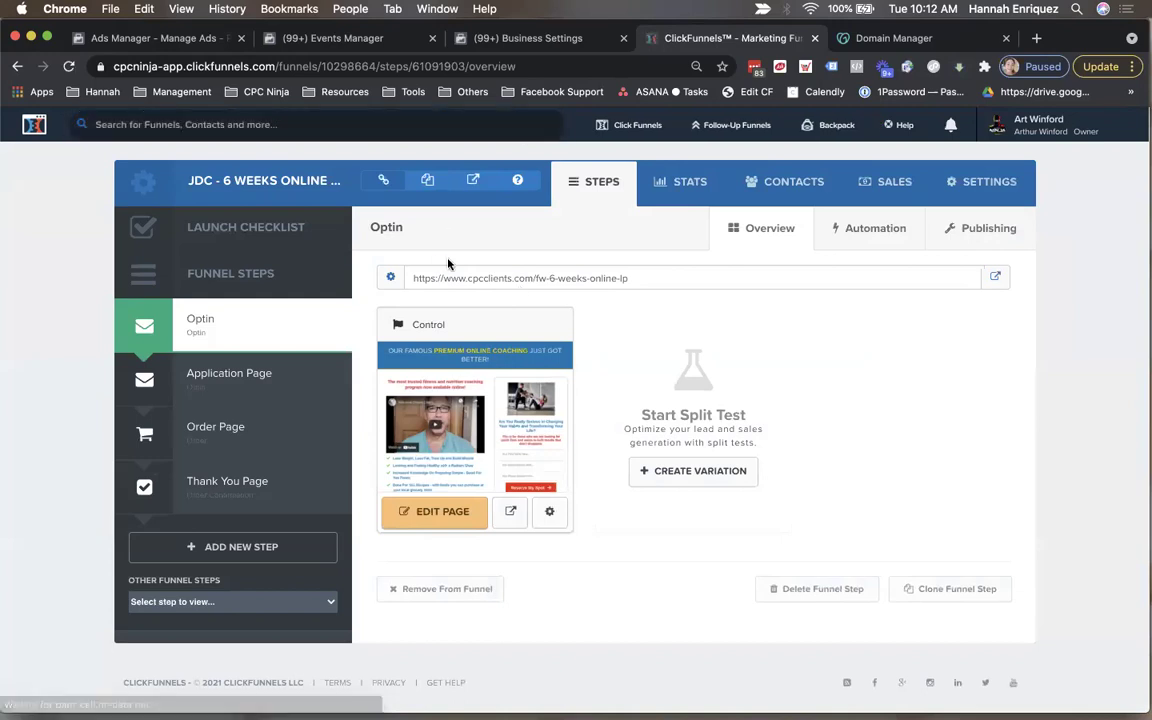
pyautogui.moveTo(444, 278); pyautogui.dragTo(533, 277)
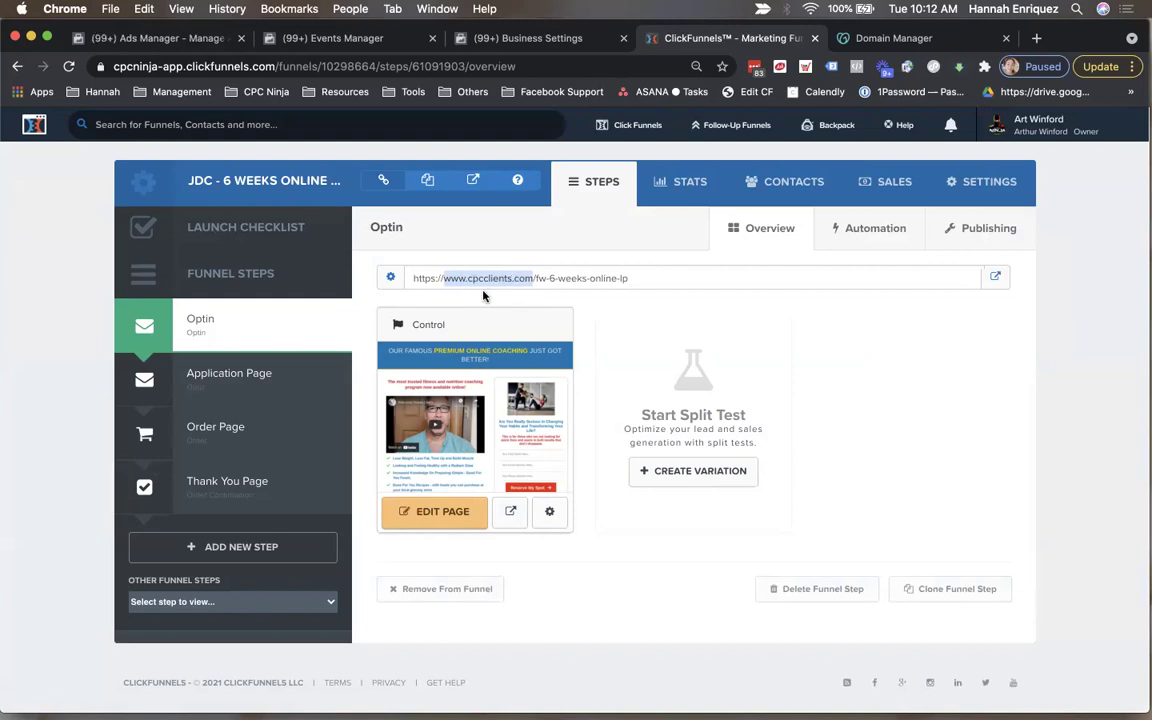
# Switch to the GoDaddy Domain Manager and open the domain settings for cpcclients.com.
pyautogui.click(870, 40)
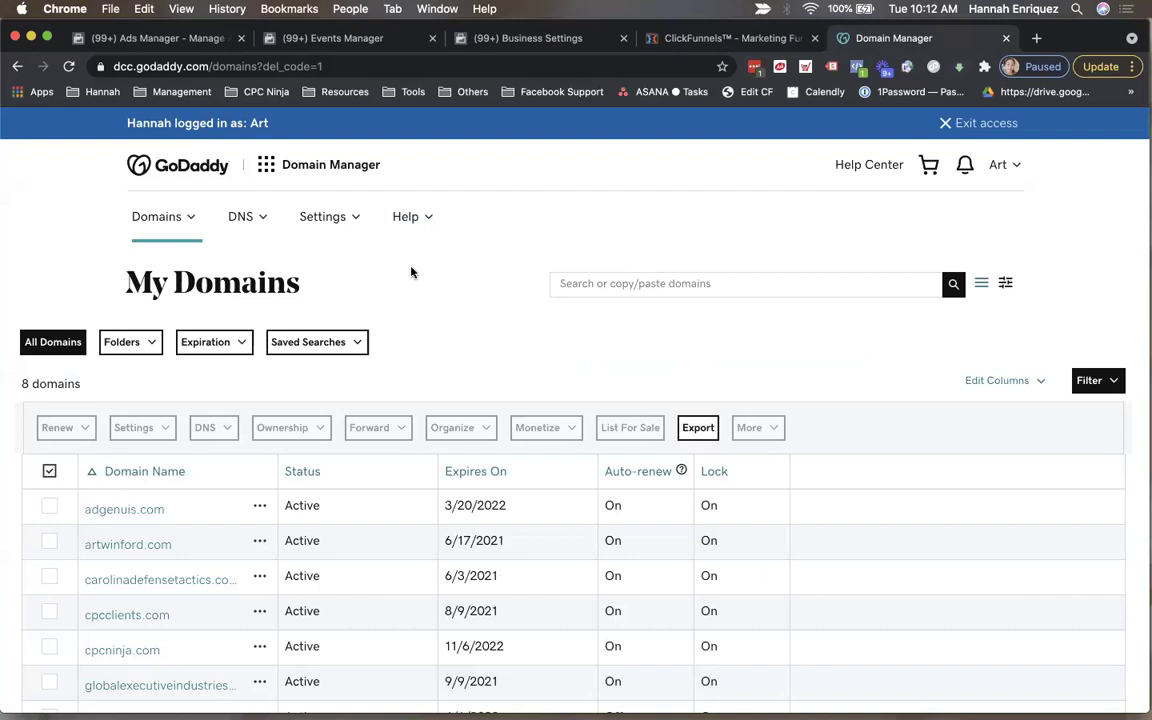
pyautogui.scroll(-3, 410, 271)
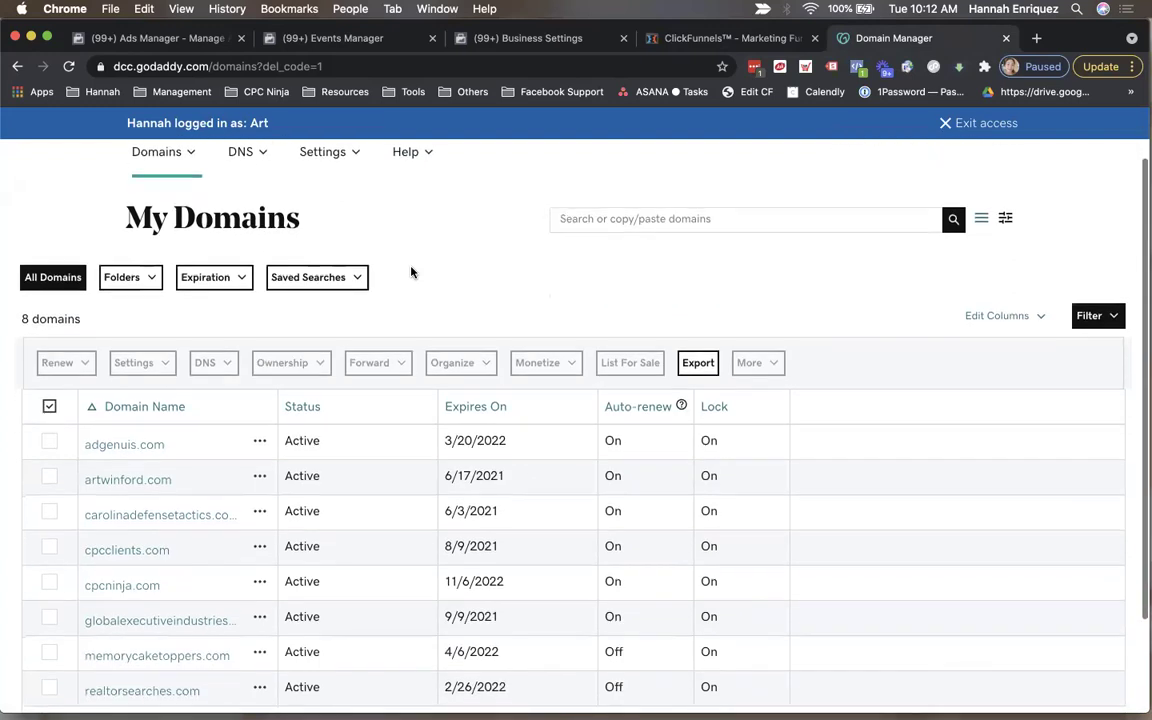
pyautogui.click(125, 489)
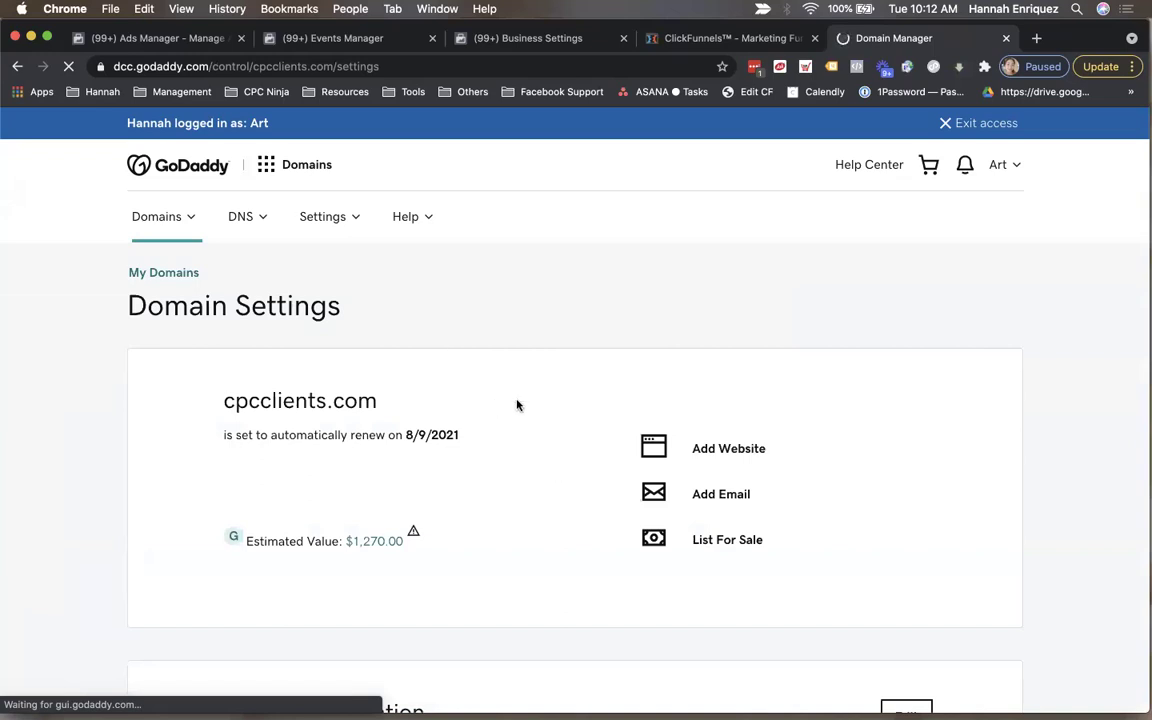
# Open DNS management for cpcclients.com from the domain's additional settings.
pyautogui.scroll(-5, 540, 471)
pyautogui.scroll(-10, 540, 471)
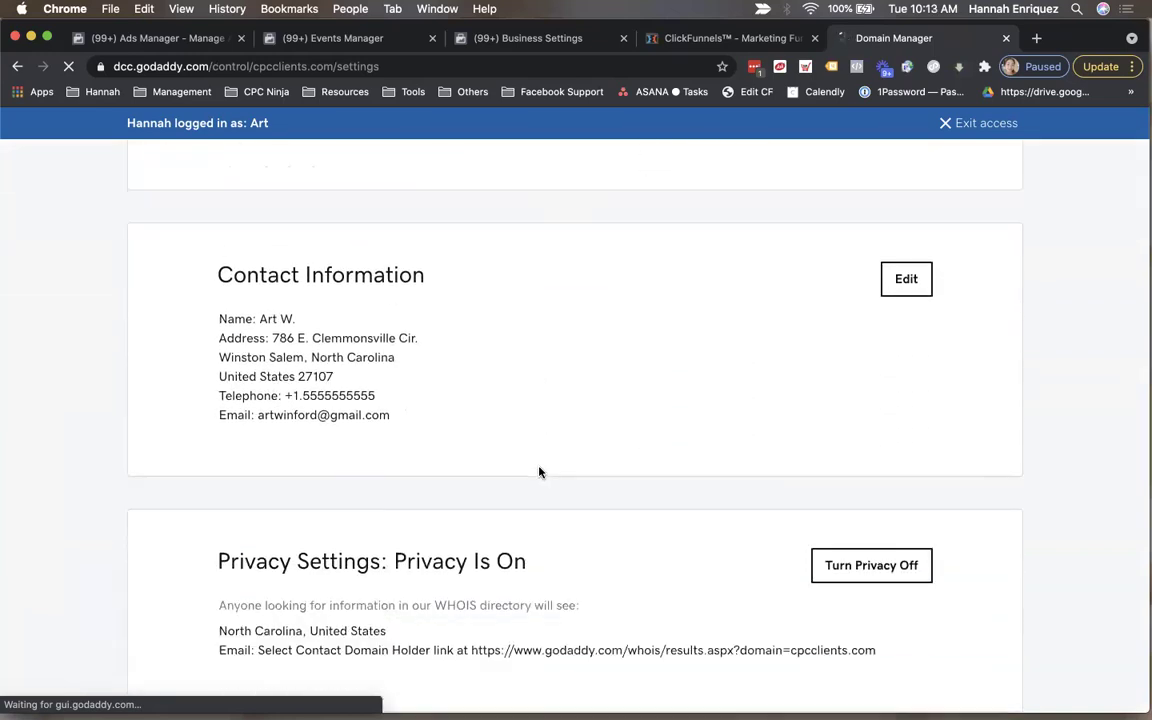
pyautogui.scroll(-1, 539, 472)
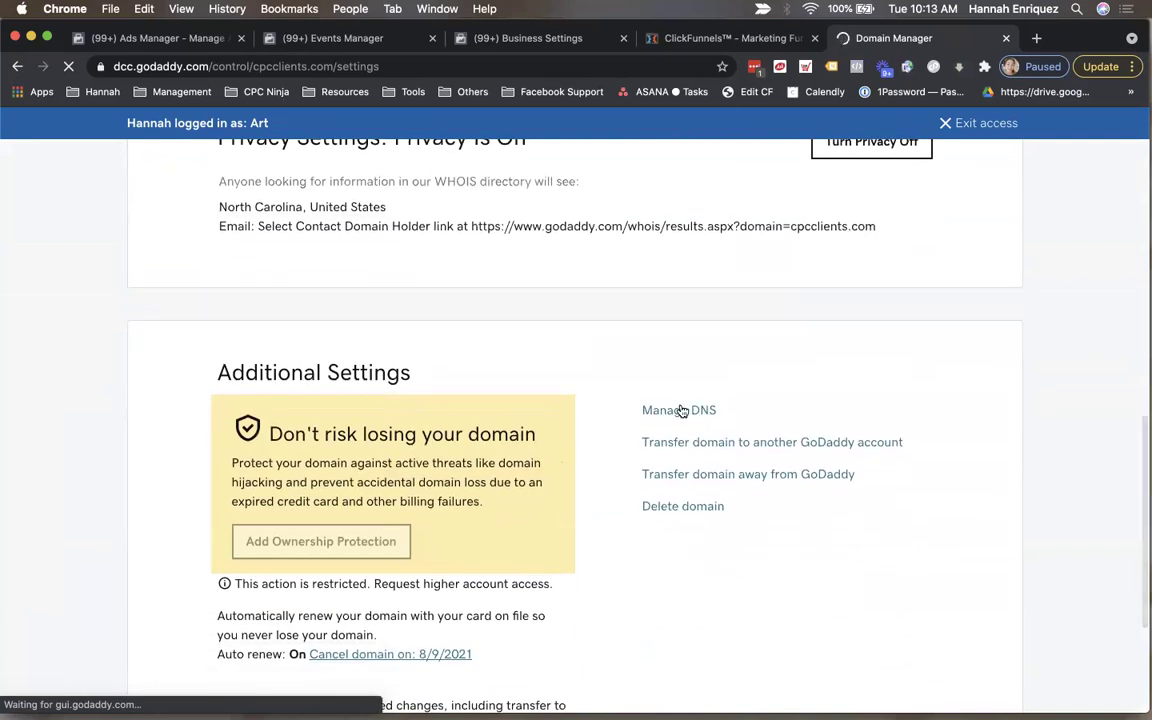
pyautogui.click(680, 410)
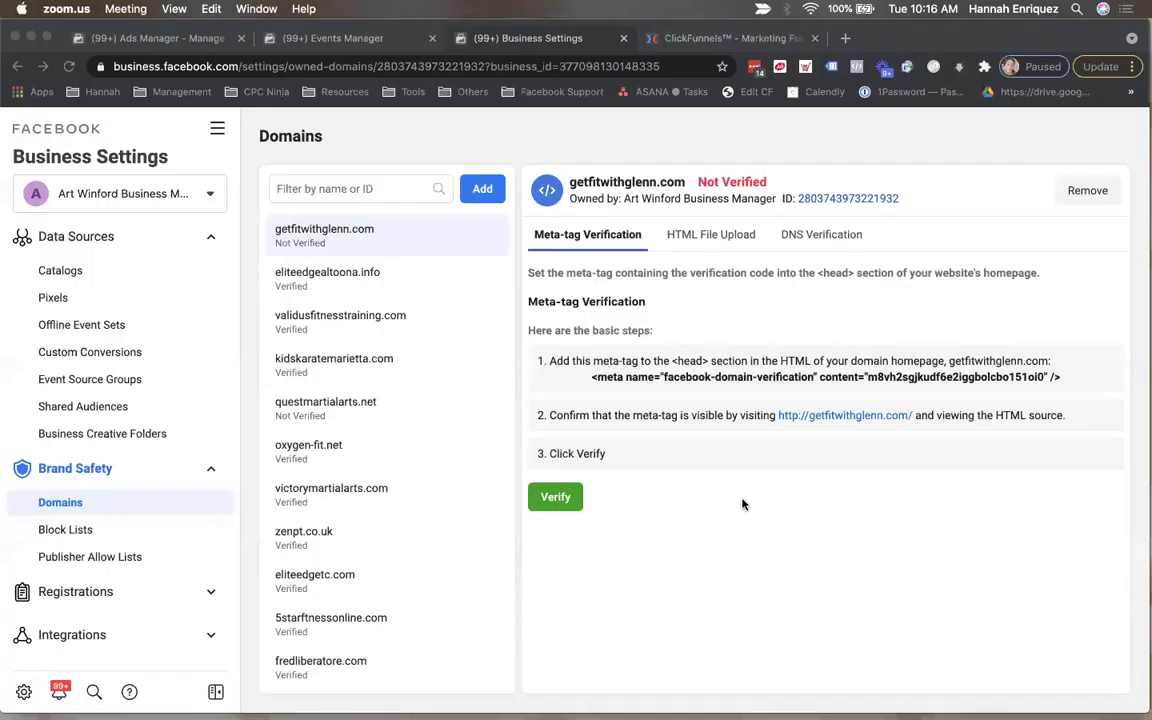
# Look up Business Settings among all tools in Ads Manager, and return to the Brand Safety domains in Business Settings.
pyautogui.click(686, 515)
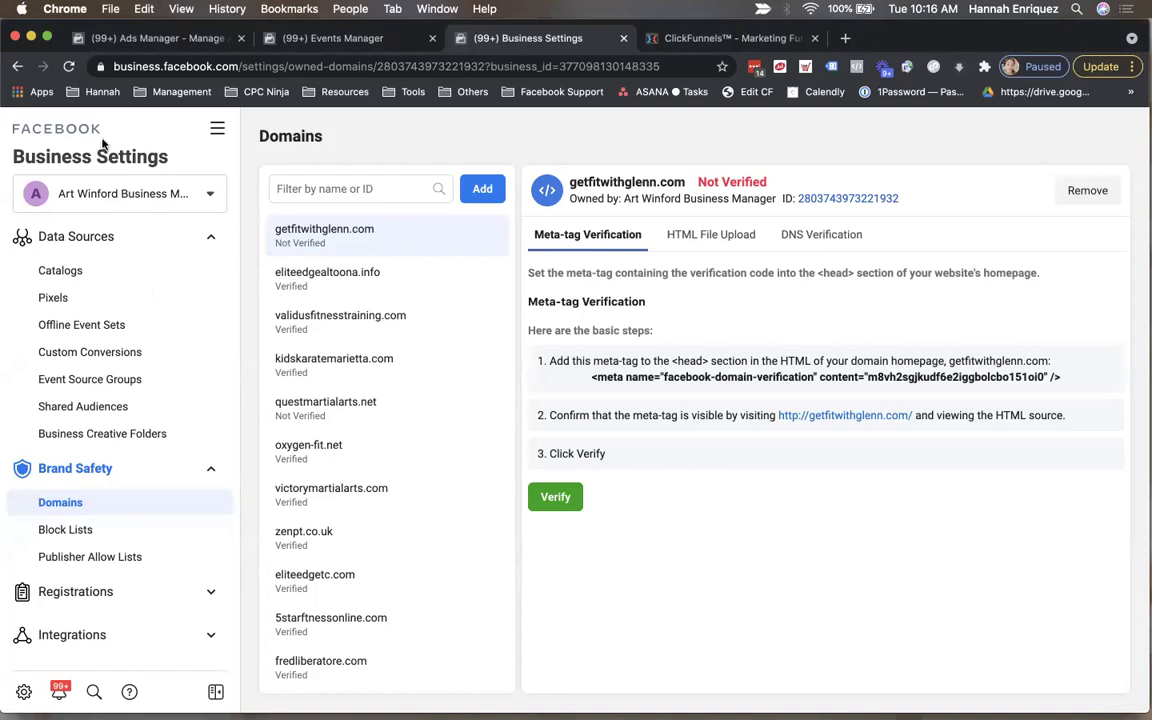
pyautogui.click(157, 38)
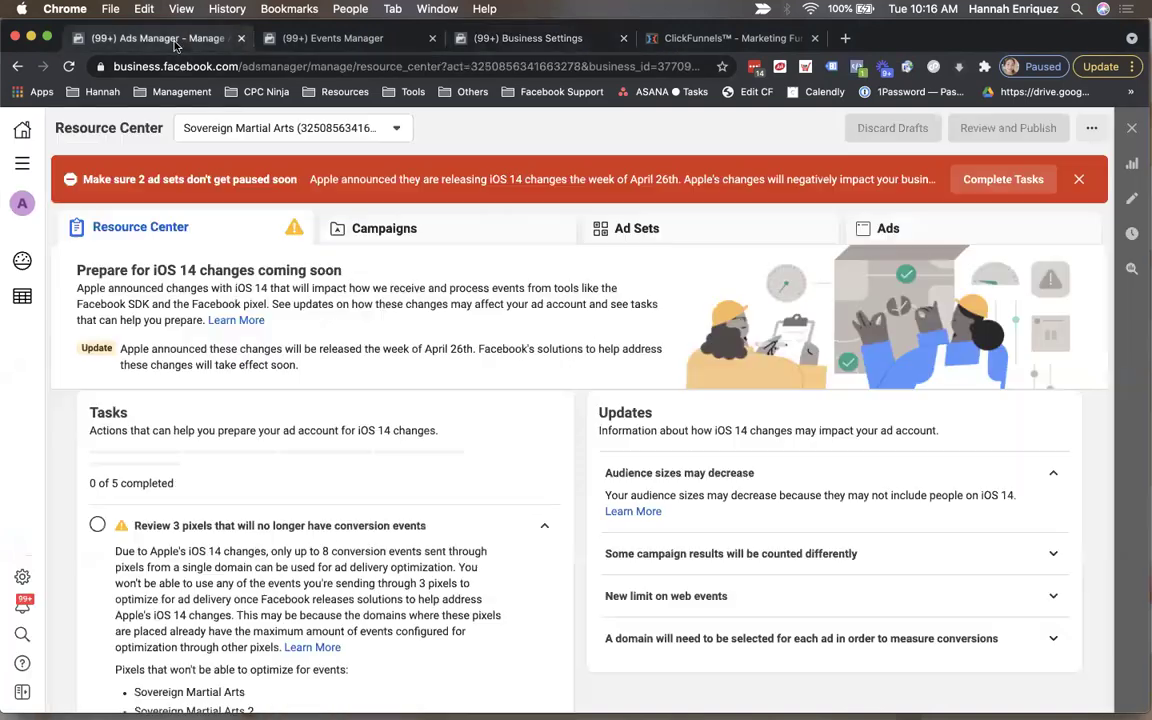
pyautogui.click(23, 164)
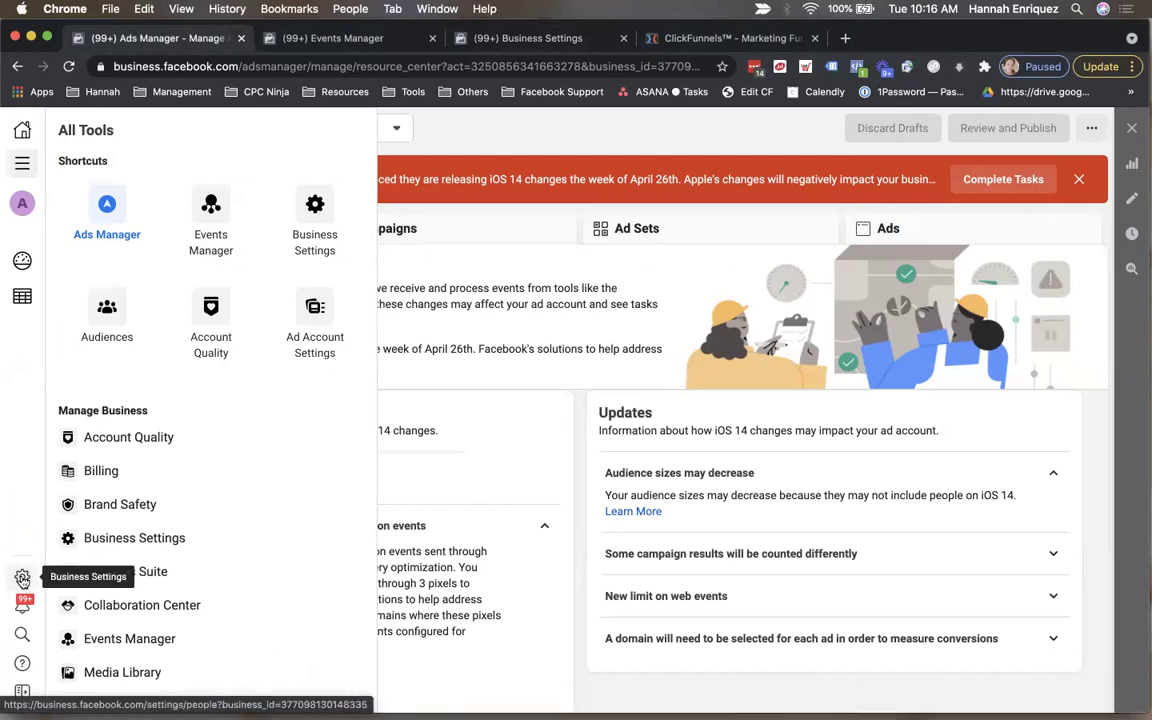
pyautogui.click(520, 40)
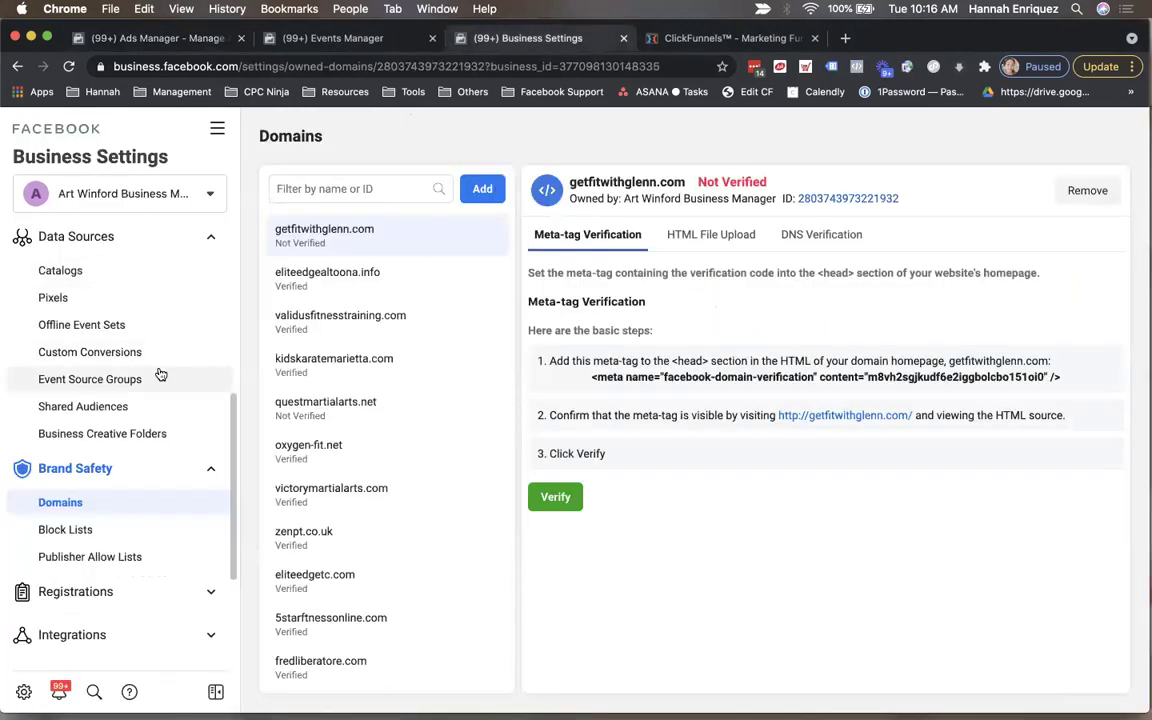
pyautogui.scroll(-1, 160, 374)
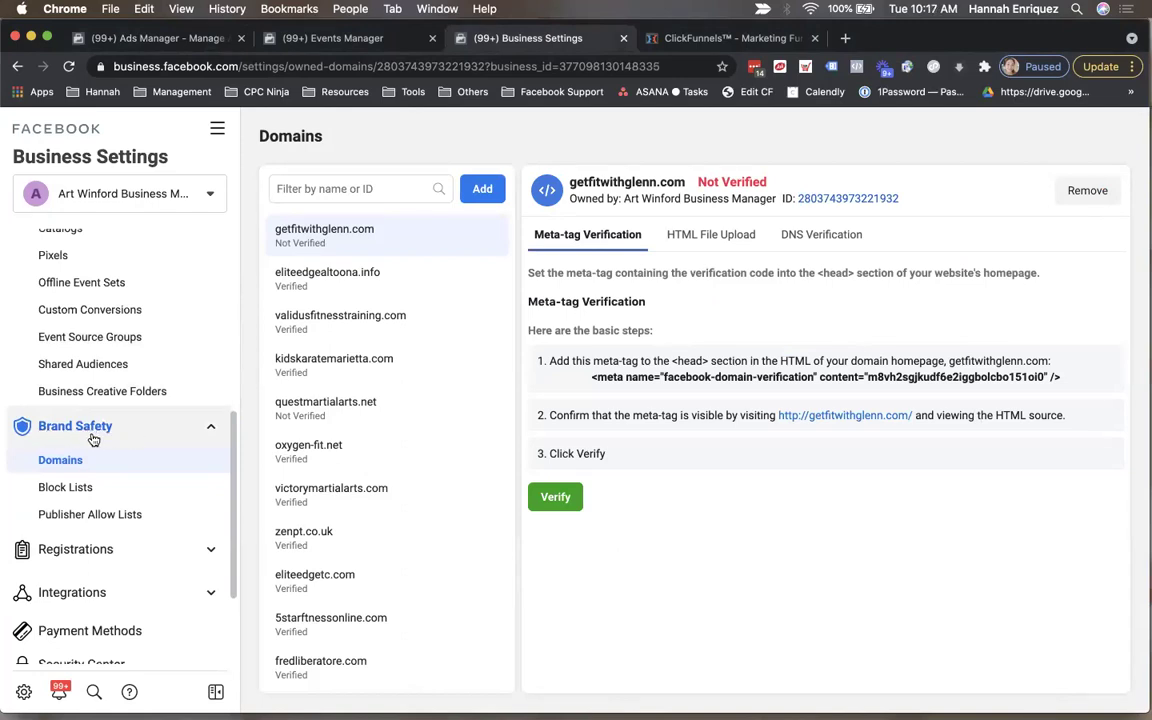
pyautogui.scroll(-1, 61, 435)
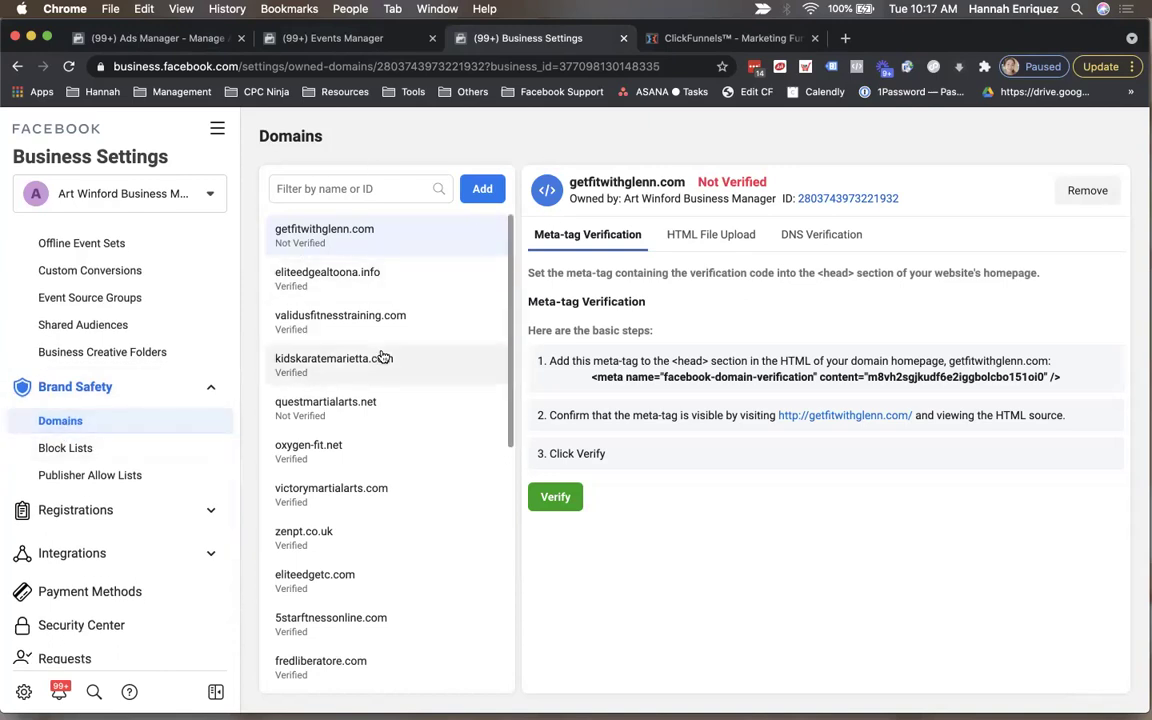
# Find cpcclients.com in the business's domain list and open its details.
pyautogui.click(480, 197)
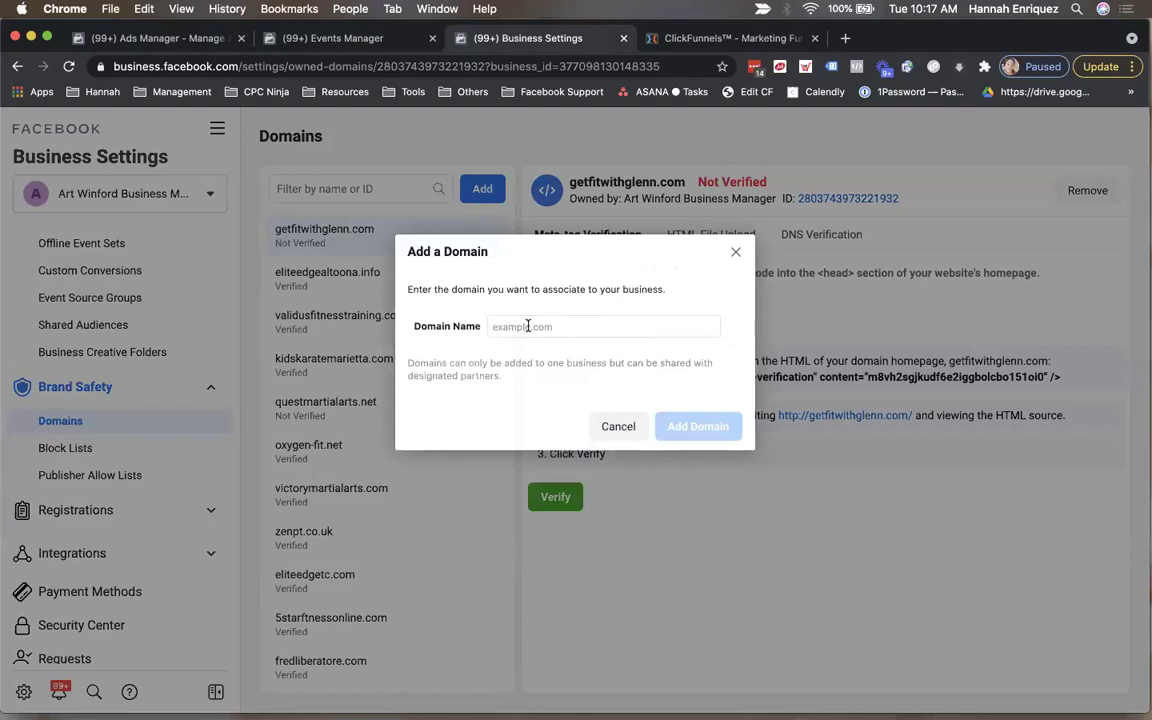
pyautogui.click(736, 252)
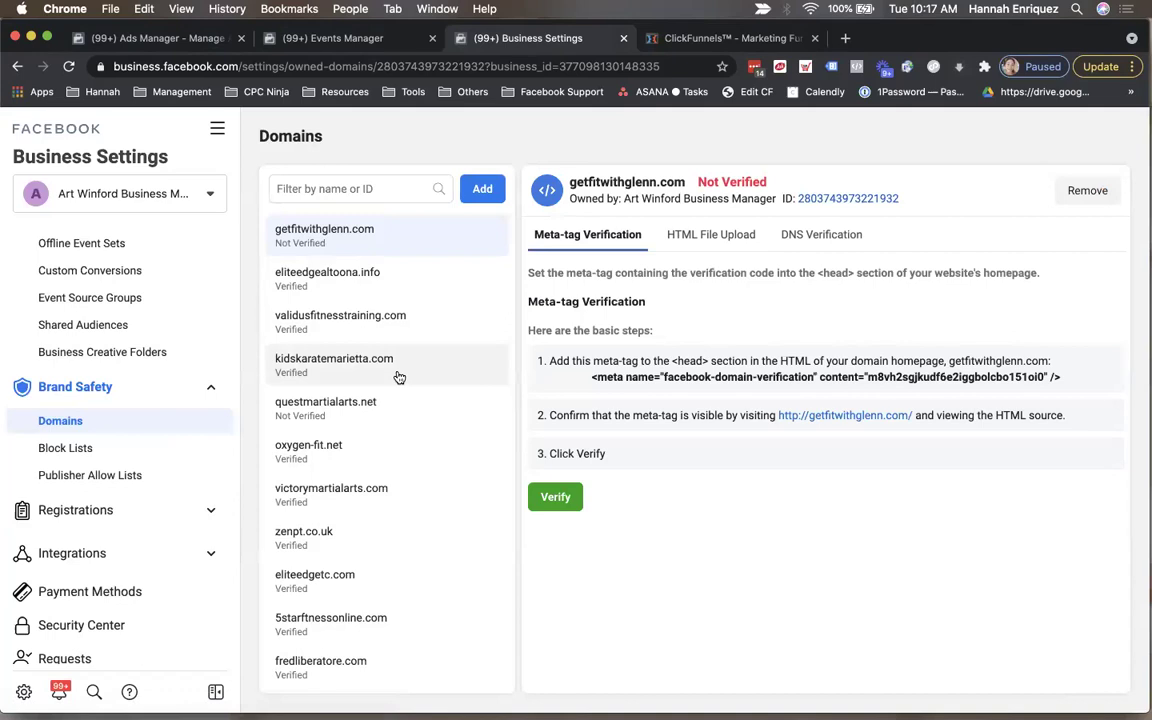
pyautogui.scroll(-10, 398, 376)
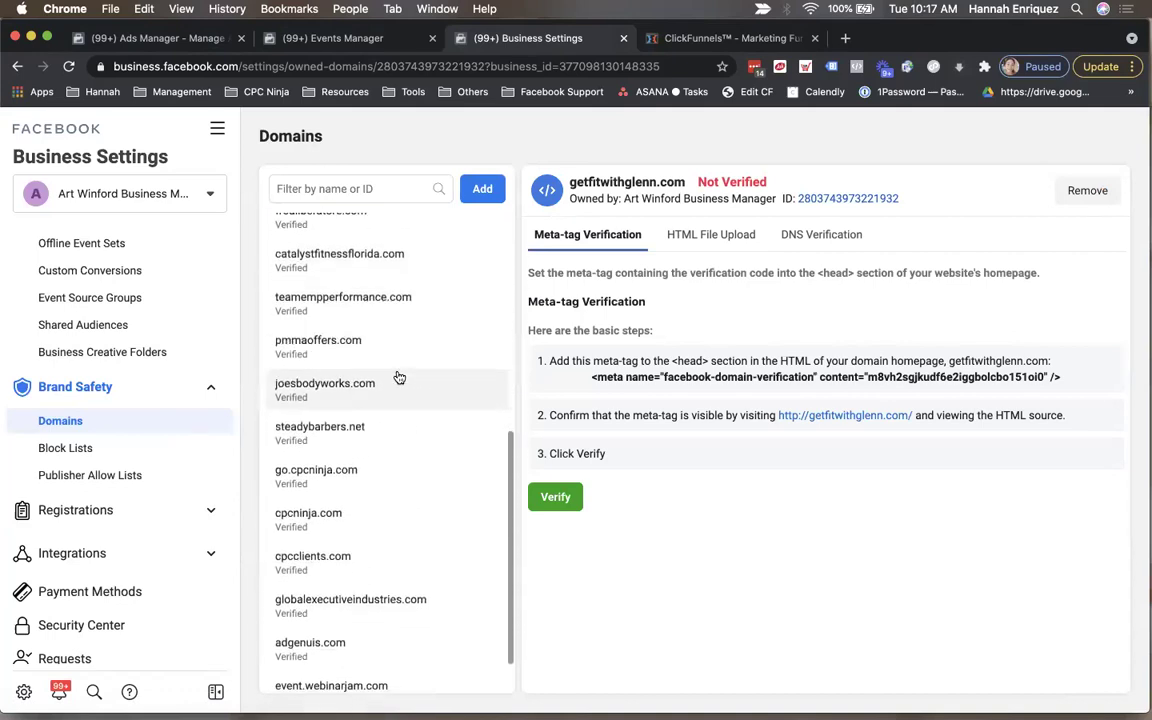
pyautogui.scroll(-2, 398, 370)
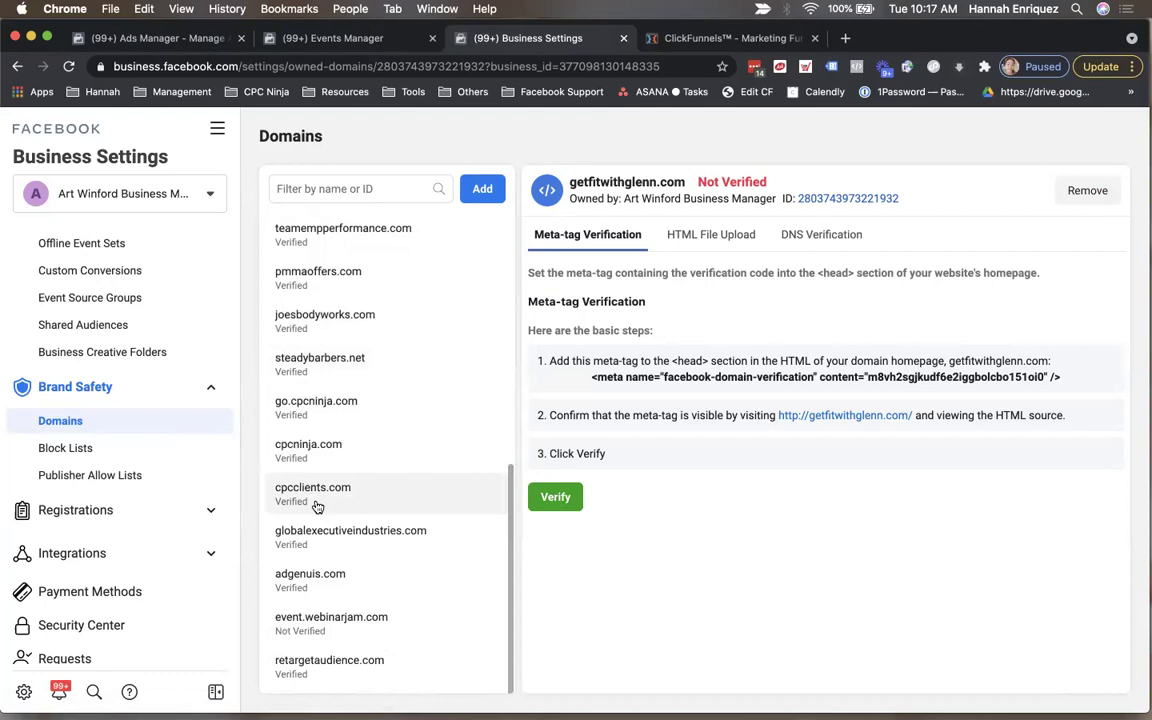
pyautogui.click(317, 505)
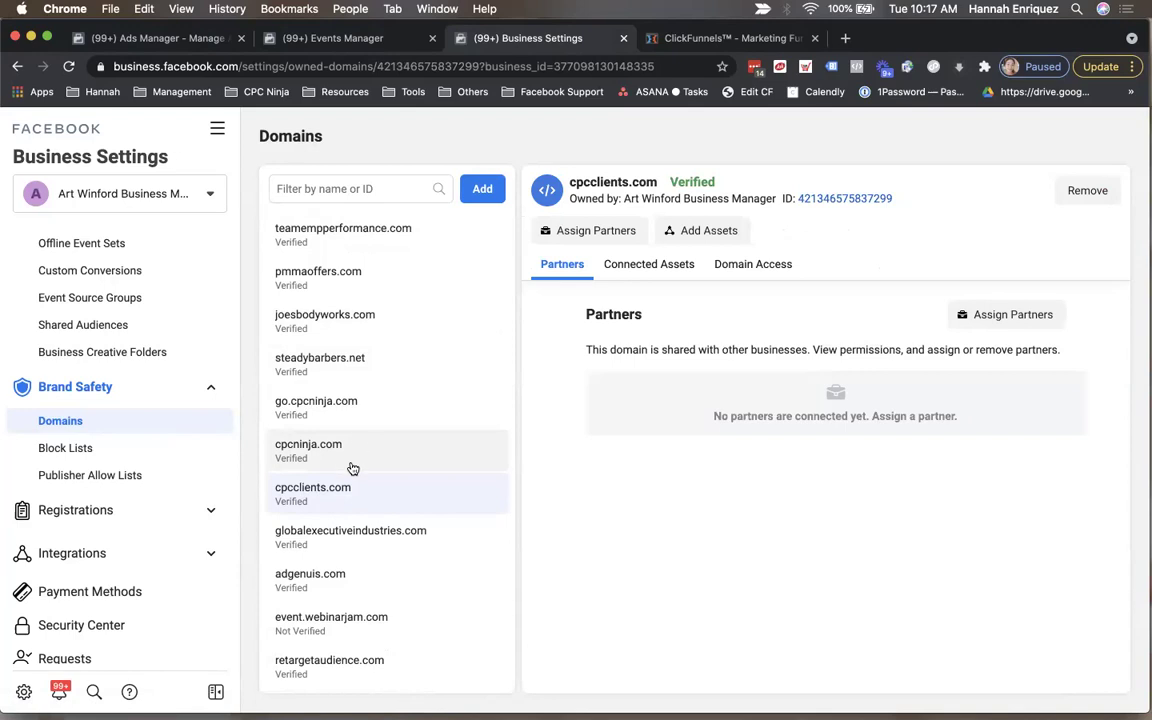
# Add cpcninja.com as a domain associated with the business.
pyautogui.click(474, 193)
pyautogui.click(503, 327)
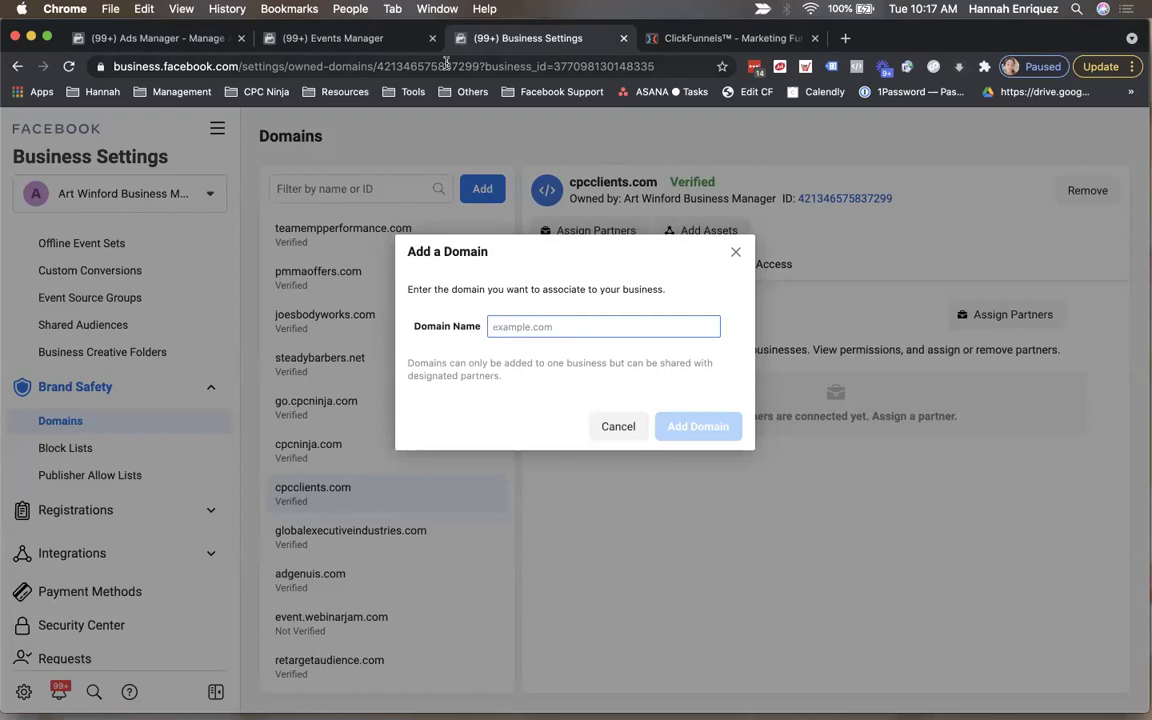
pyautogui.write('cpc')
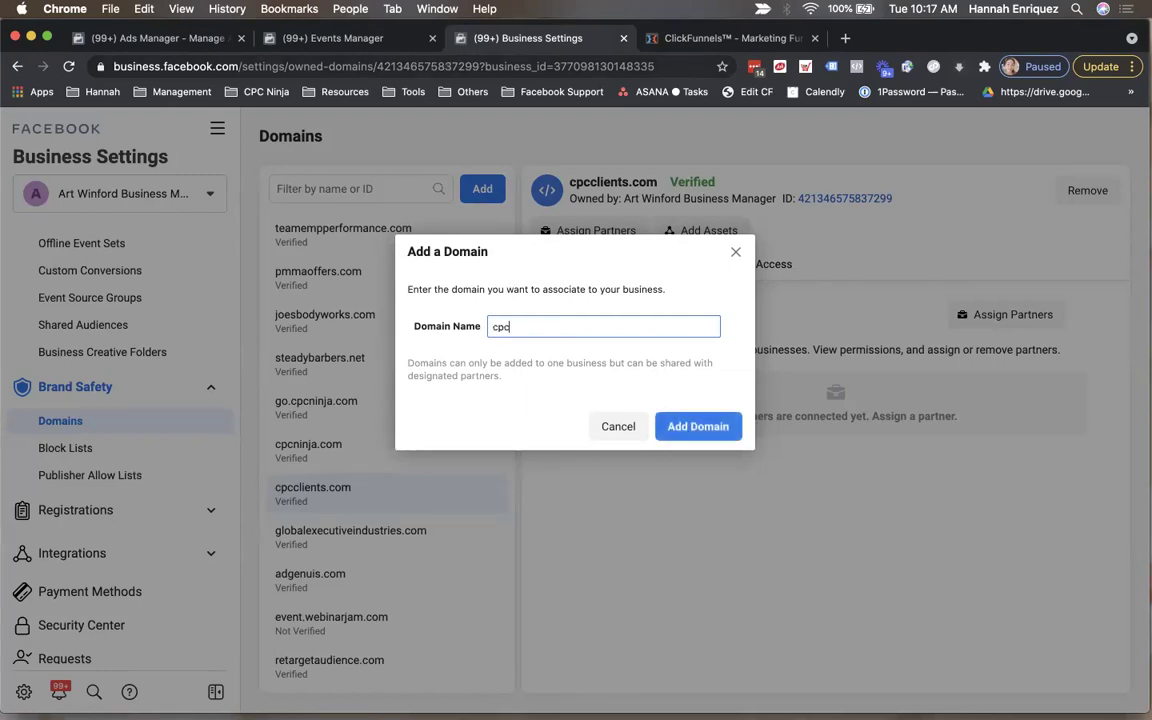
pyautogui.write('ninja.com')
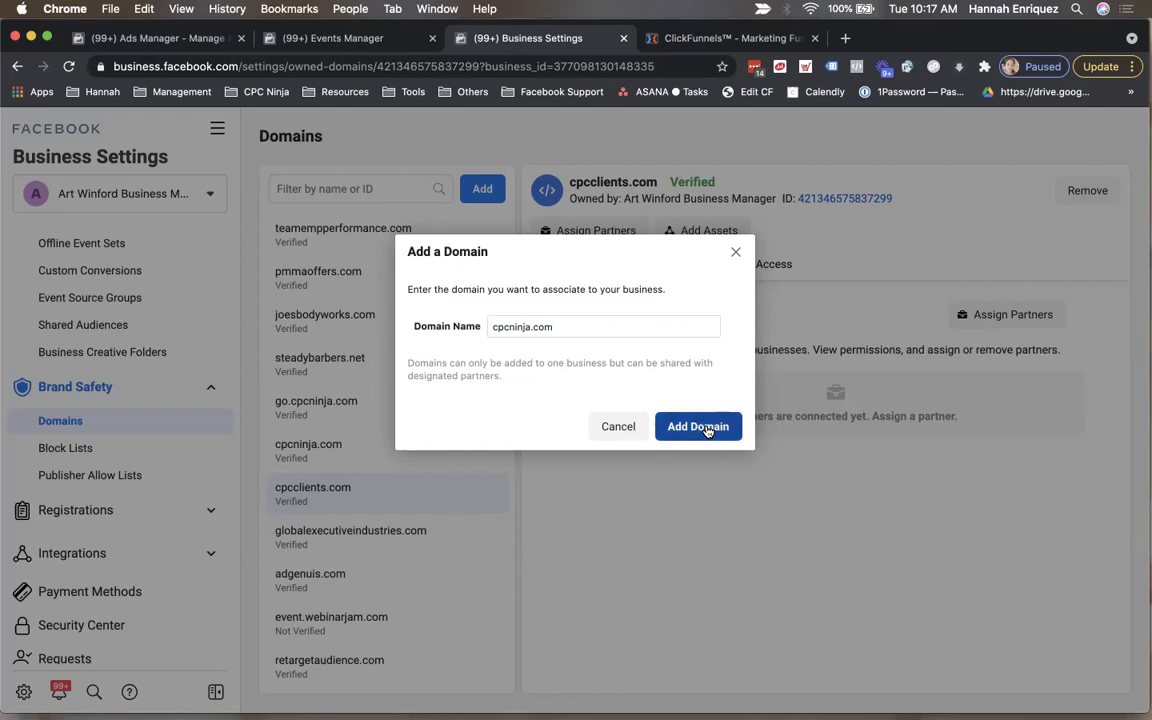
pyautogui.click(707, 427)
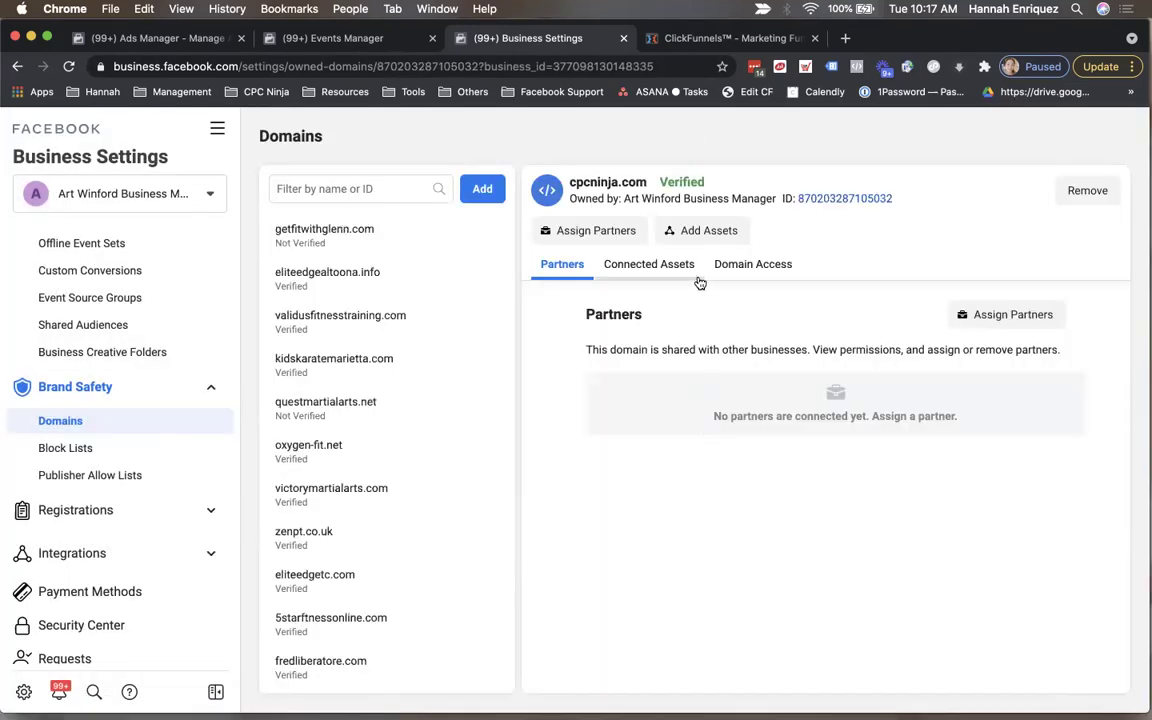
# Add smaschools.com as a domain associated with the business.
pyautogui.click(482, 190)
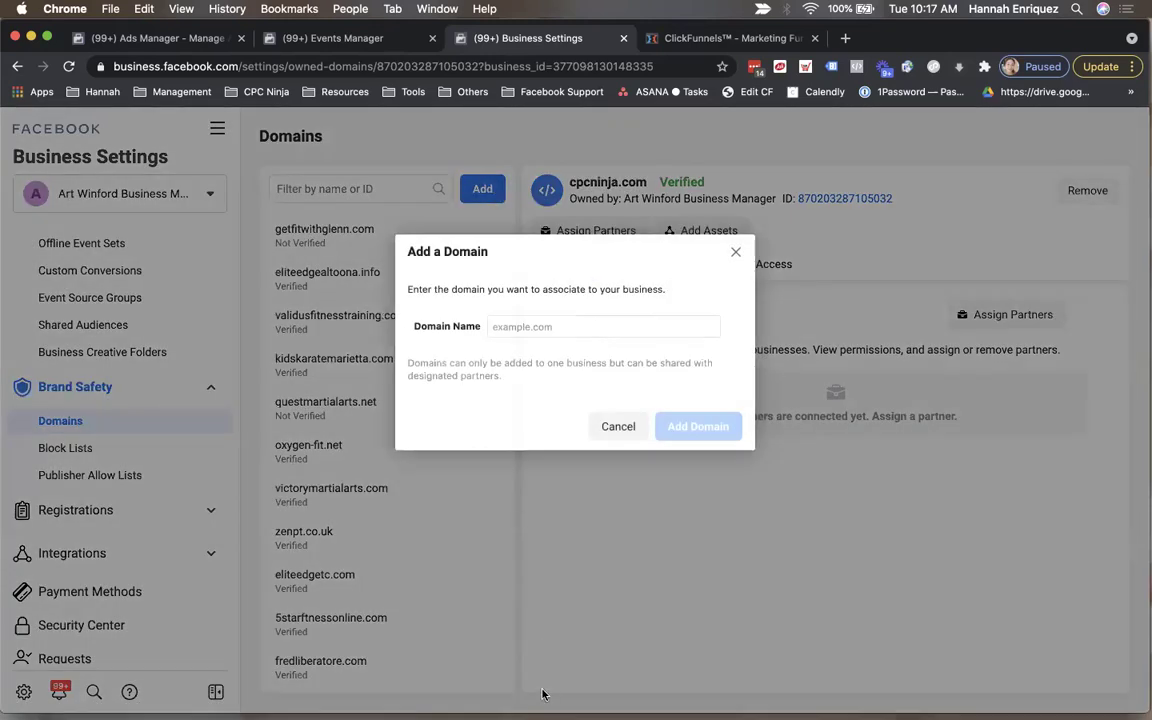
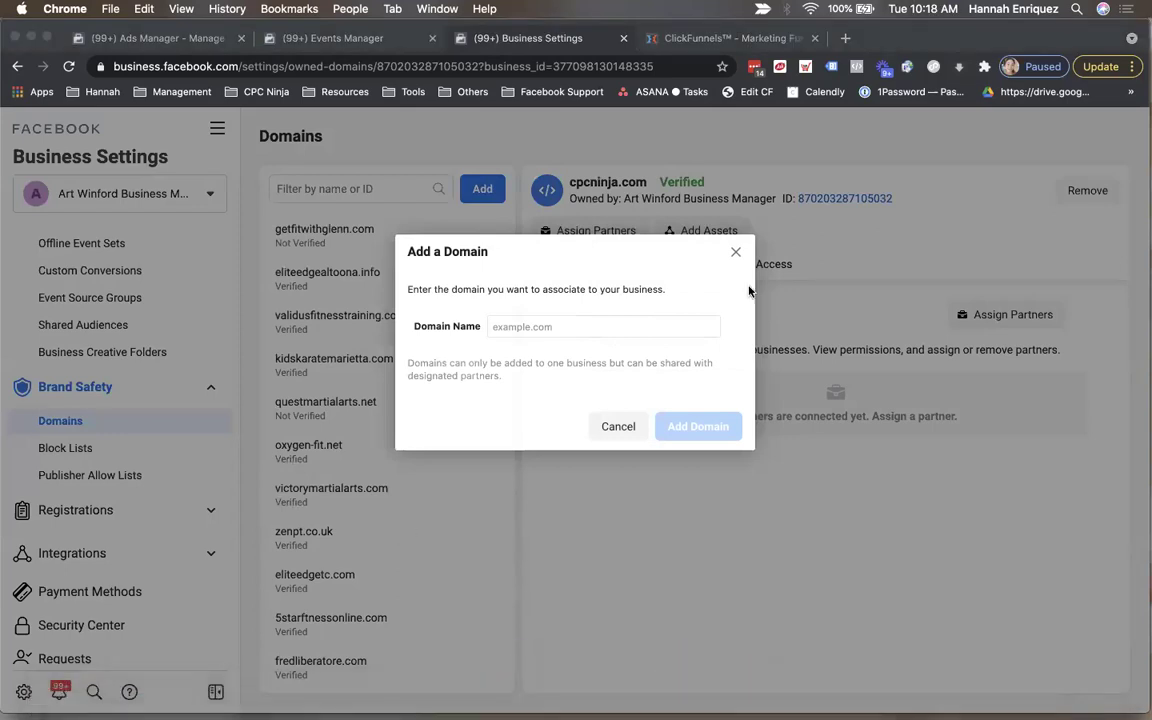
pyautogui.click(736, 254)
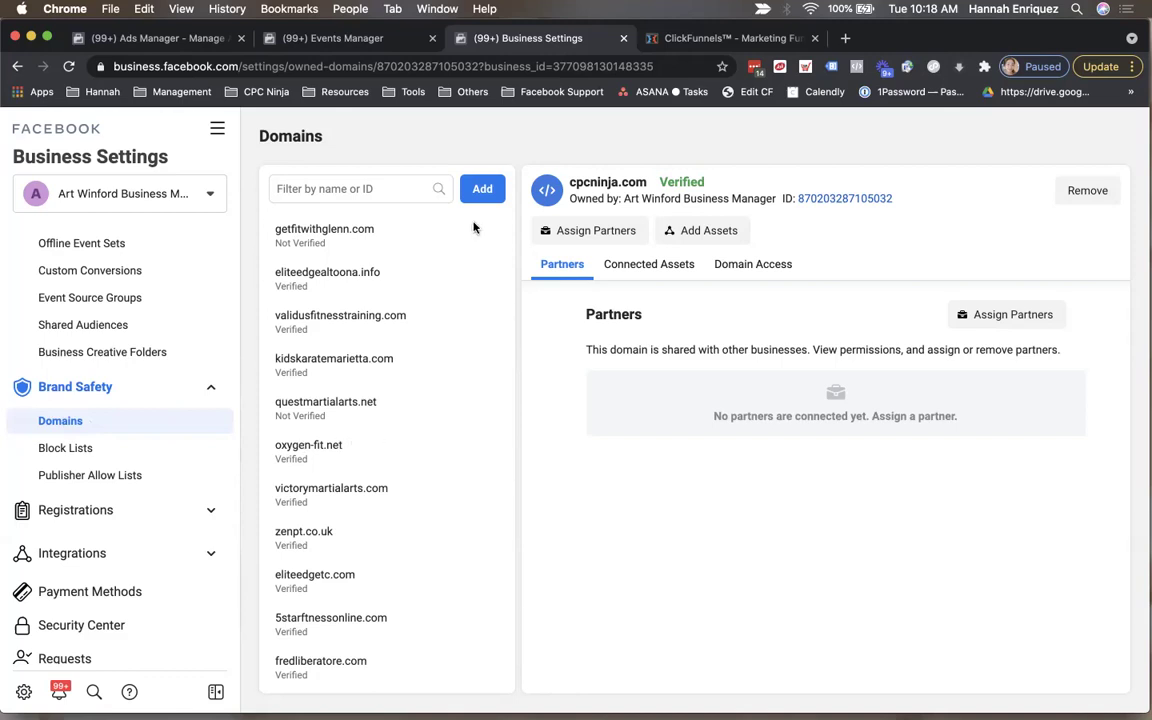
pyautogui.click(482, 190)
pyautogui.click(516, 326)
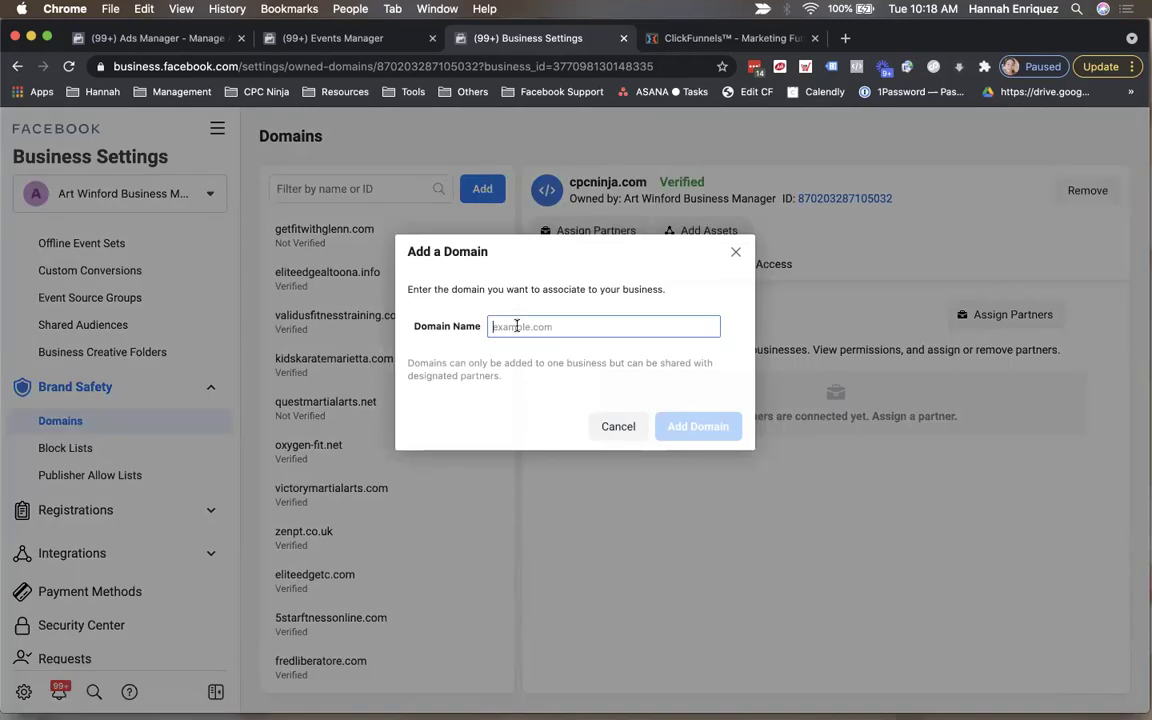
pyautogui.write('smaschools.com')
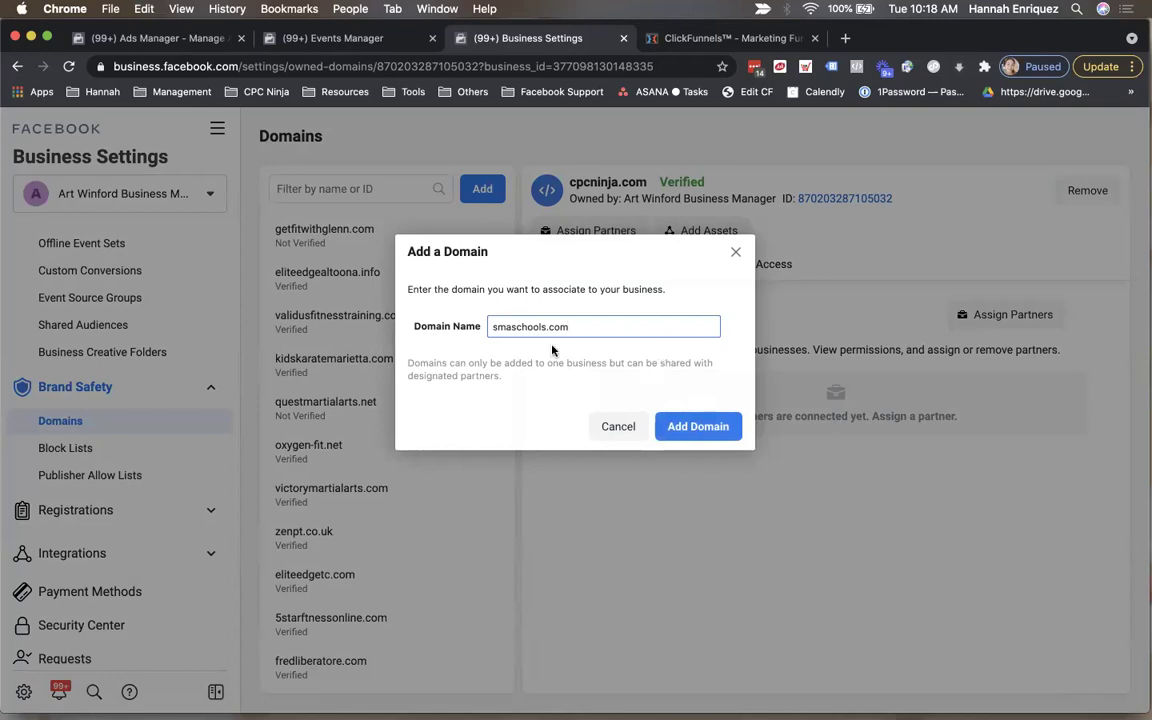
pyautogui.click(700, 427)
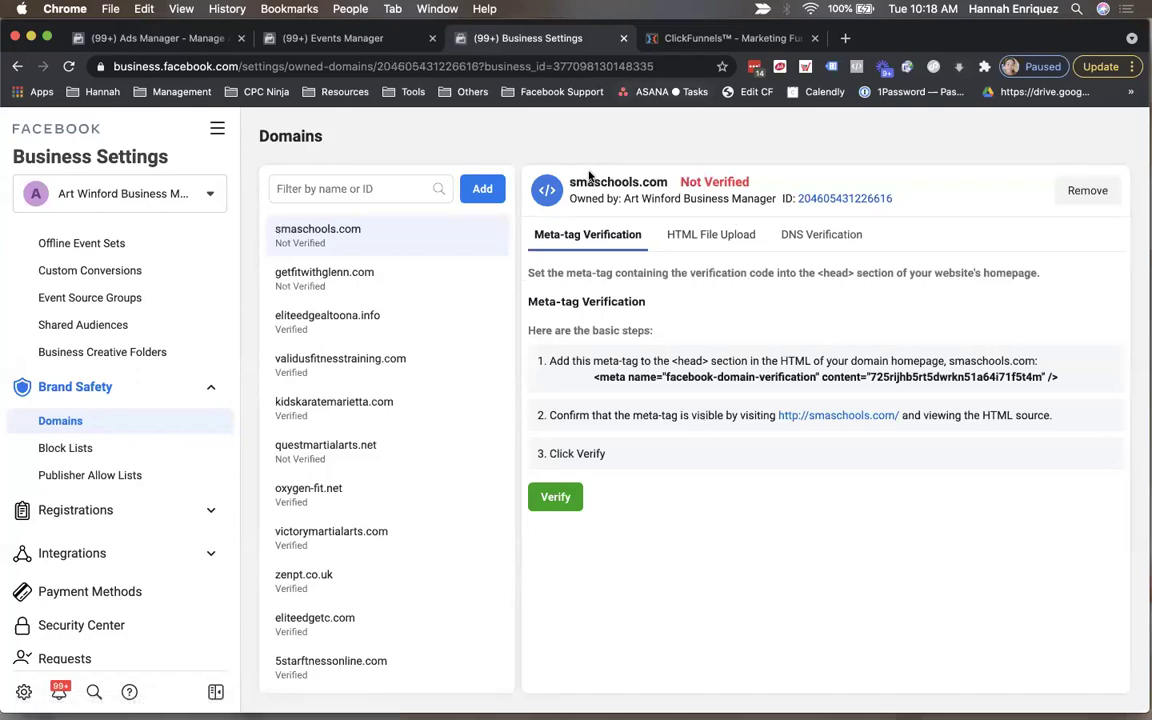
# Review the meta-tag, HTML file upload and DNS verification methods for smaschools.com, ending on DNS verification.
pyautogui.moveTo(572, 183); pyautogui.dragTo(668, 183)
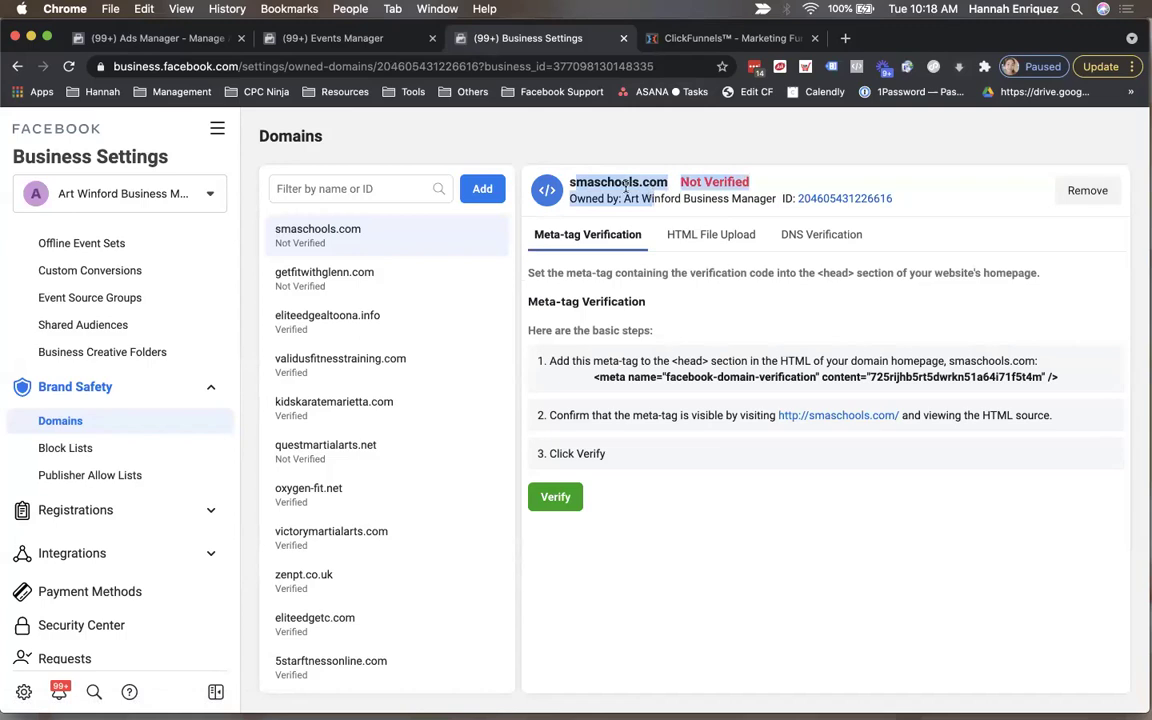
pyautogui.click(625, 183)
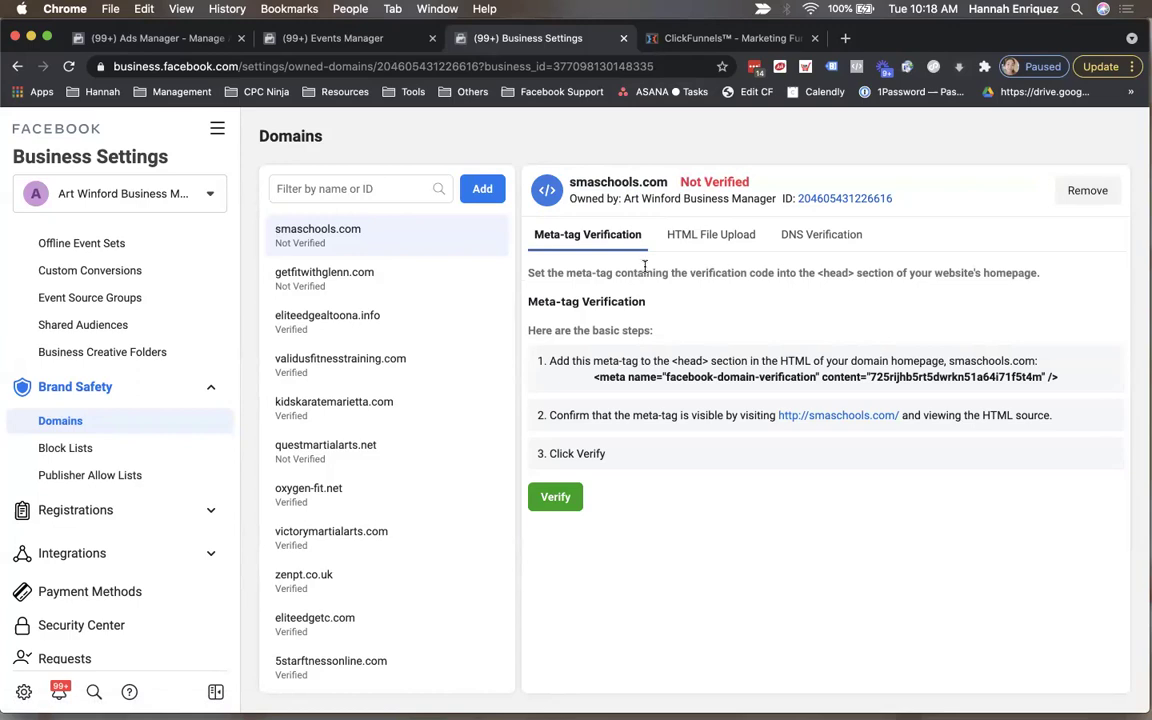
pyautogui.click(700, 236)
pyautogui.click(795, 238)
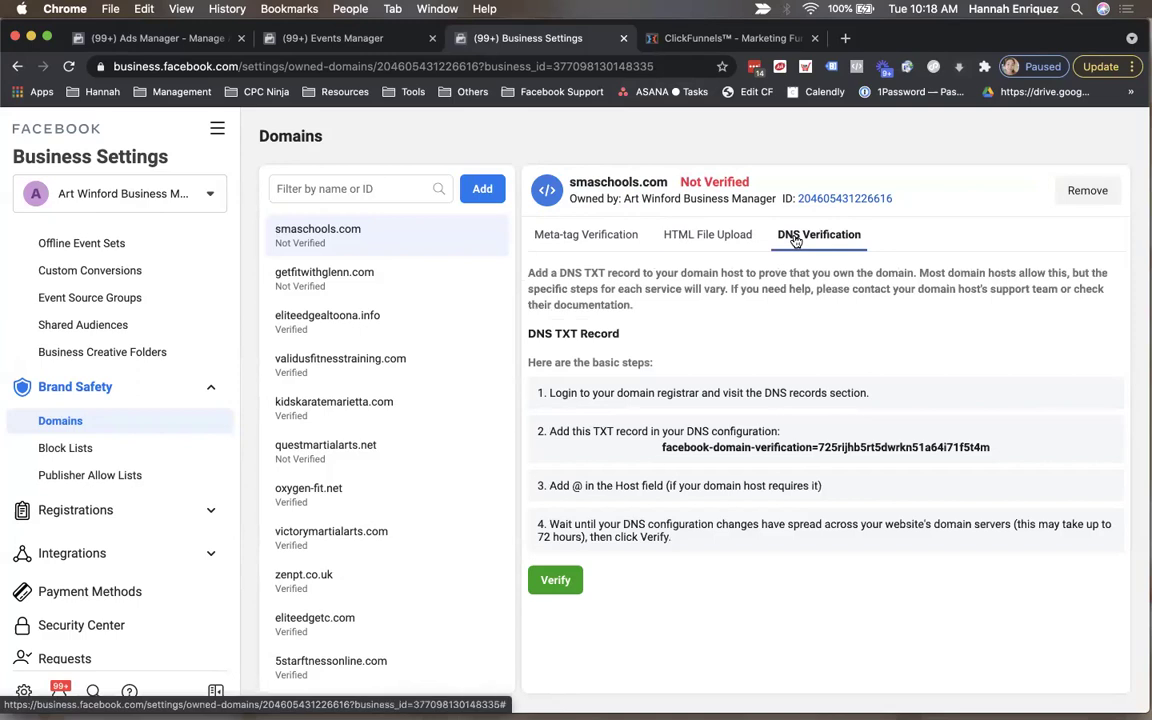
pyautogui.click(612, 238)
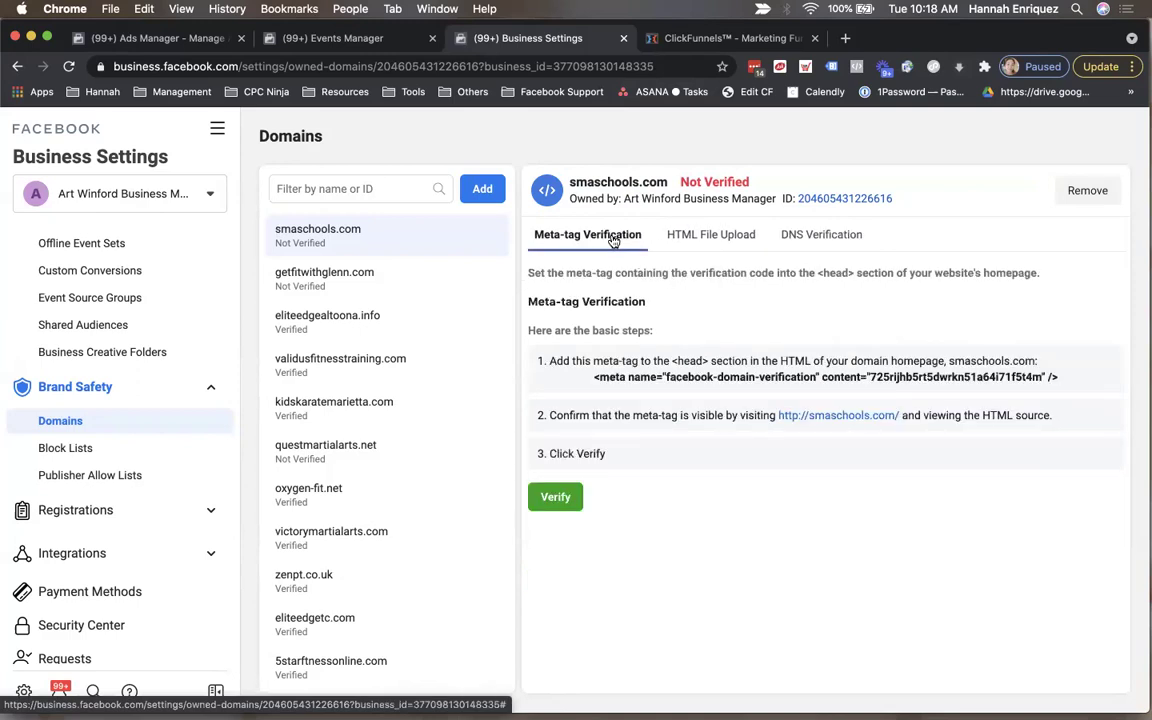
pyautogui.click(714, 240)
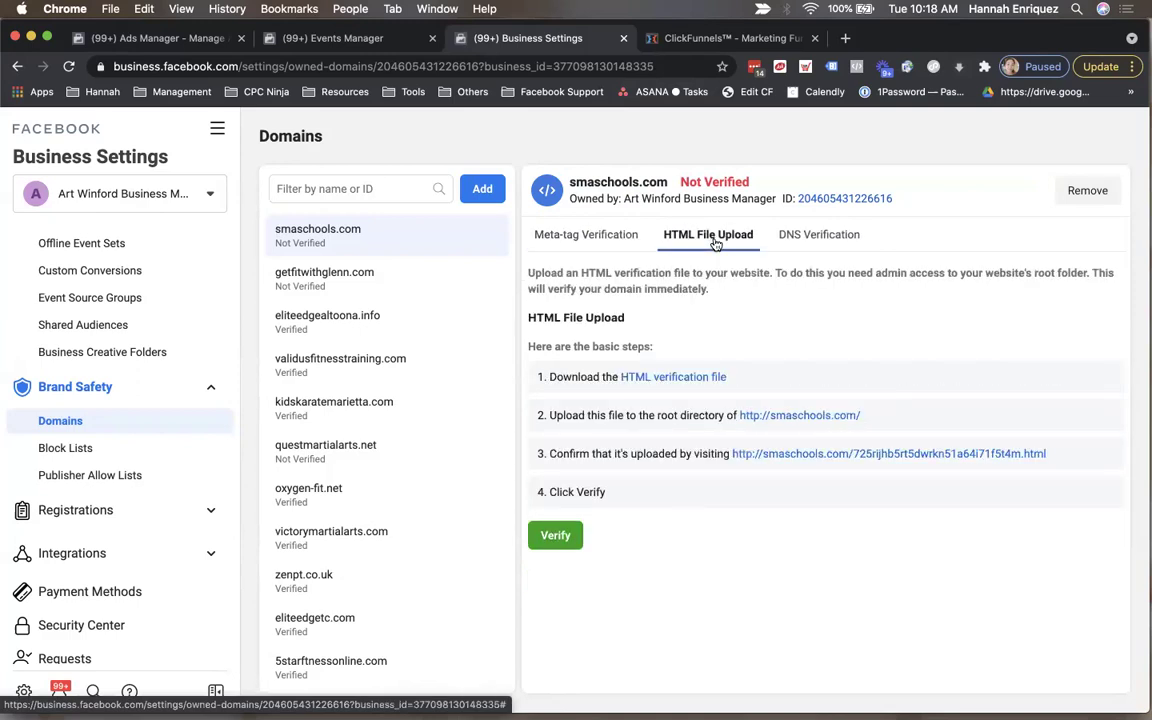
pyautogui.click(808, 240)
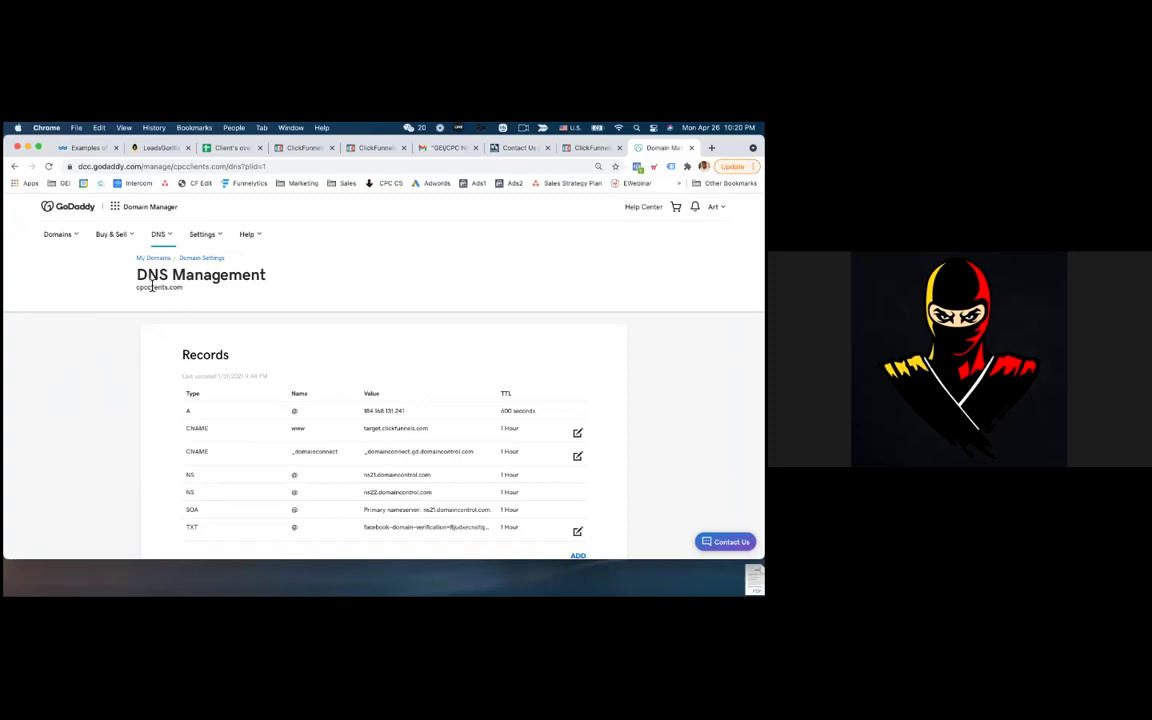
# Switch to GoDaddy's DNS management for cpcclients.com and examine the Facebook domain verification TXT record.
pyautogui.moveTo(140, 282); pyautogui.dragTo(282, 287)
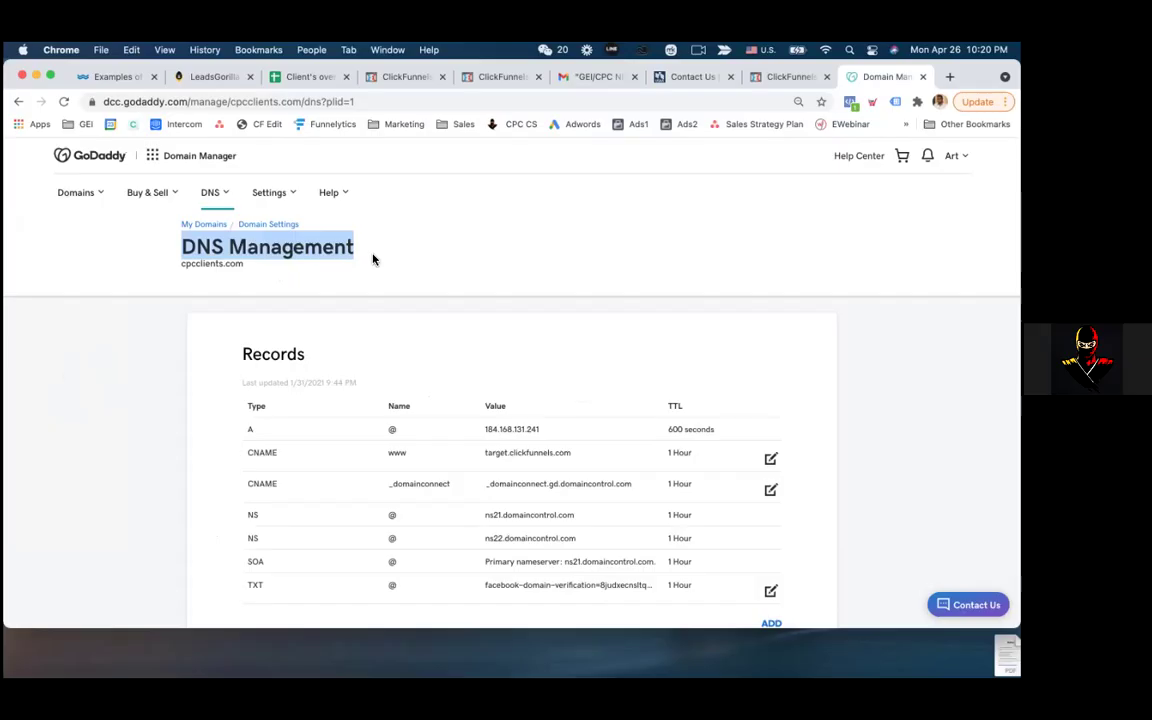
pyautogui.click(144, 365)
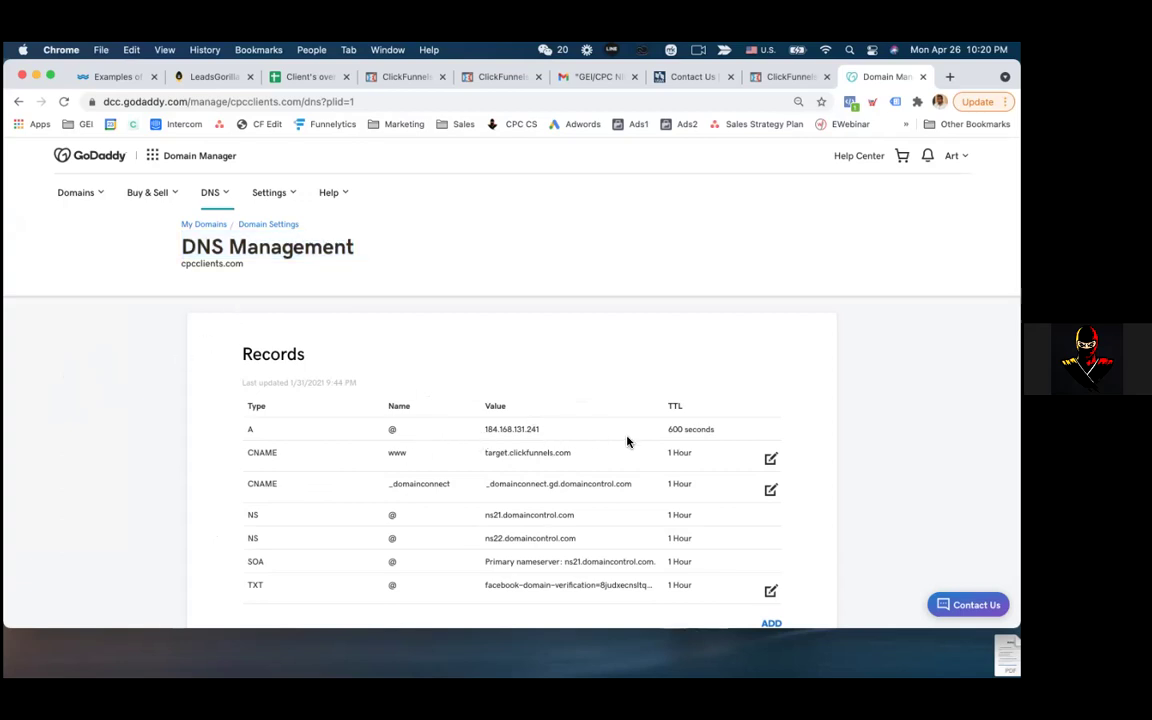
pyautogui.scroll(-3, 627, 442)
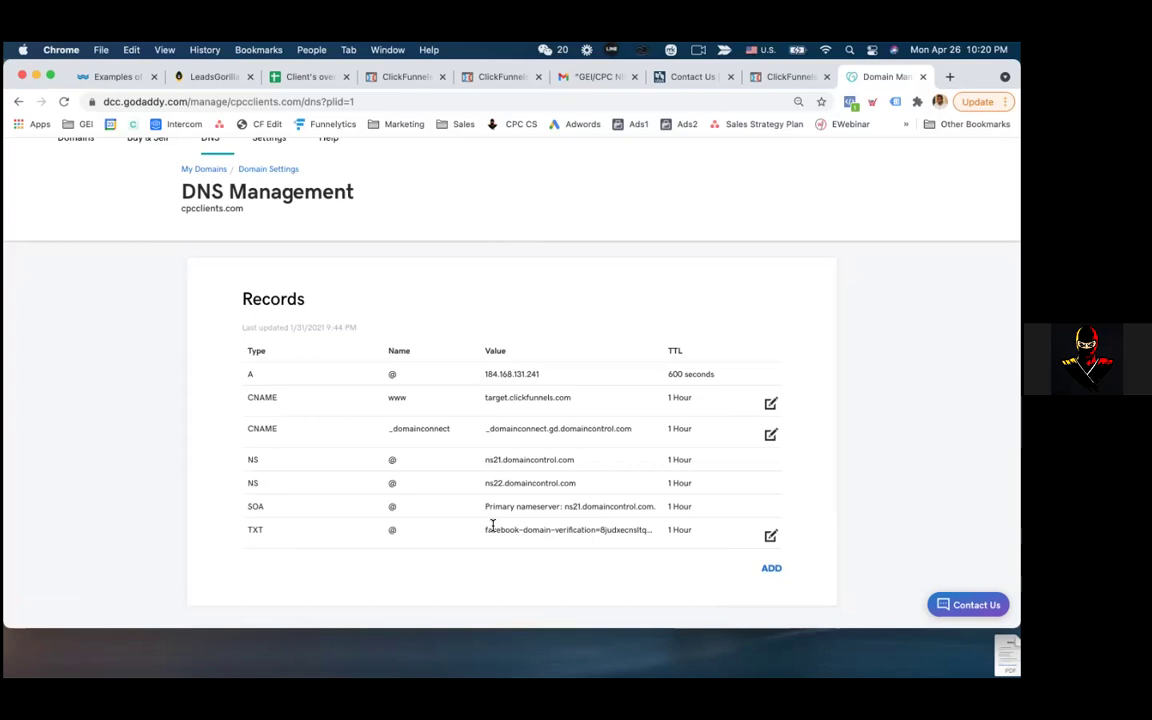
pyautogui.moveTo(484, 529); pyautogui.dragTo(551, 530)
pyautogui.click(551, 530)
pyautogui.scroll(-2, 551, 530)
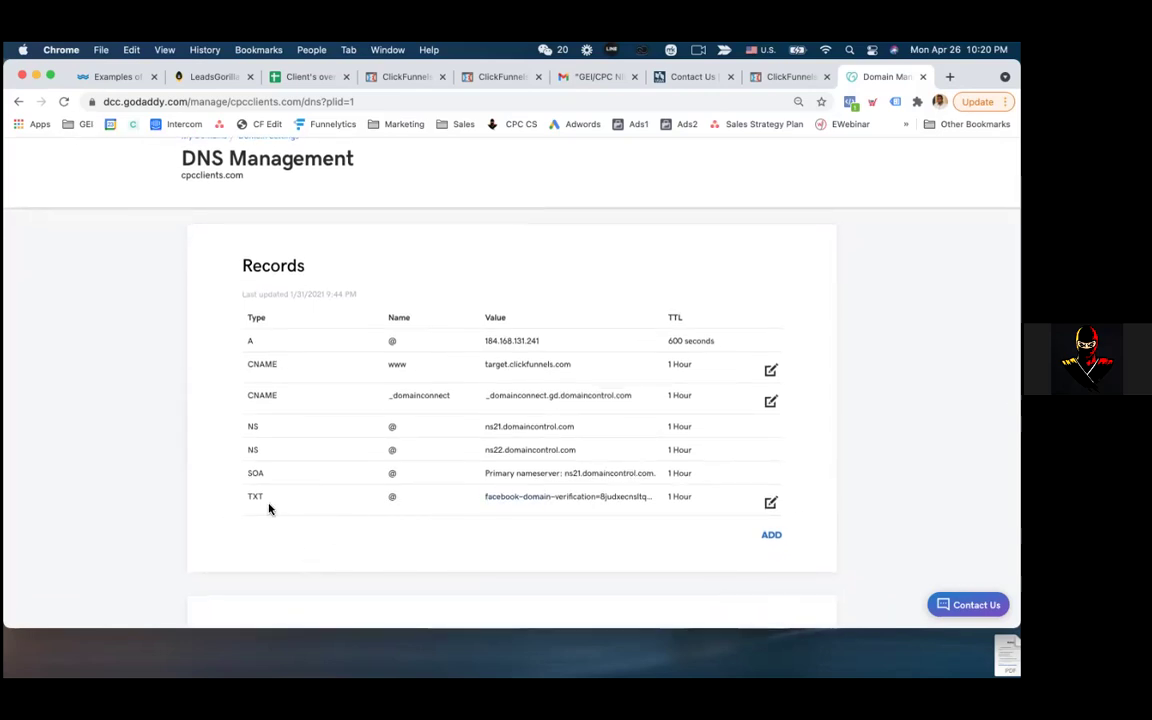
# Start a new TXT record in the cpcclients.com DNS records with @ as the host.
pyautogui.click(771, 536)
pyautogui.scroll(-3, 427, 527)
pyautogui.click(360, 480)
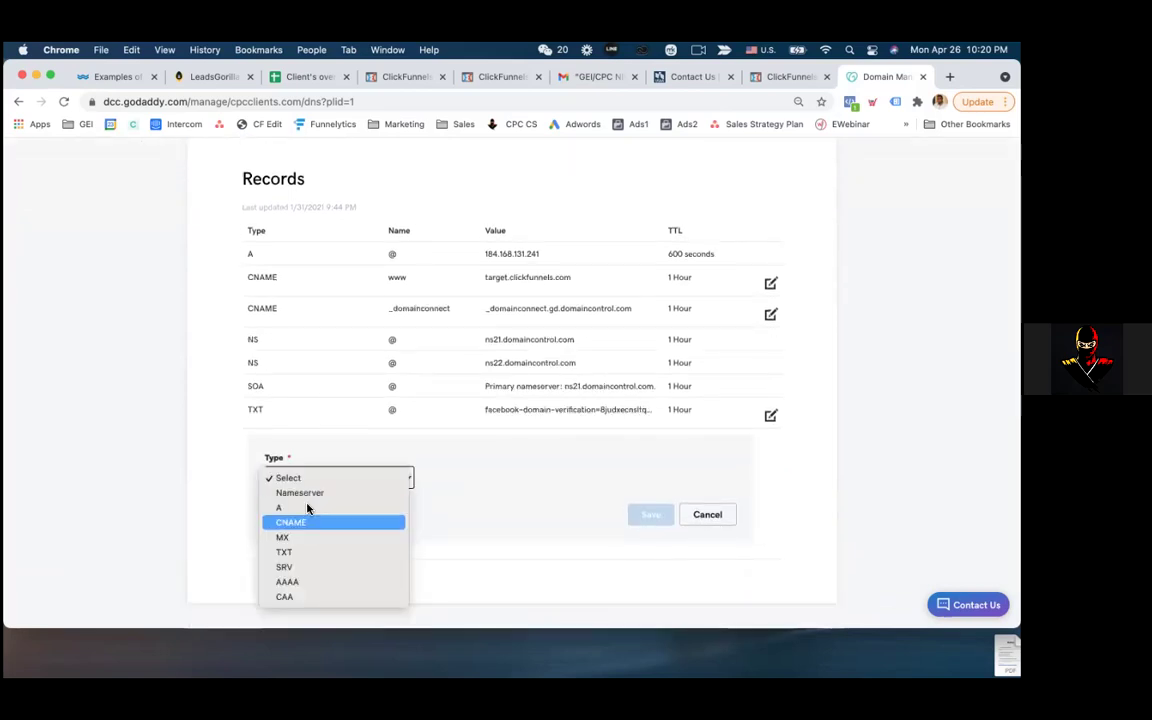
pyautogui.click(285, 552)
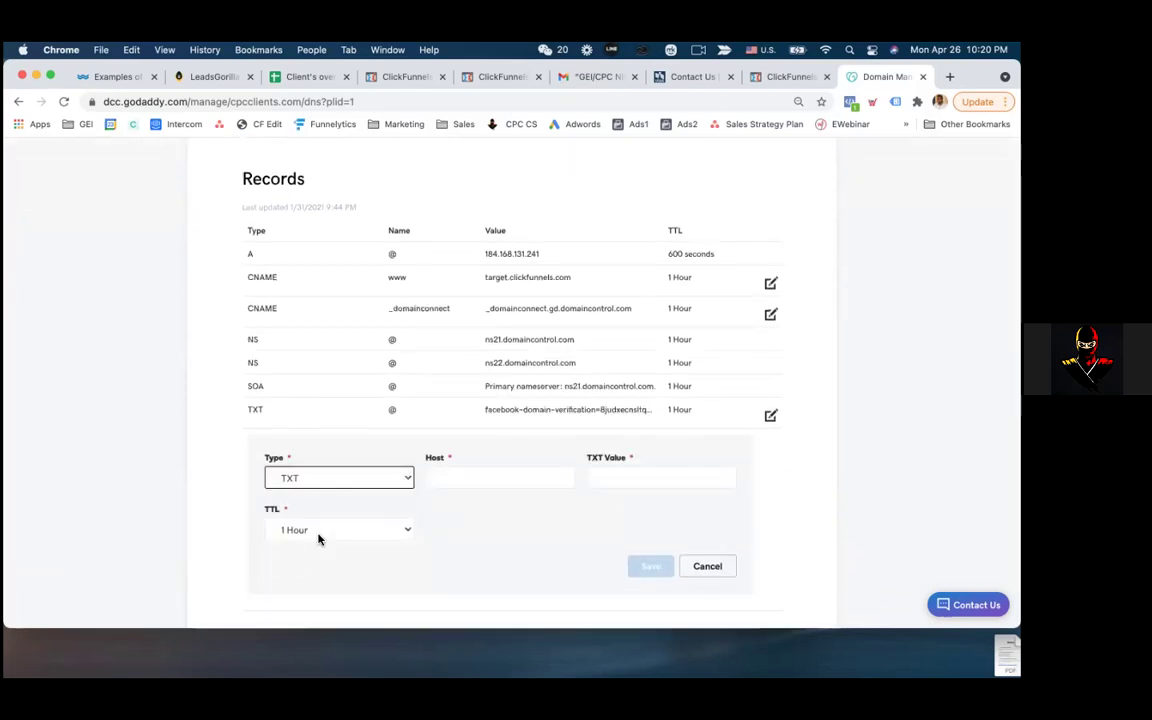
pyautogui.click(474, 477)
pyautogui.write('@')
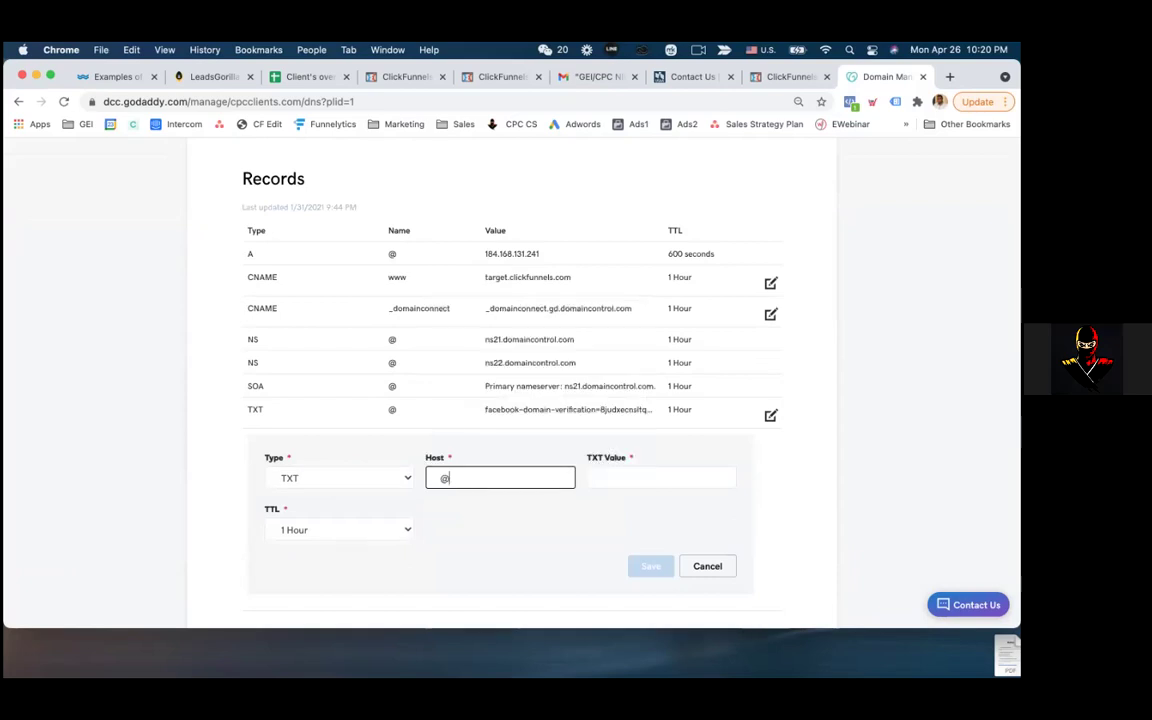
# Paste the Facebook domain verification token as the new record's TXT value, and discard the record without saving.
pyautogui.click(627, 476)
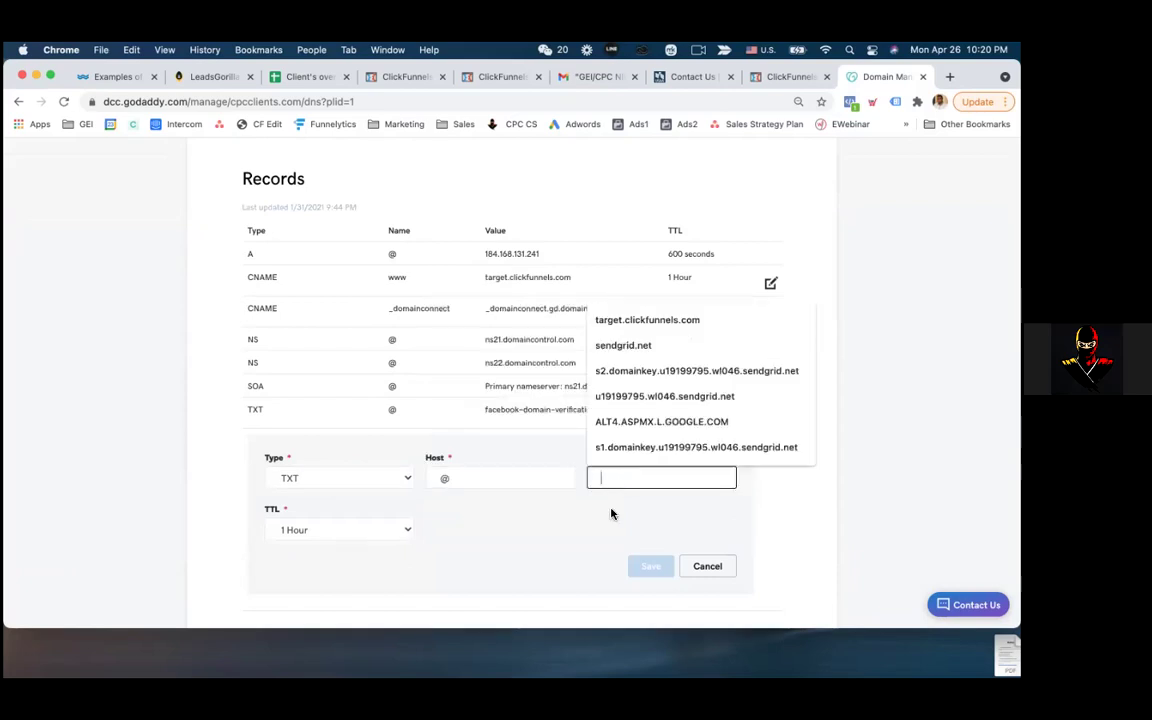
pyautogui.click(611, 513)
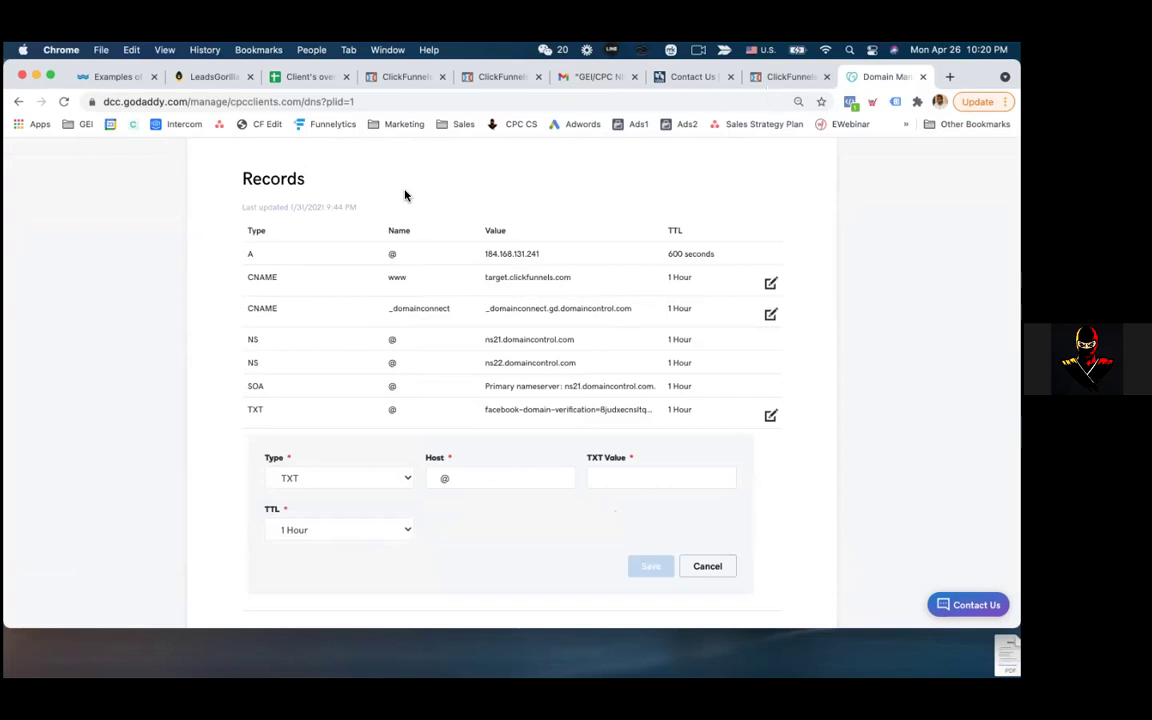
pyautogui.click(605, 476)
pyautogui.press('super+v')
pyautogui.click(827, 506)
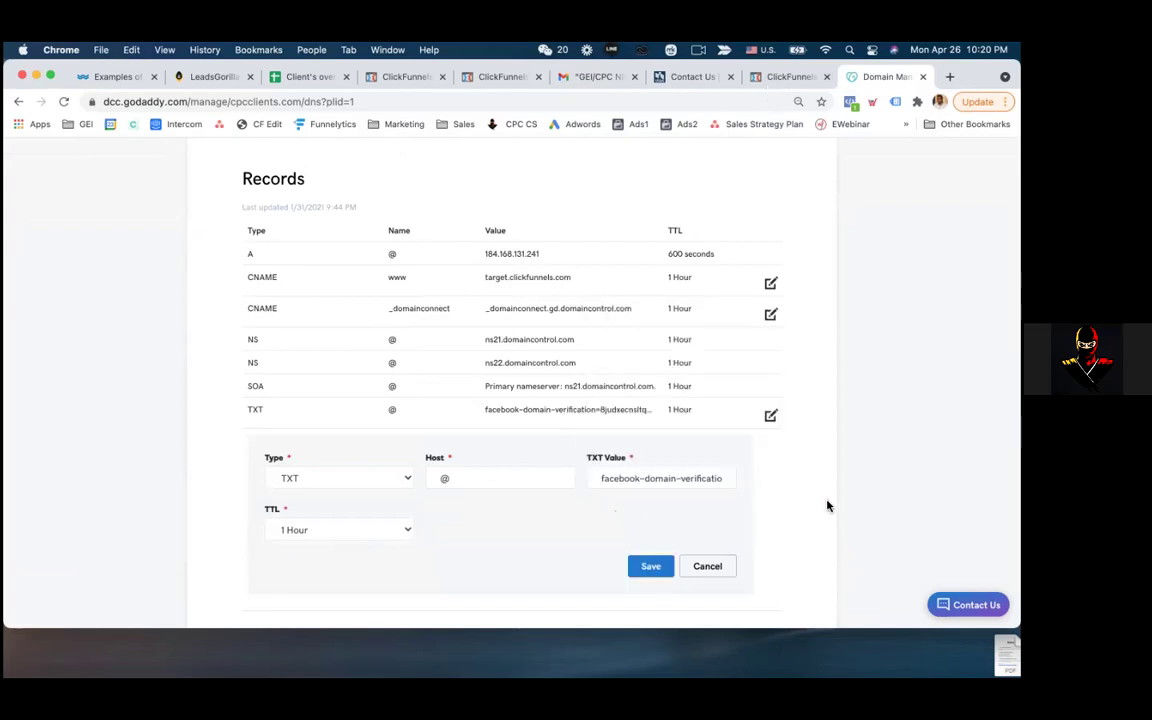
pyautogui.click(650, 567)
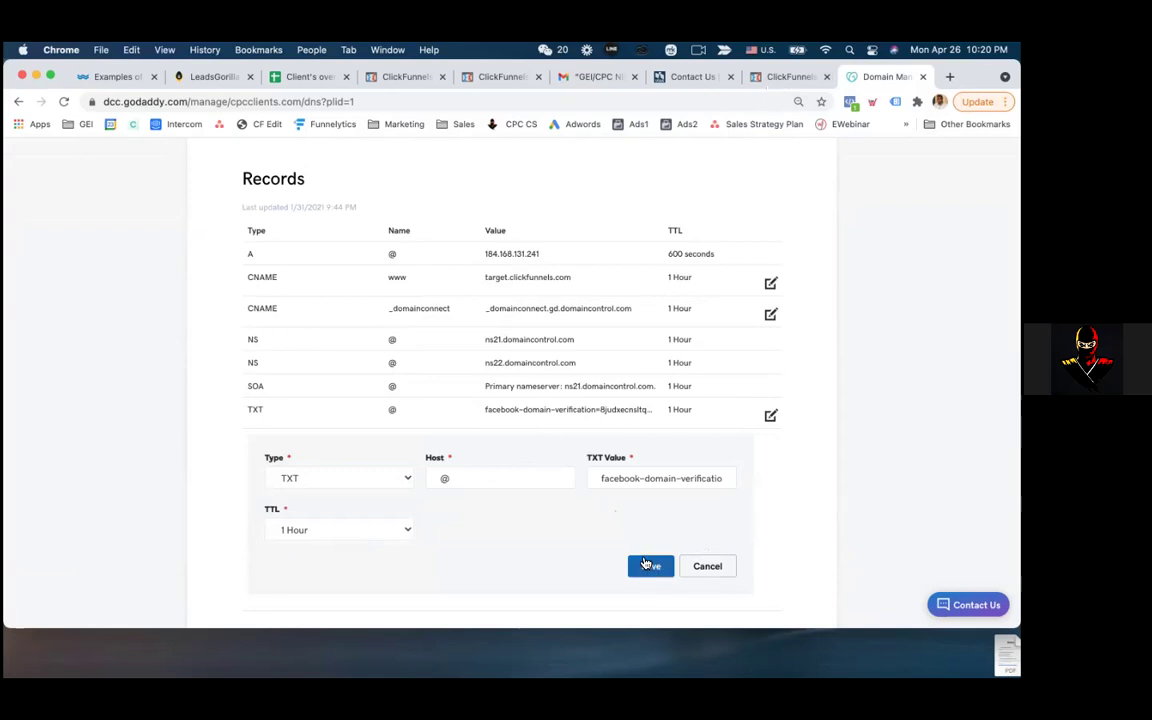
pyautogui.click(700, 567)
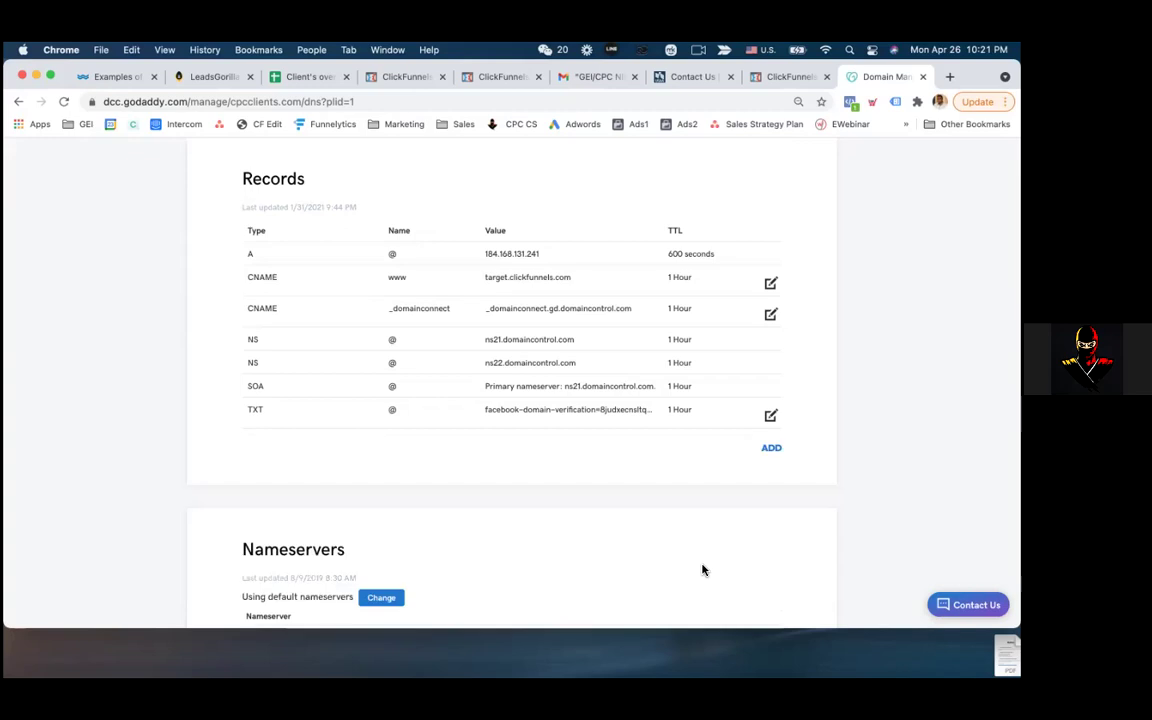
# Check the existing Facebook TXT record, and return to Business Settings to review the 72-hour wait in smaschools.com's DNS verification instructions.
pyautogui.moveTo(487, 409); pyautogui.dragTo(648, 409)
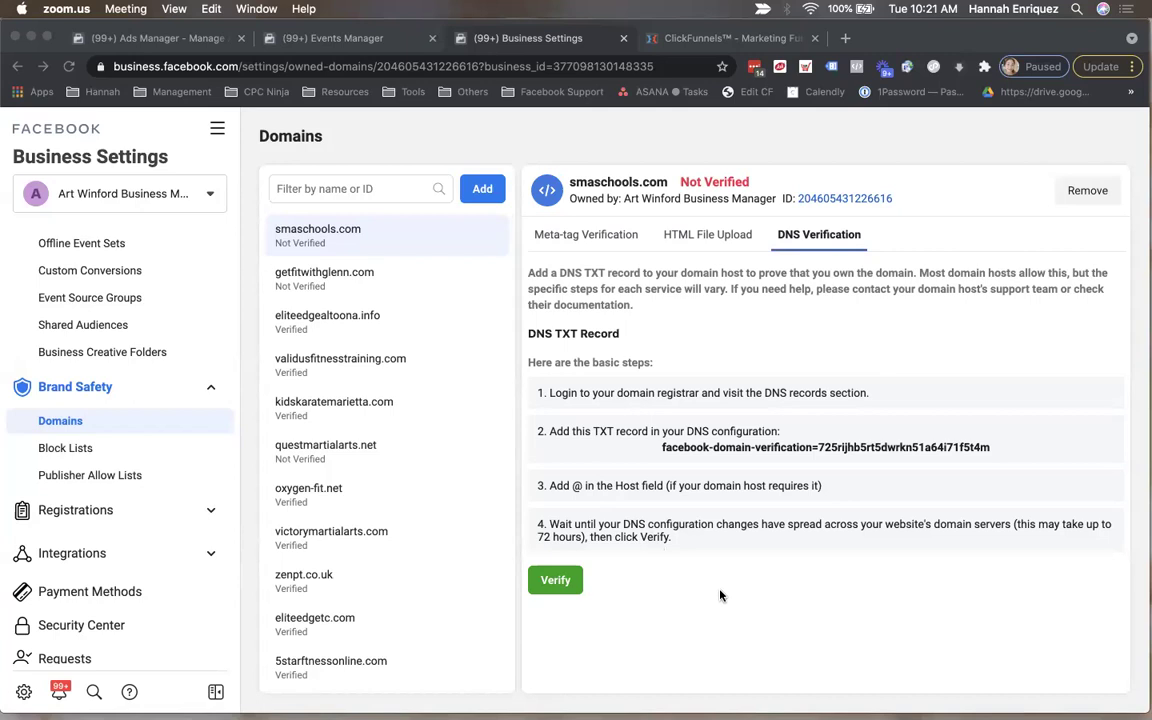
pyautogui.scroll(-1, 720, 596)
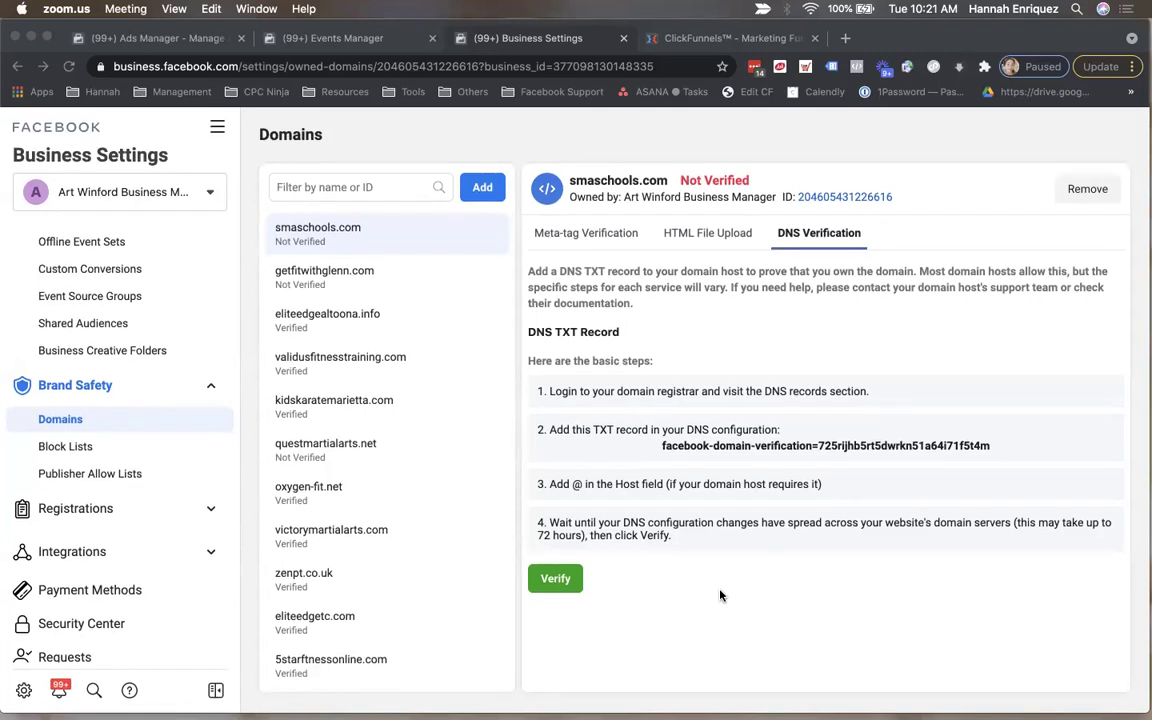
pyautogui.scroll(1, 720, 596)
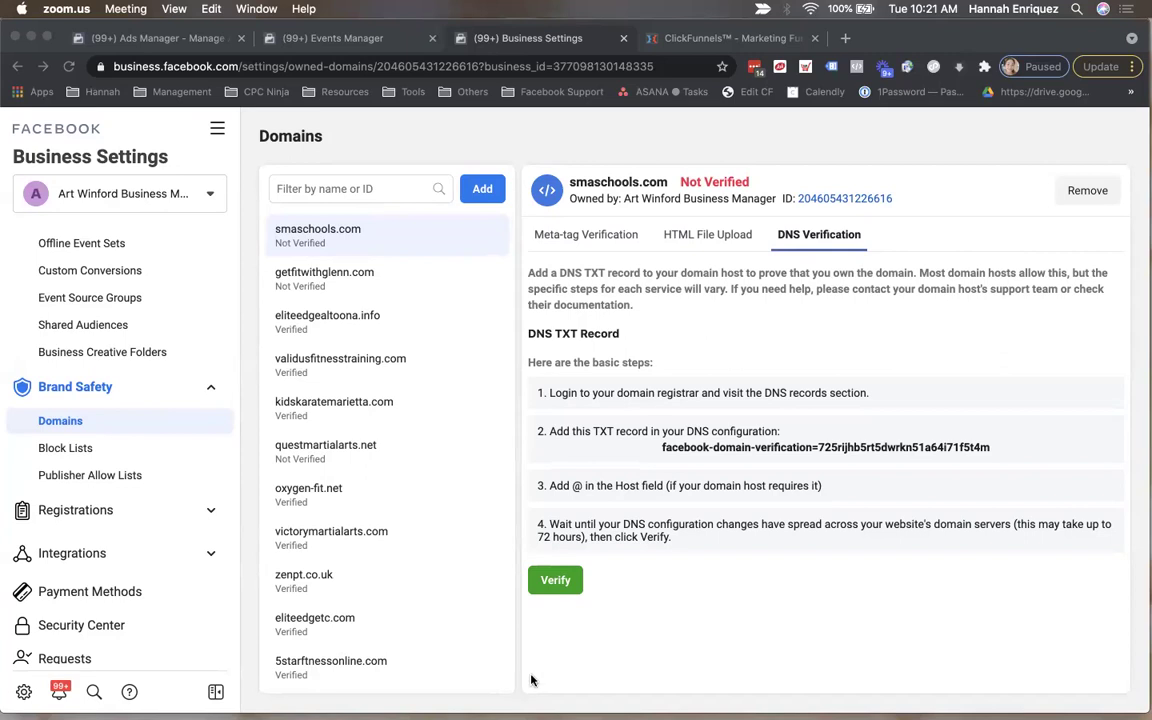
pyautogui.click(1036, 536)
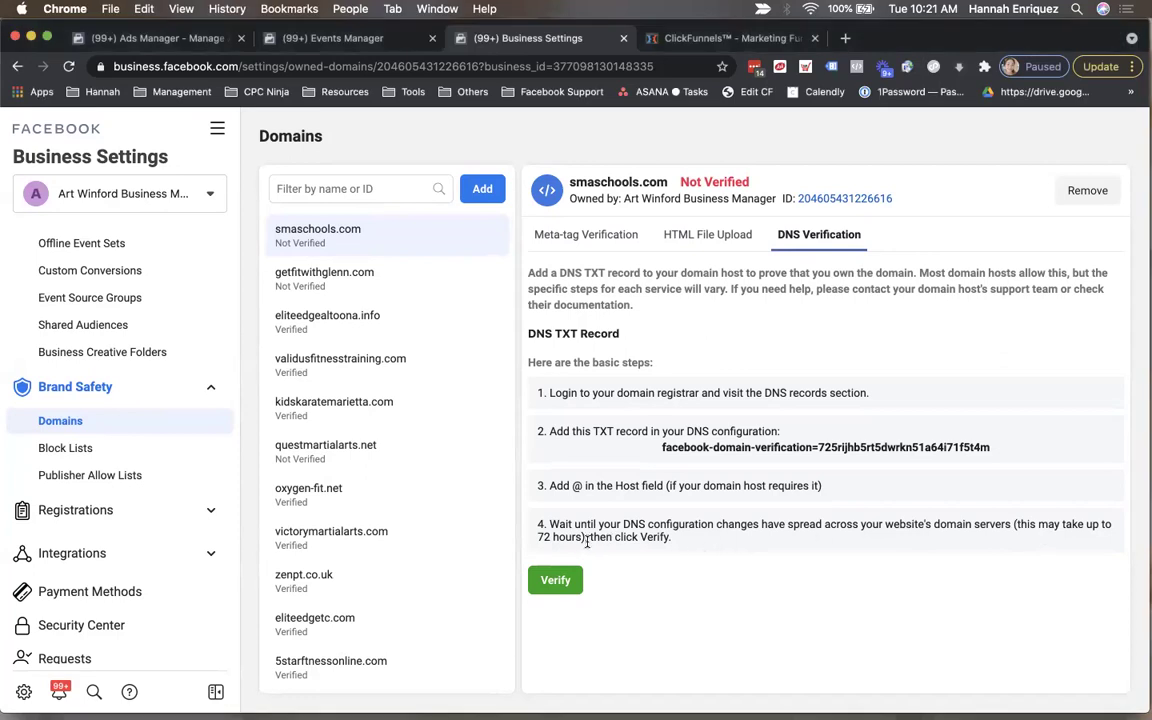
pyautogui.moveTo(584, 537); pyautogui.dragTo(683, 537)
pyautogui.keyDown('shift'); pyautogui.click(1012, 522); pyautogui.keyUp('shift')
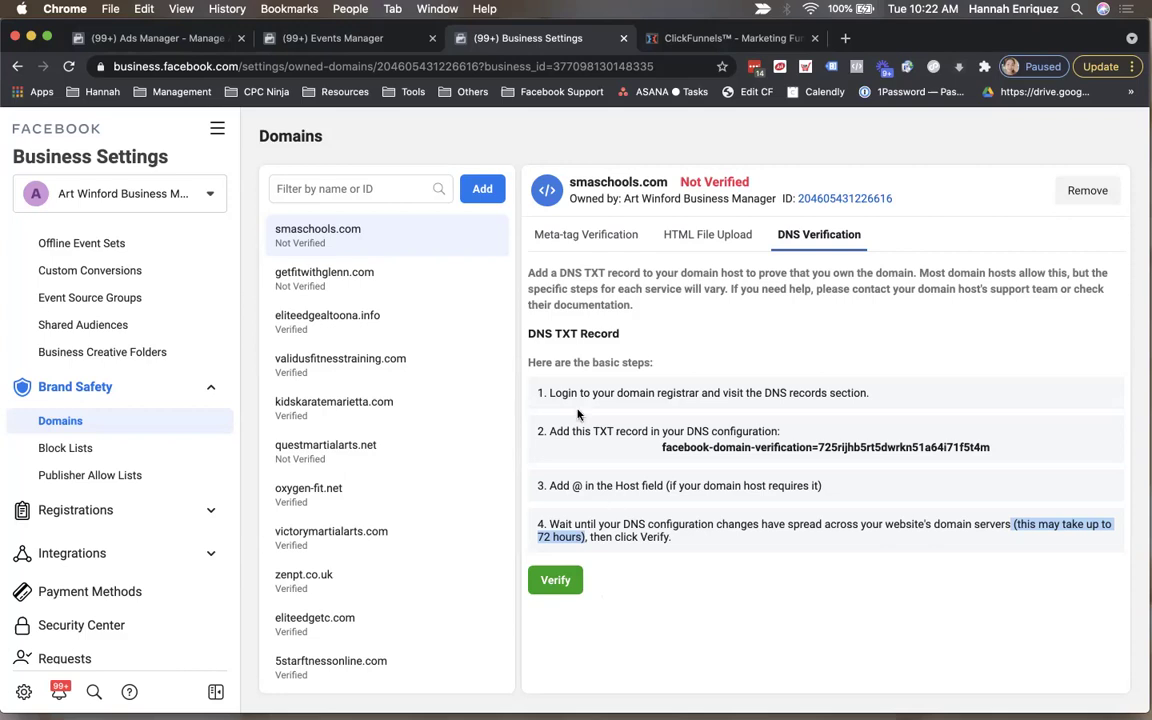
# In Ads Manager, open the "Parents | F 35-55 | 2/26" ad set of the "[CPC Ninja] Free 2 Week Kids Online Class" campaign and examine its conversion event.
pyautogui.click(180, 36)
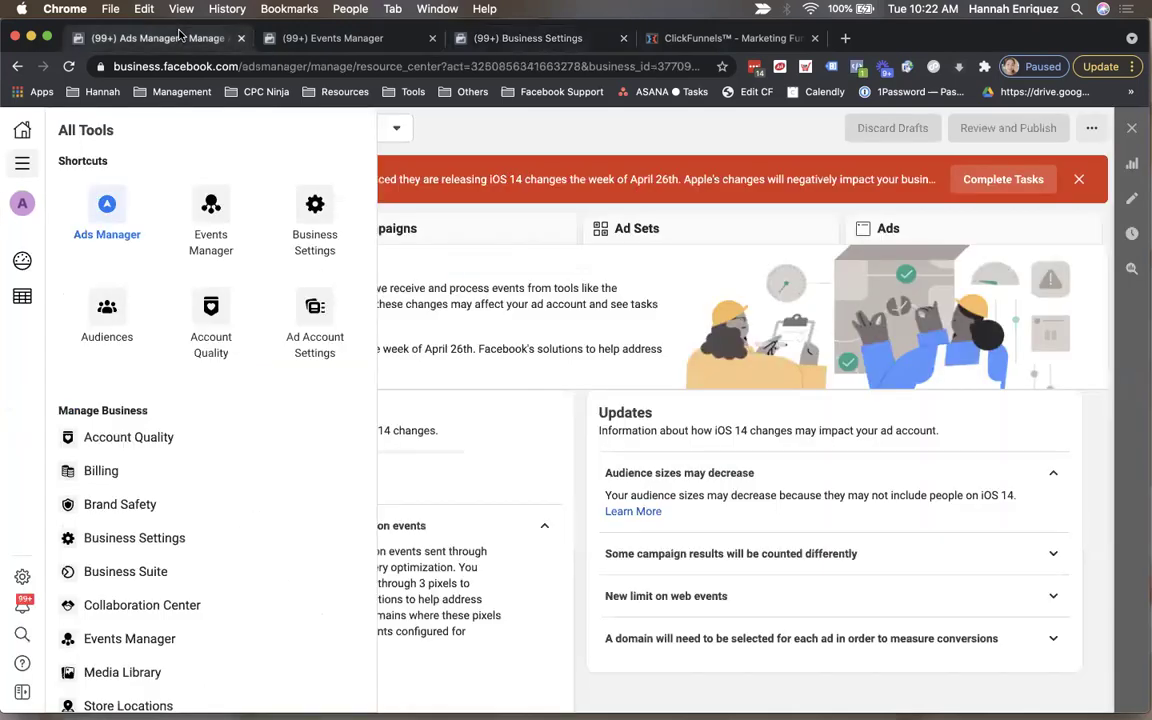
pyautogui.click(392, 225)
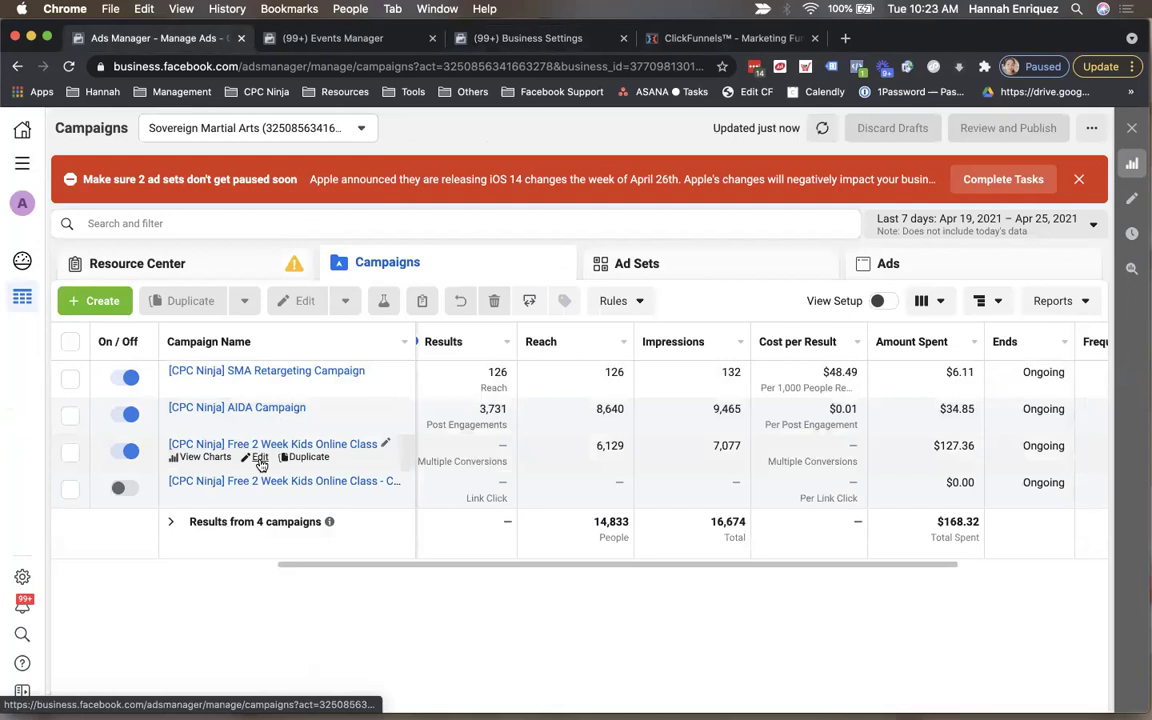
pyautogui.click(256, 446)
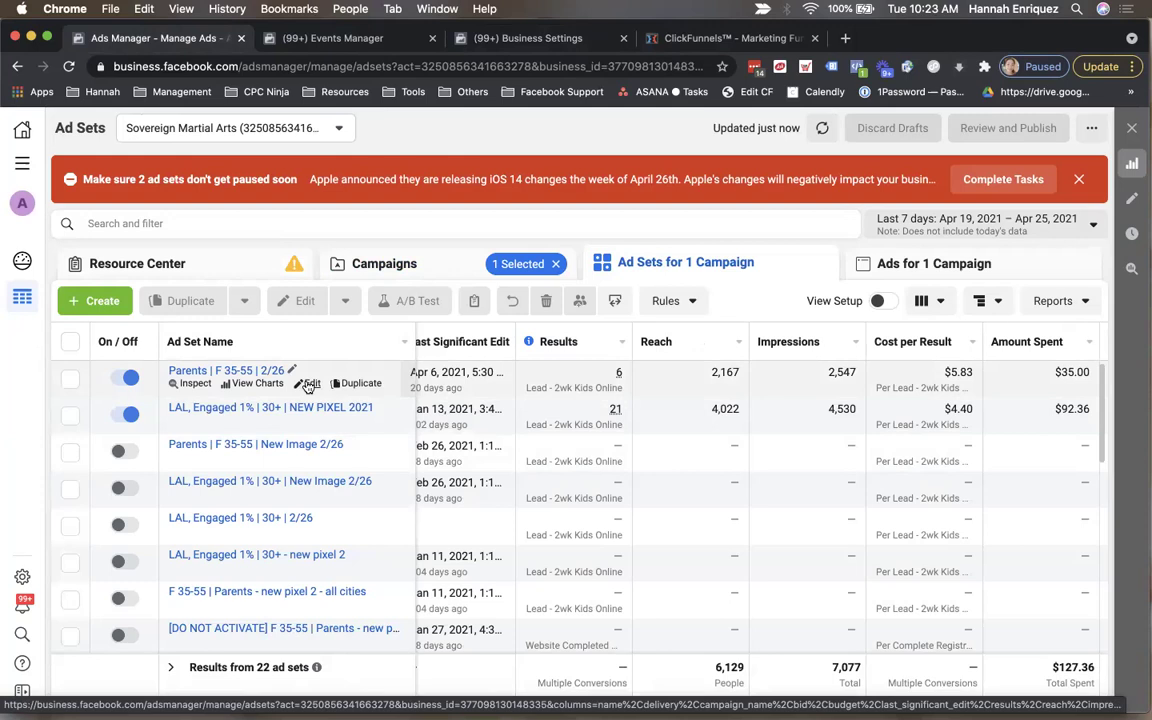
pyautogui.click(309, 385)
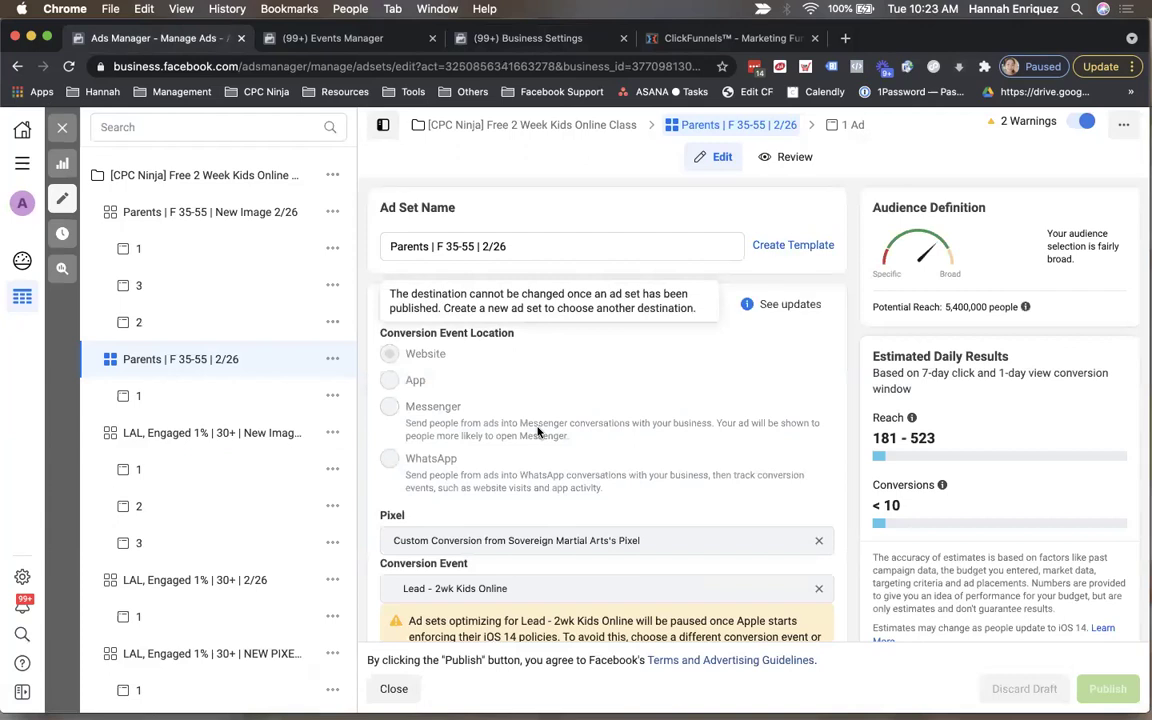
pyautogui.scroll(-2, 538, 432)
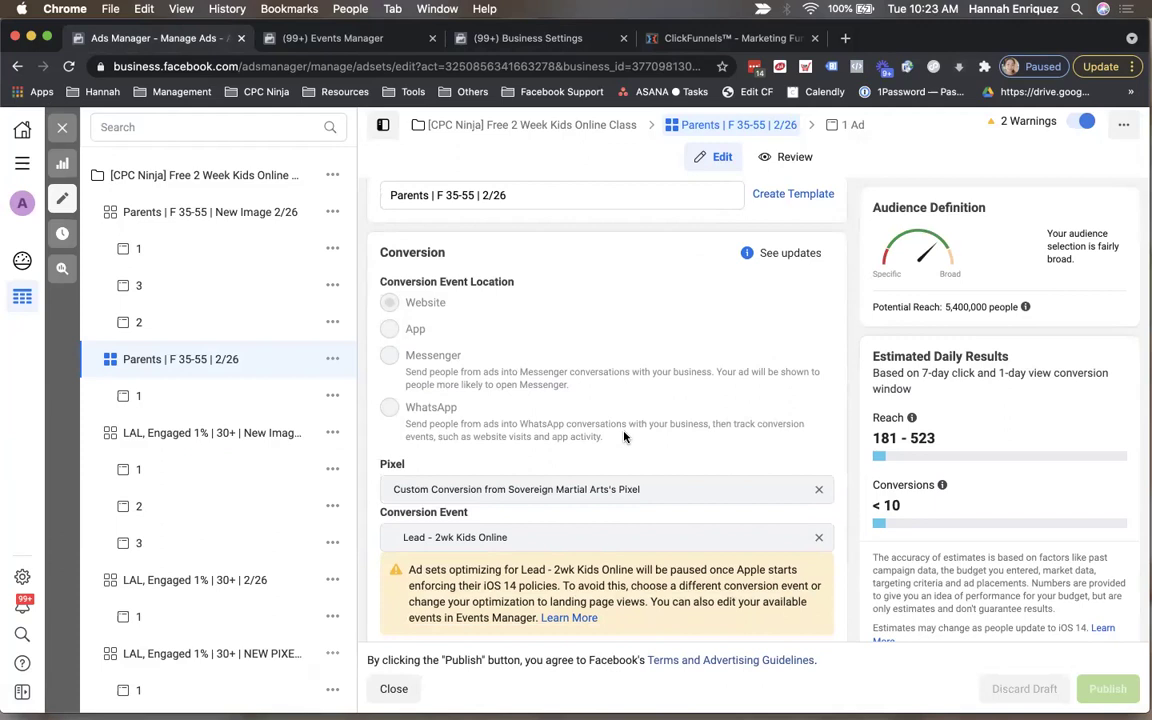
pyautogui.scroll(-1, 624, 436)
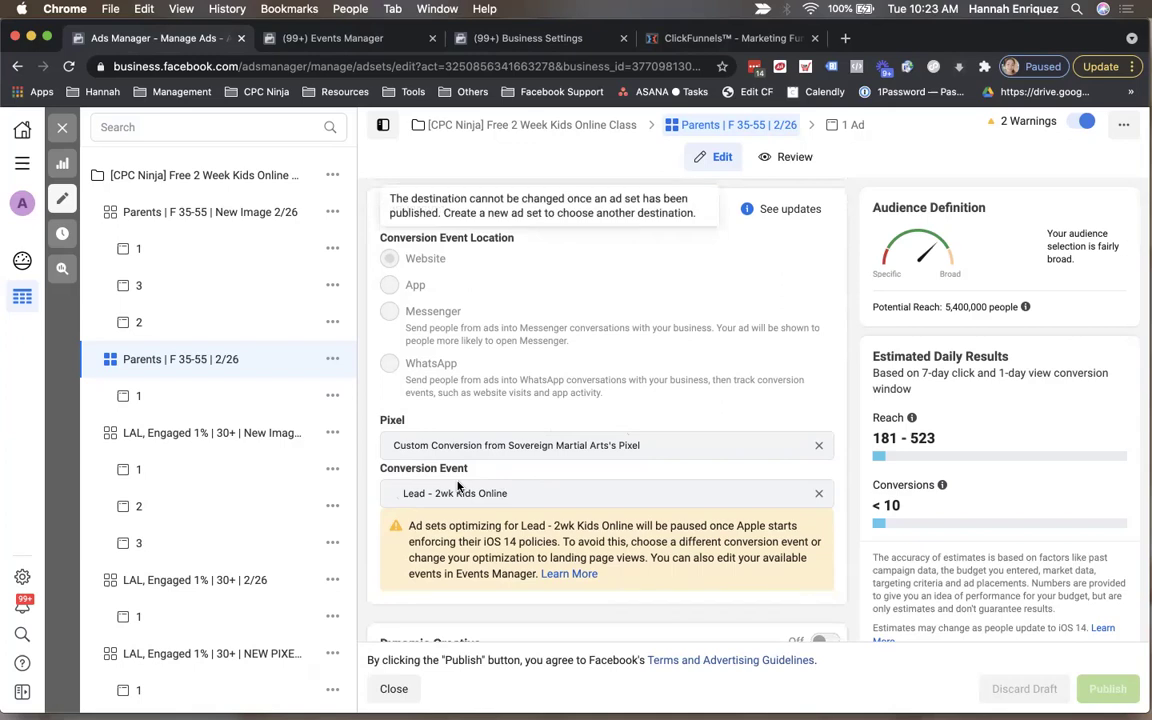
# Switch to Custom Conversions in Events Manager and examine the URL rule of the "Lead - 2wk Kids Online" conversion.
pyautogui.click(367, 42)
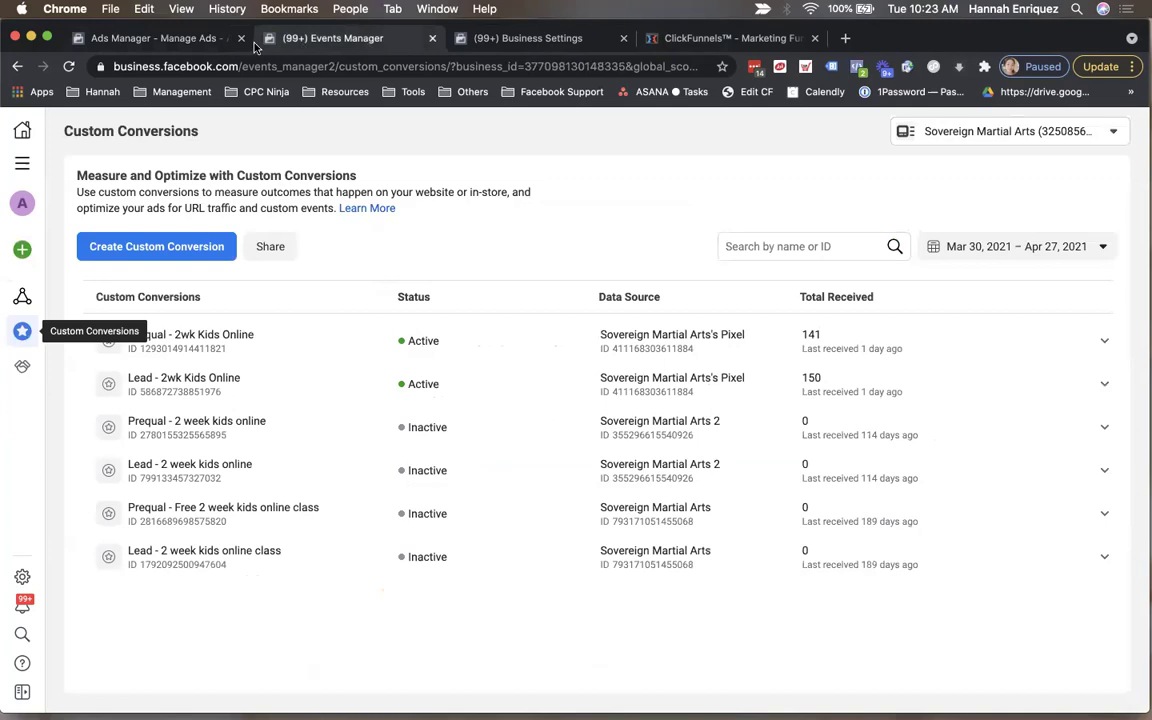
pyautogui.click(167, 40)
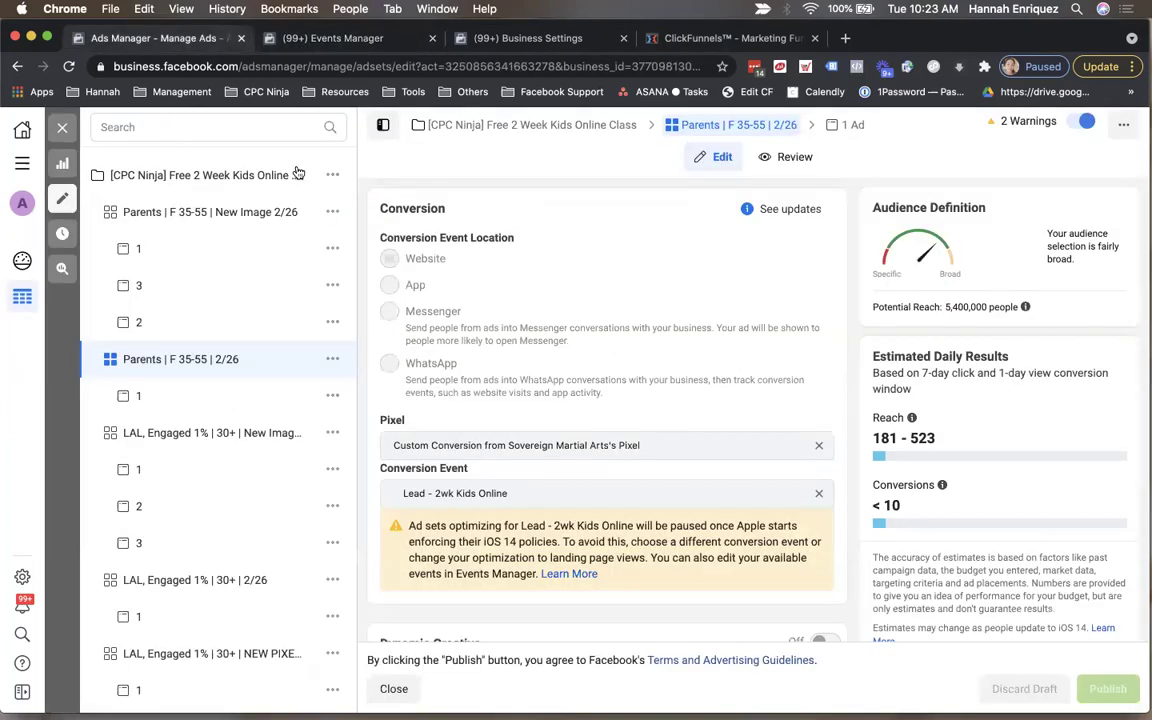
pyautogui.click(31, 161)
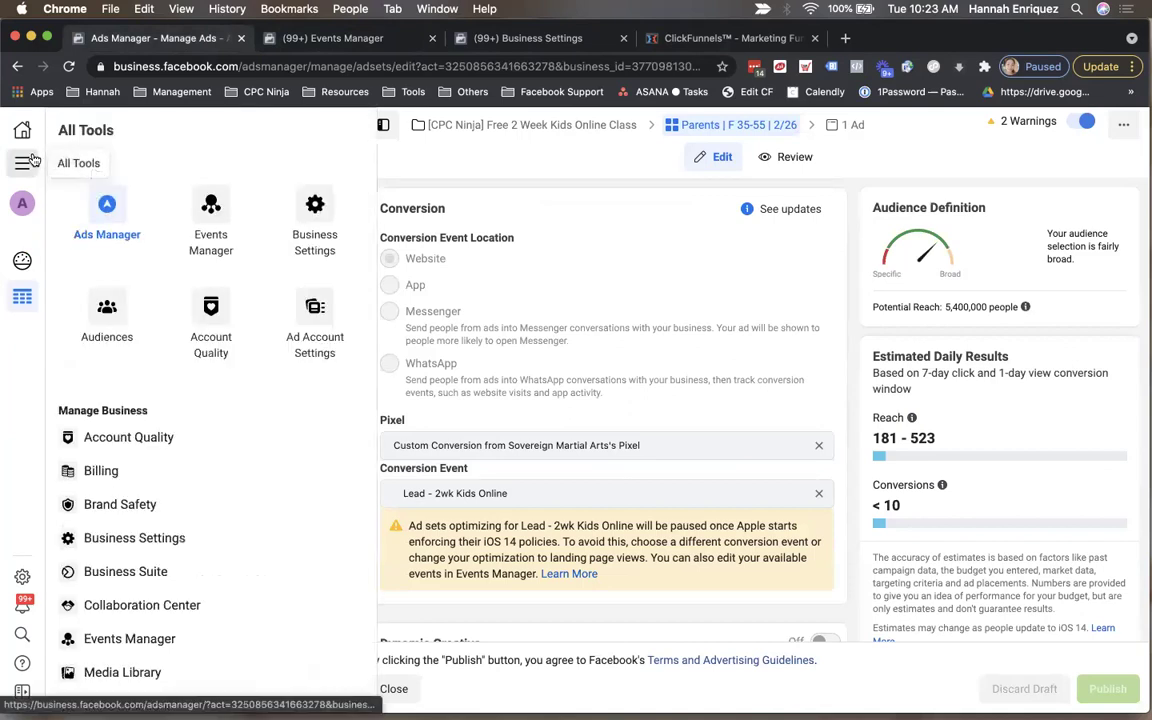
pyautogui.click(245, 184)
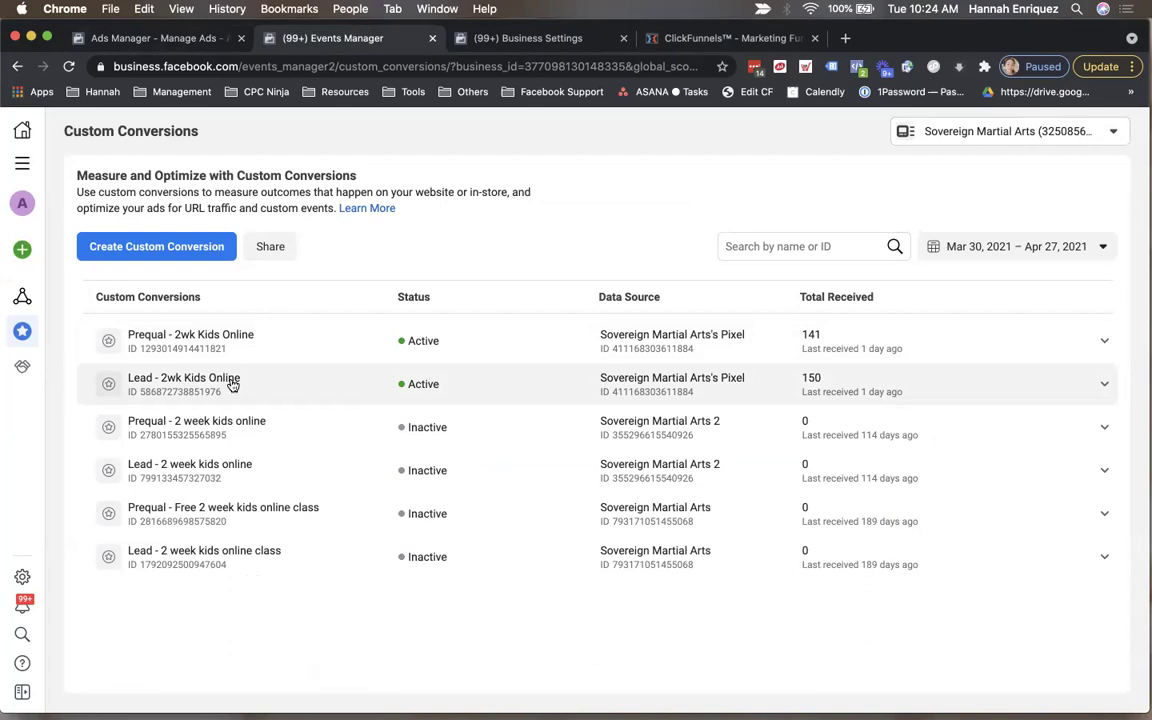
pyautogui.click(232, 386)
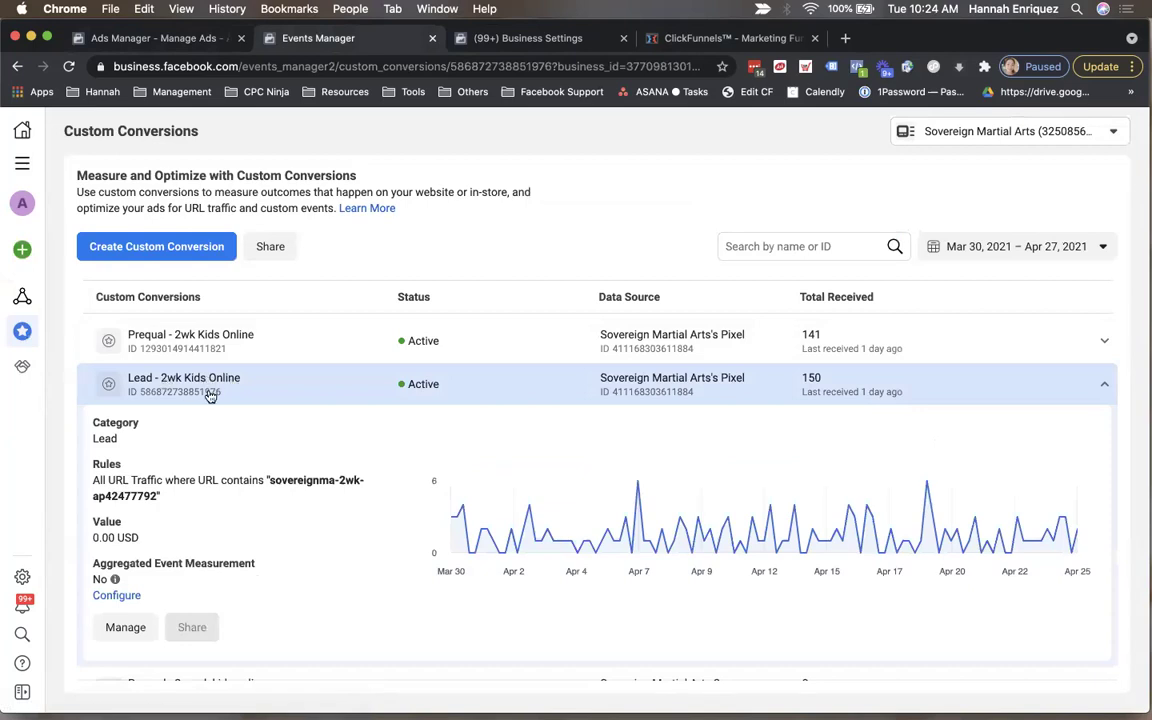
pyautogui.scroll(-1, 206, 393)
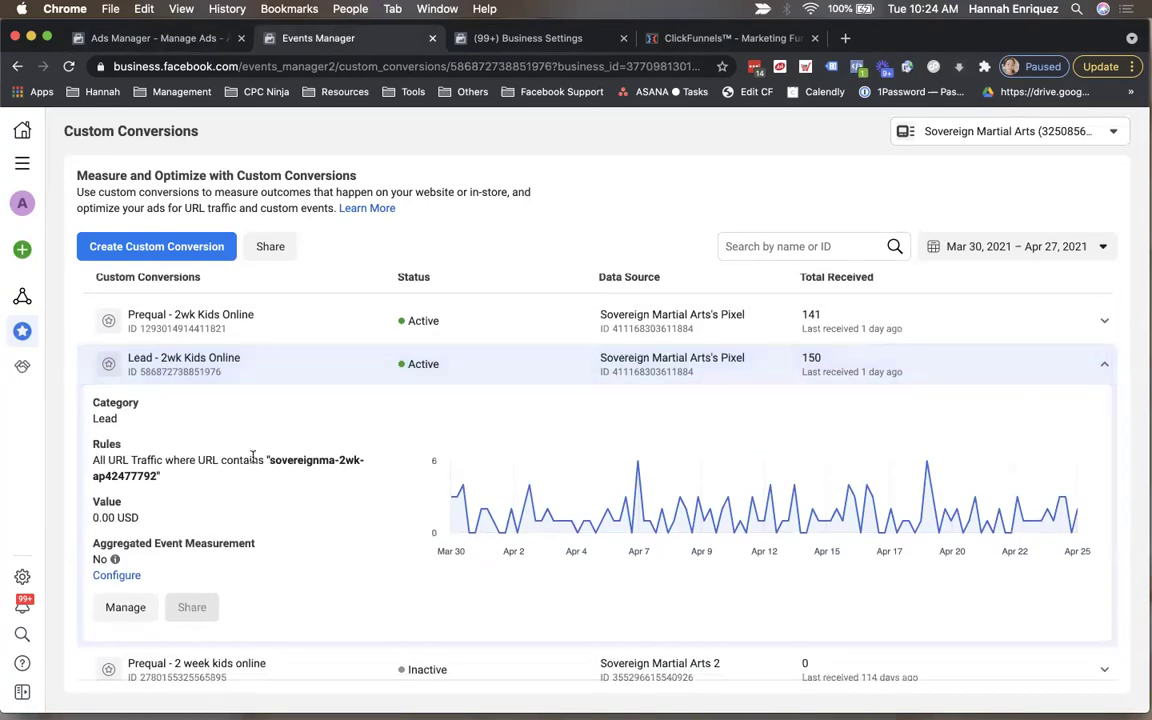
pyautogui.moveTo(270, 460); pyautogui.dragTo(324, 493)
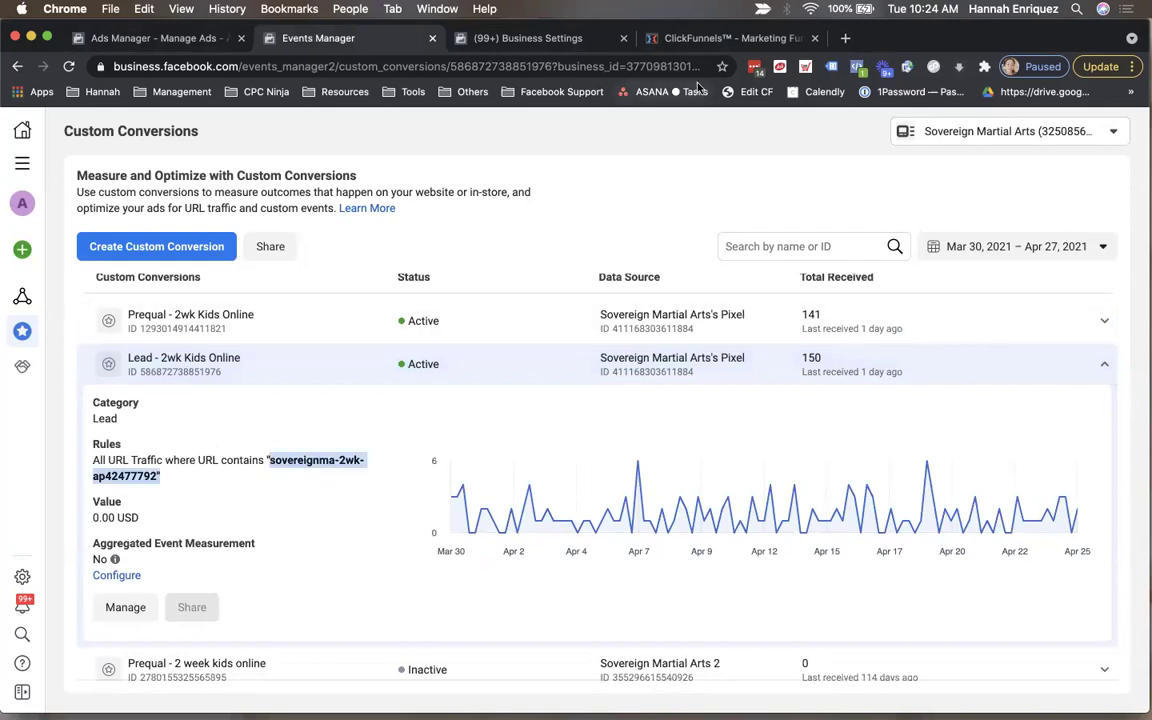
# Switch to ClickFunnels and inspect the URL of the funnel's Application Page step.
pyautogui.click(705, 38)
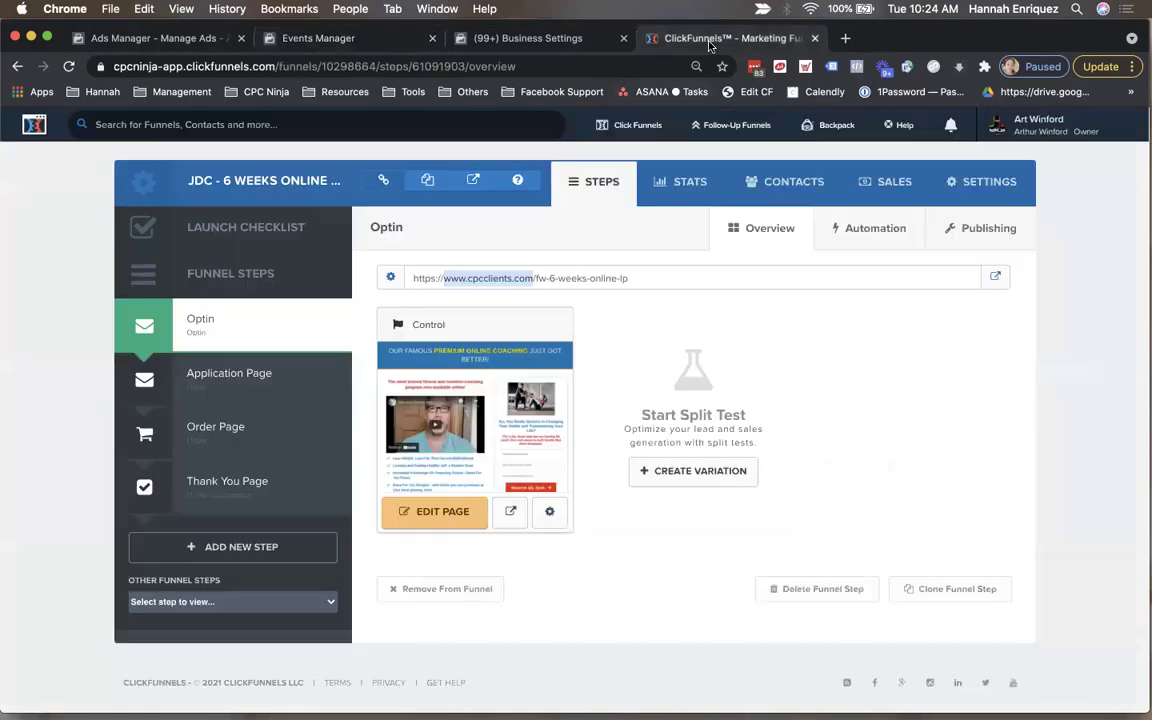
pyautogui.click(231, 376)
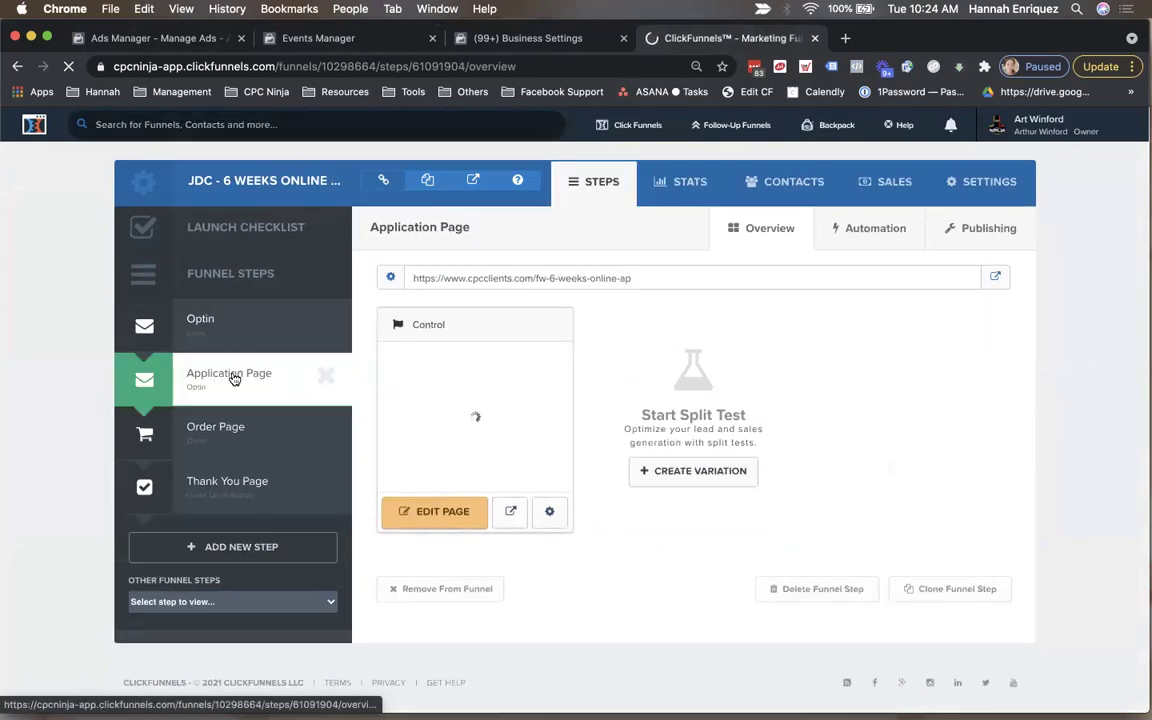
pyautogui.moveTo(640, 278); pyautogui.dragTo(368, 252)
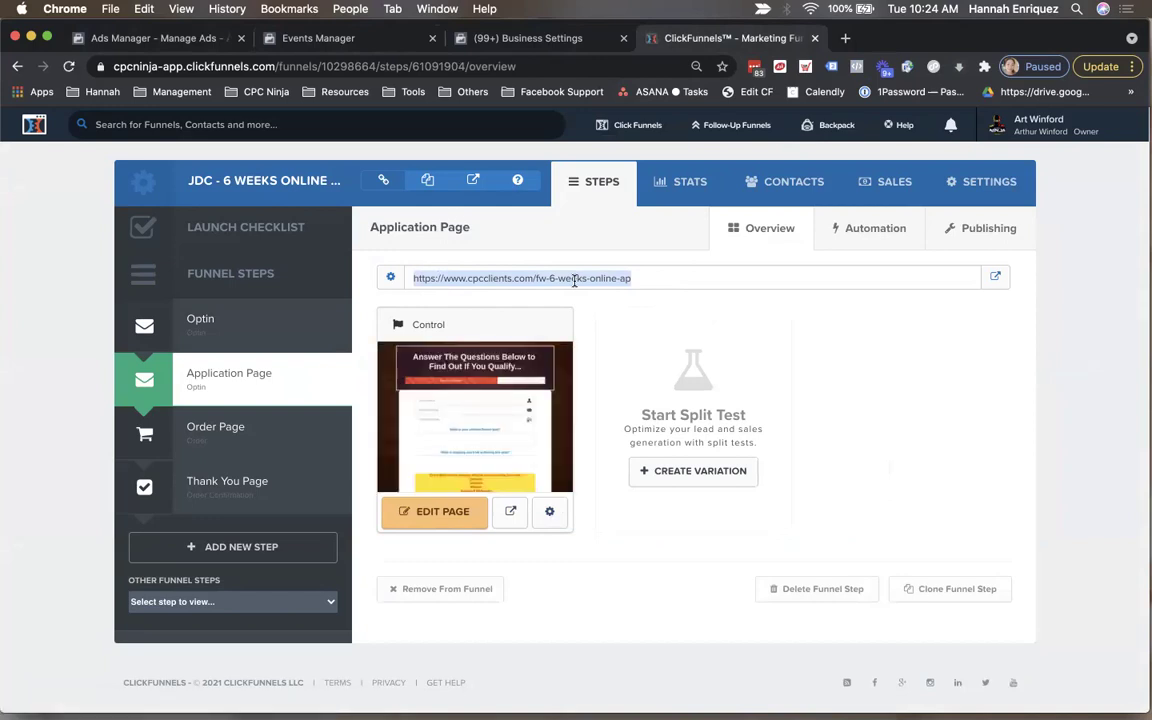
# Return to Events Manager and check the Aggregated Event Measurement status of the "Lead - 2wk Kids Online" conversion.
pyautogui.click(376, 38)
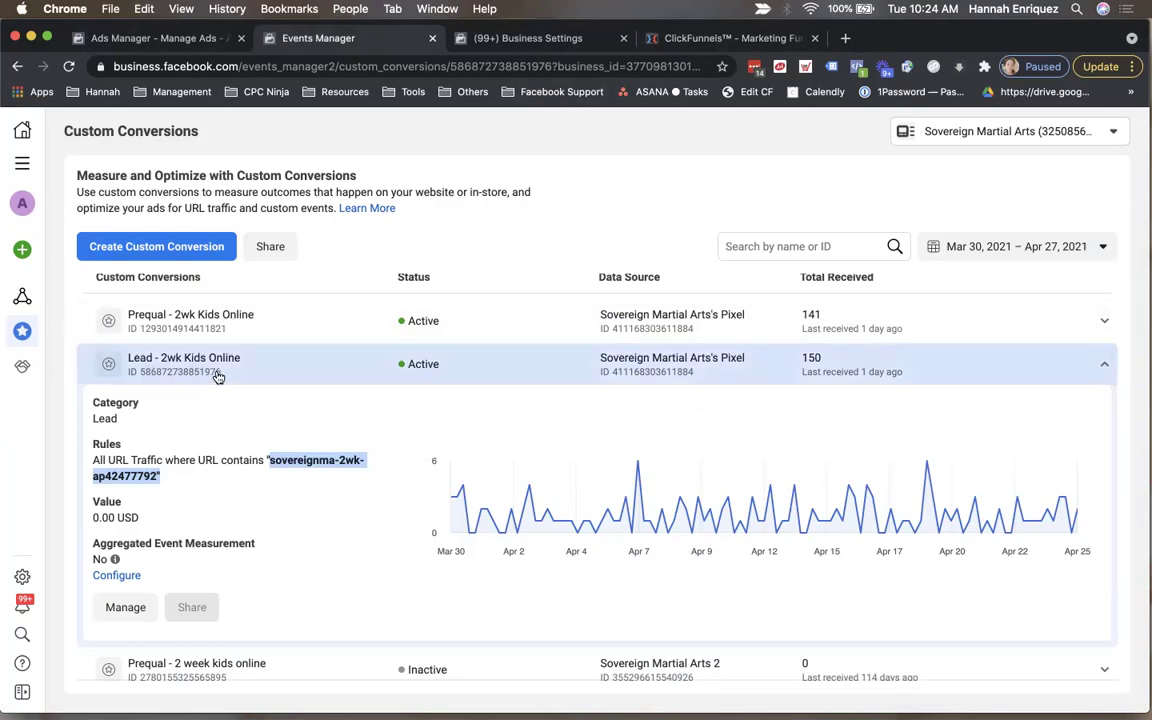
pyautogui.scroll(-1, 210, 410)
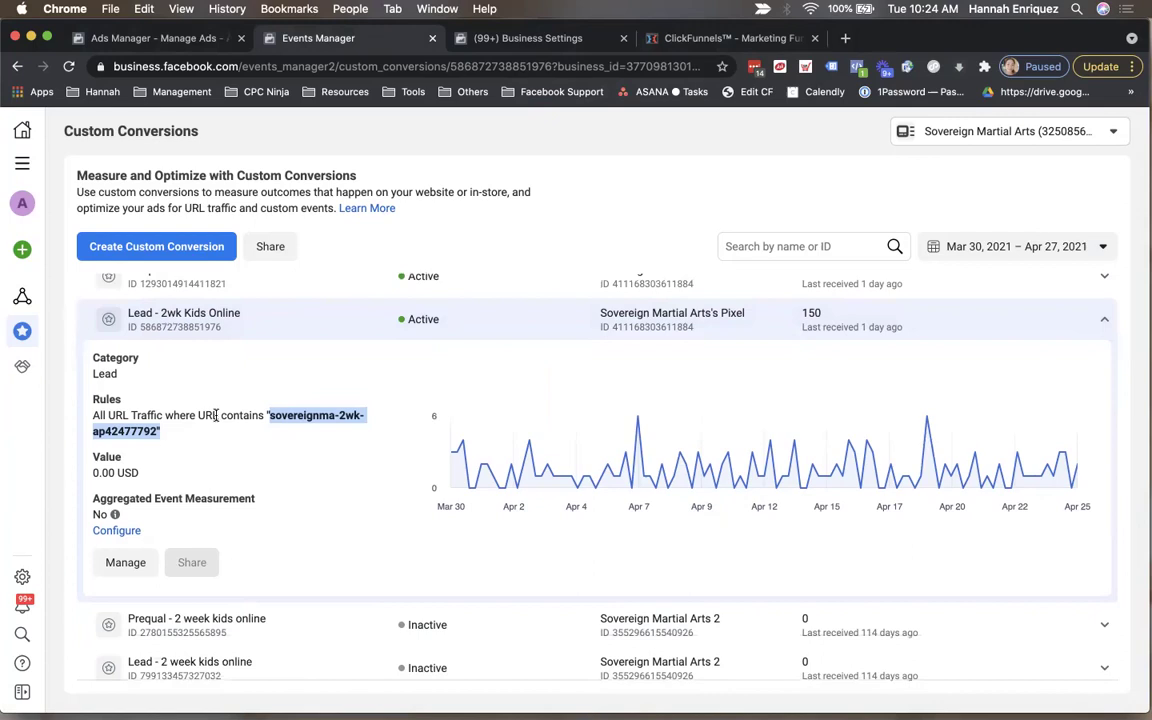
pyautogui.click(99, 514)
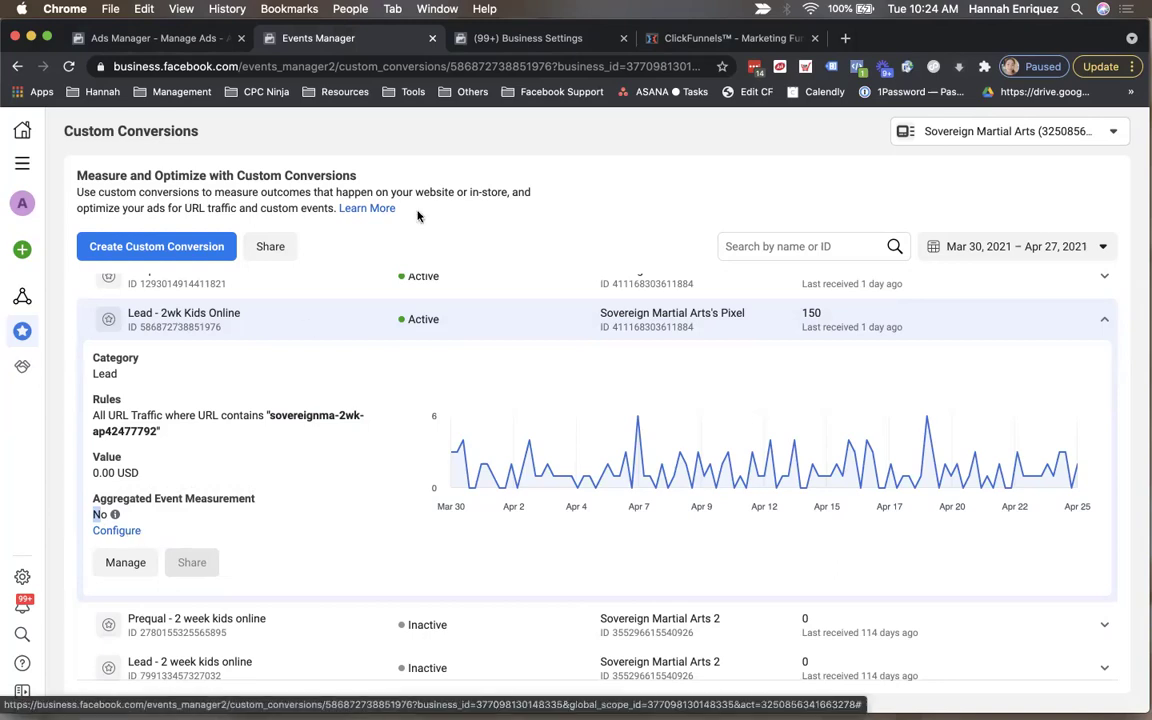
# Switch to Business Settings and open the Pixels page under the business's data sources.
pyautogui.click(541, 42)
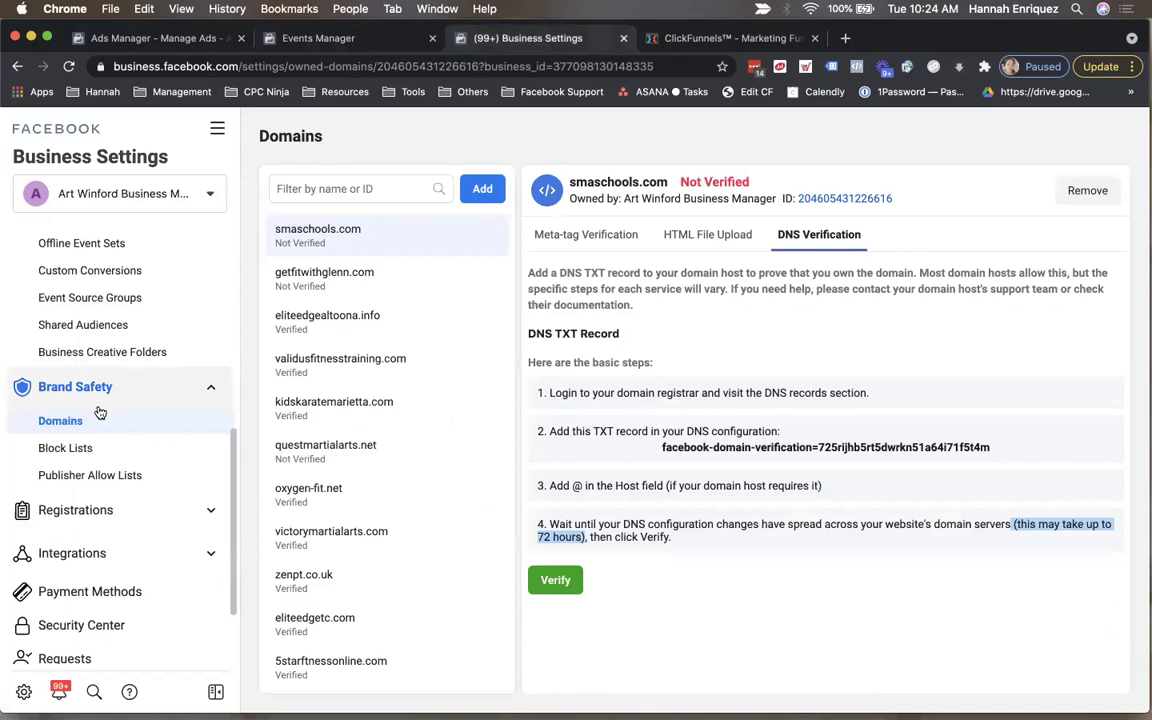
pyautogui.scroll(4, 100, 413)
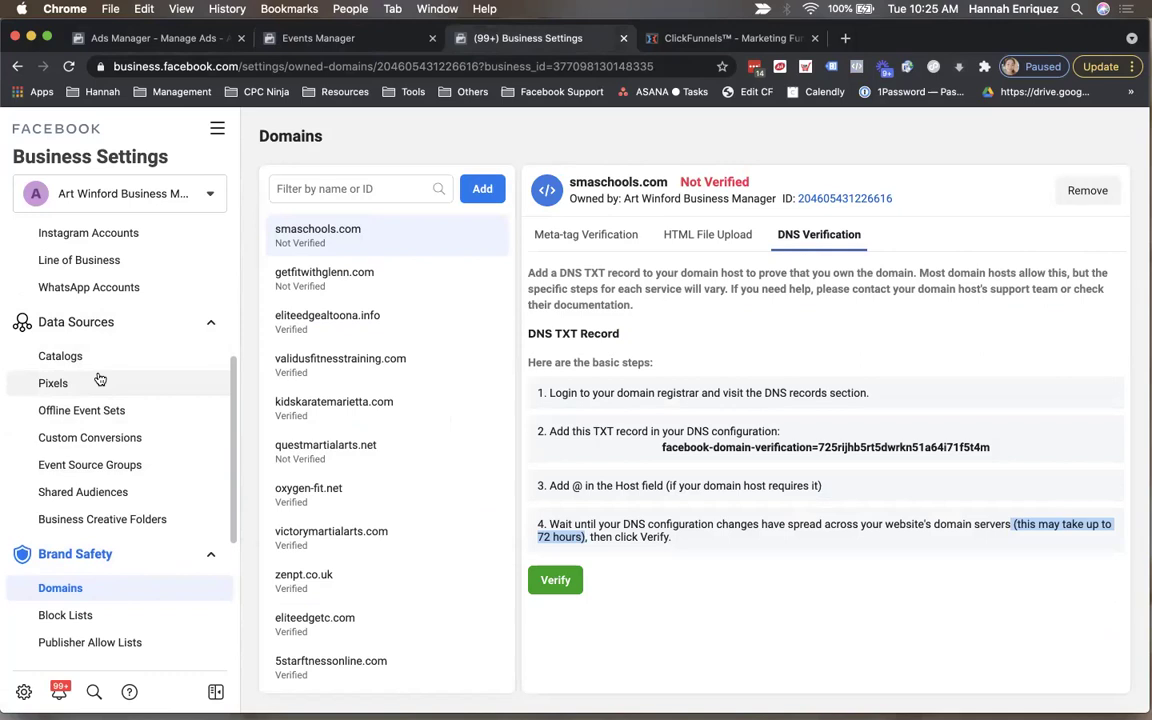
pyautogui.click(60, 383)
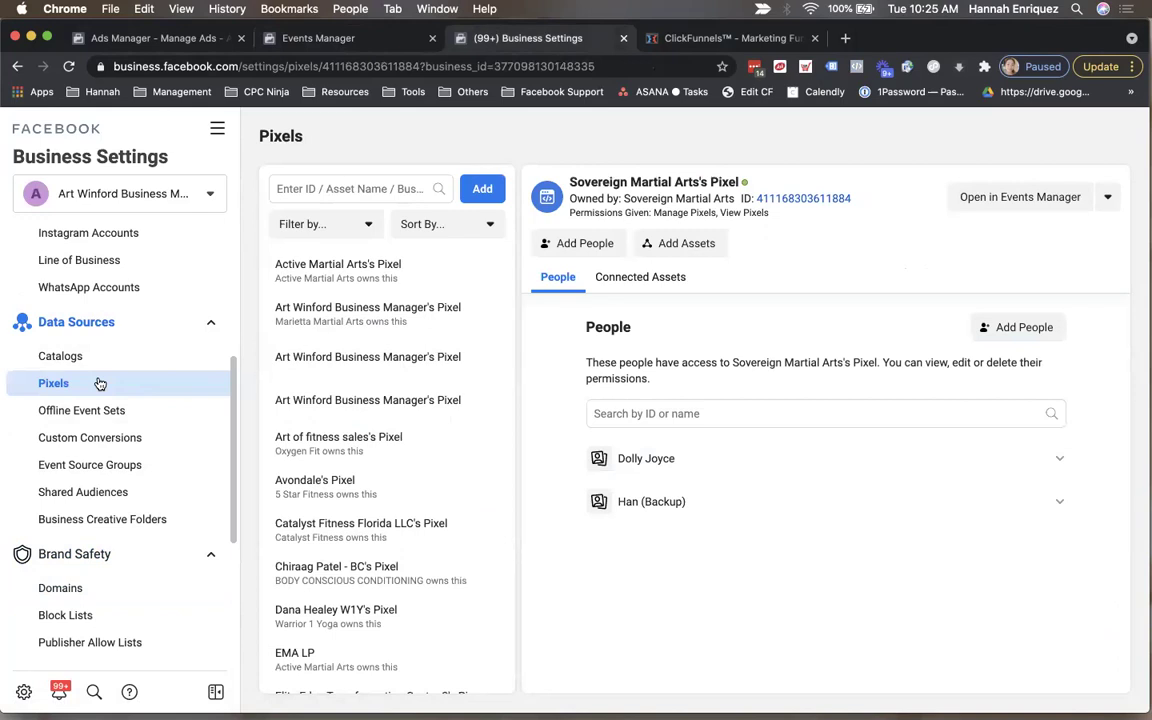
pyautogui.click(483, 189)
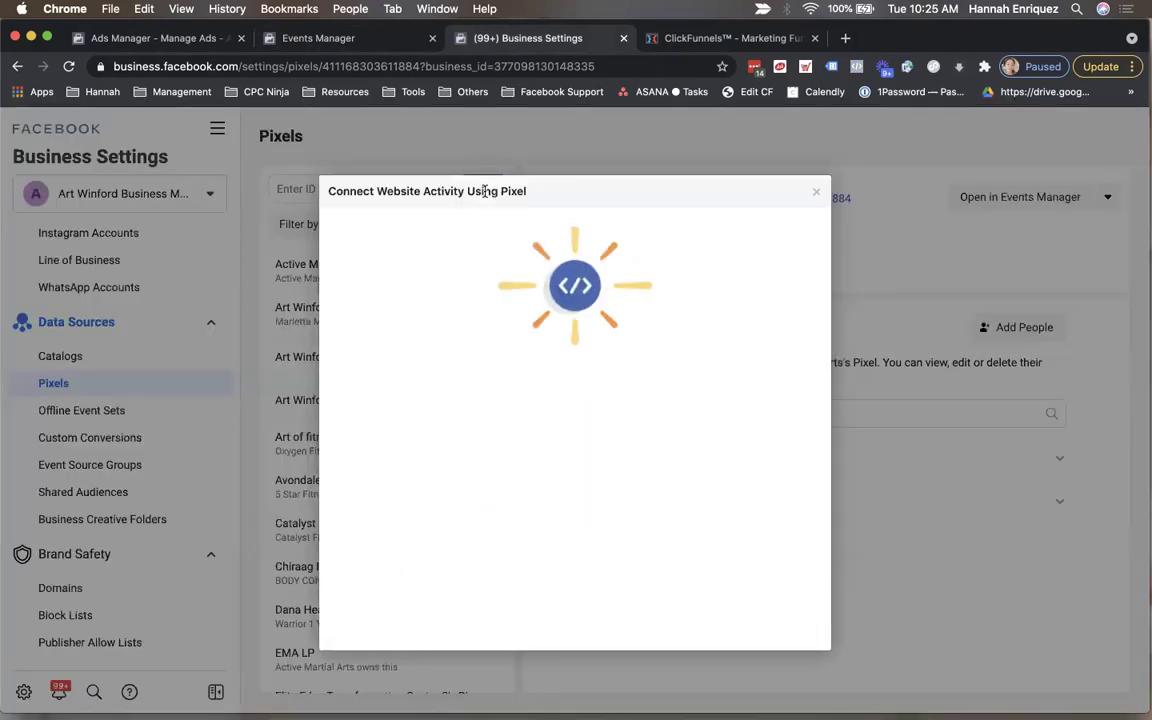
pyautogui.click(814, 192)
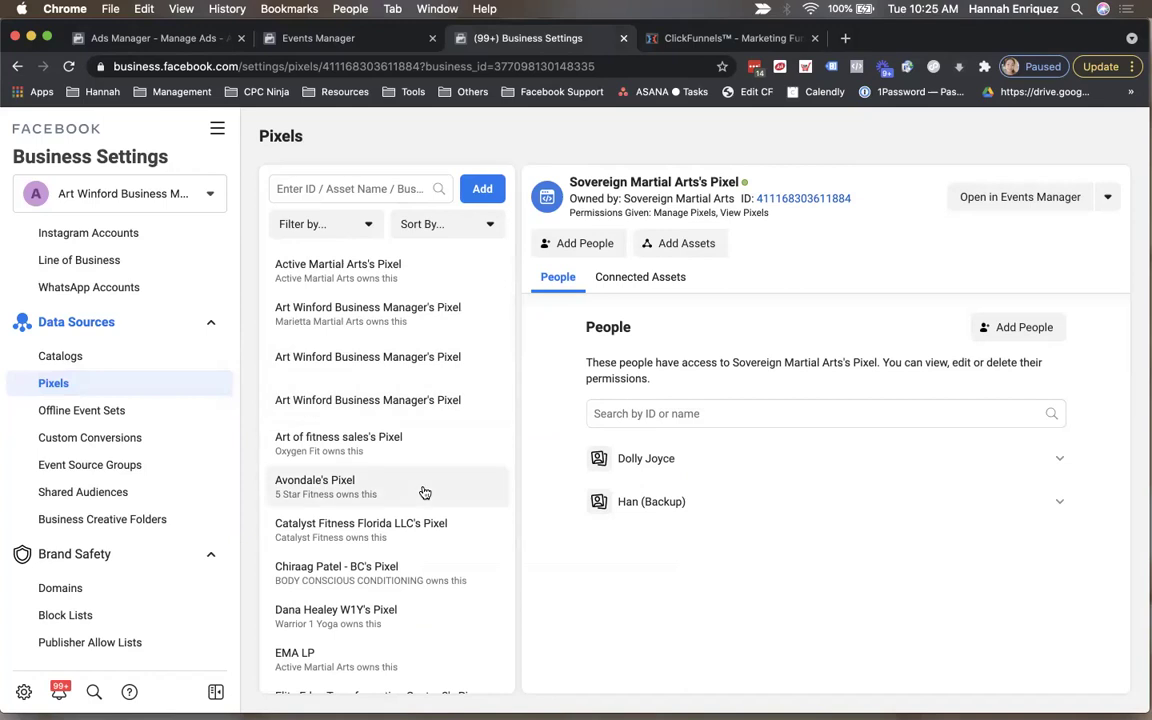
pyautogui.scroll(-15, 436, 524)
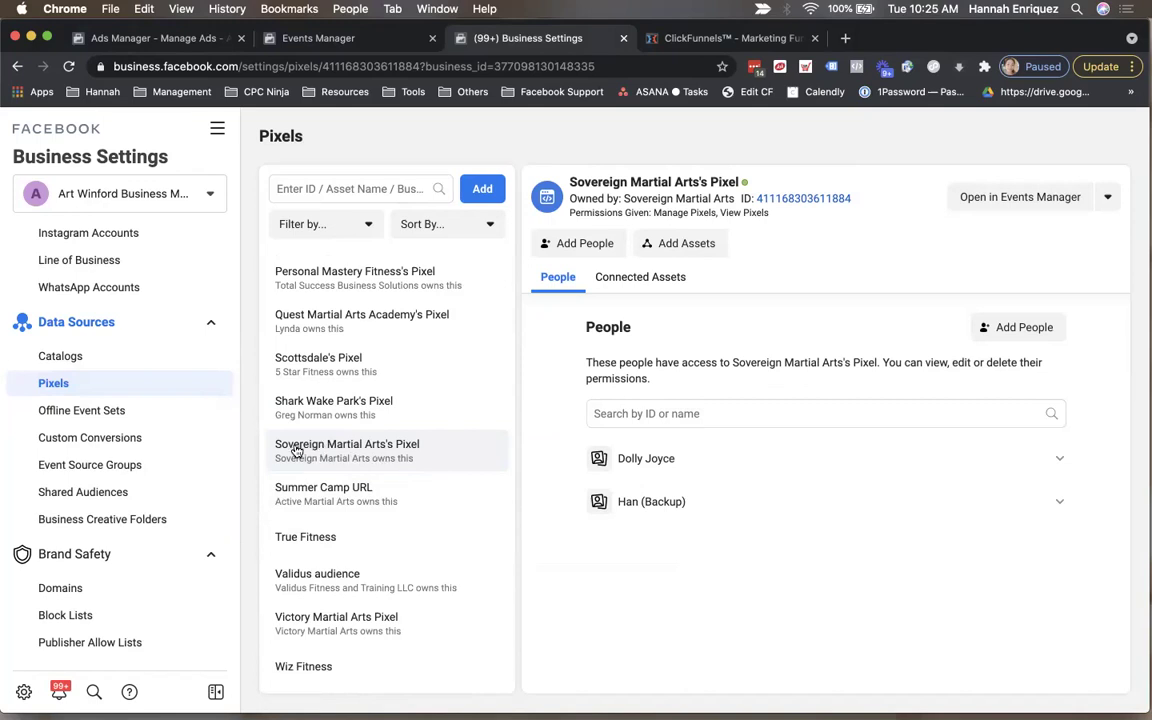
# Open Custom Conversions under the business's data sources and begin adding an existing custom conversion by its ID.
pyautogui.click(81, 441)
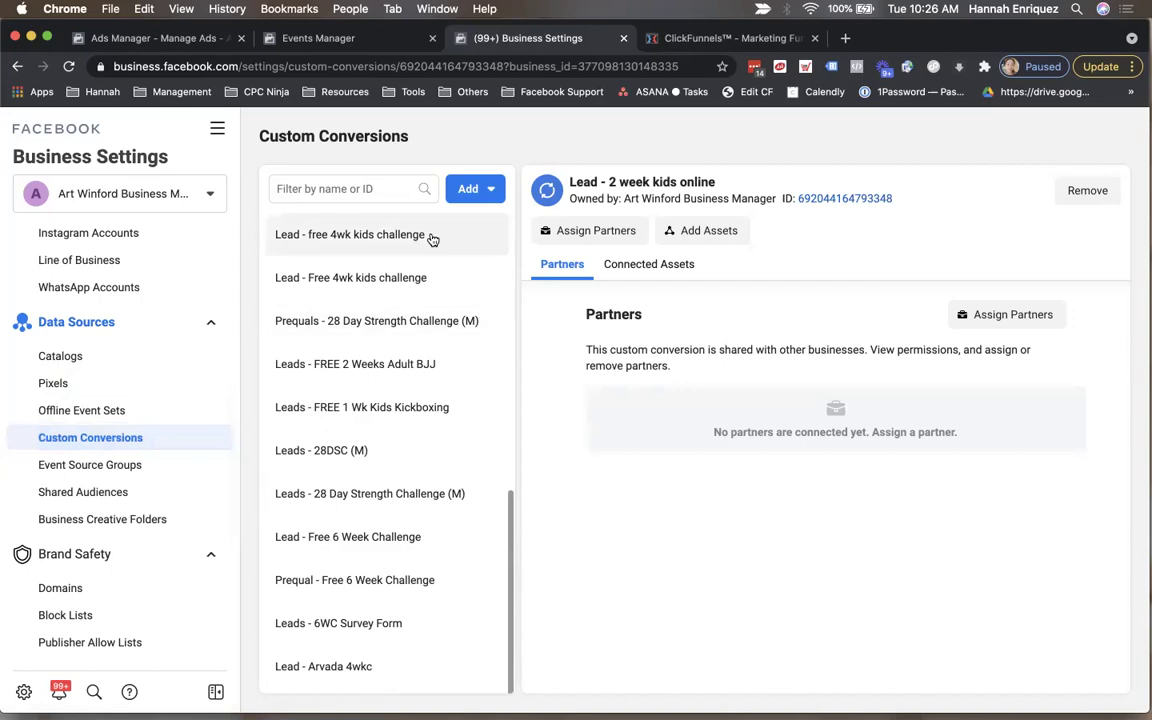
pyautogui.click(482, 199)
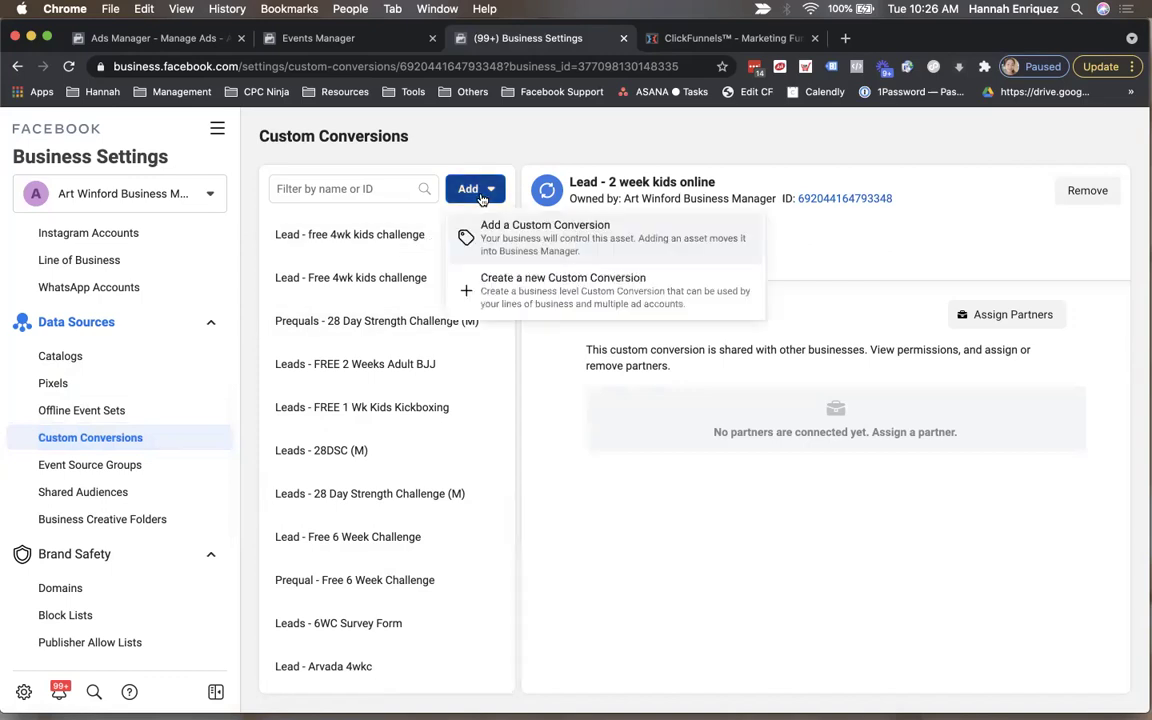
pyautogui.click(503, 241)
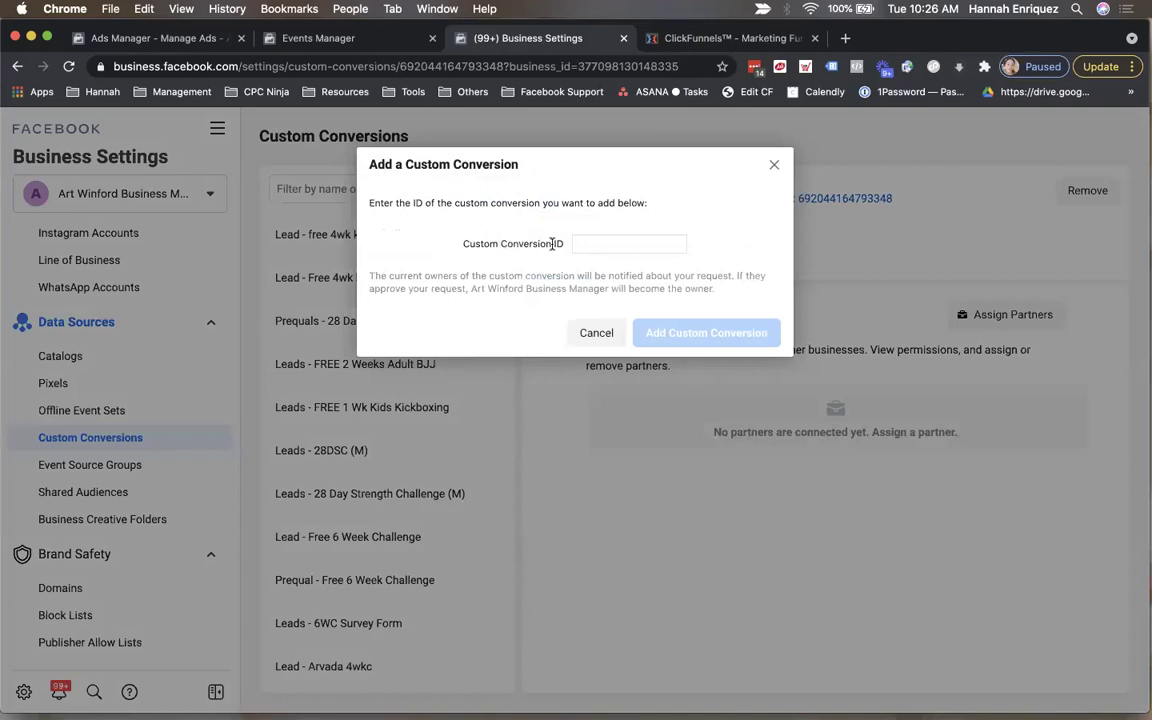
pyautogui.click(577, 244)
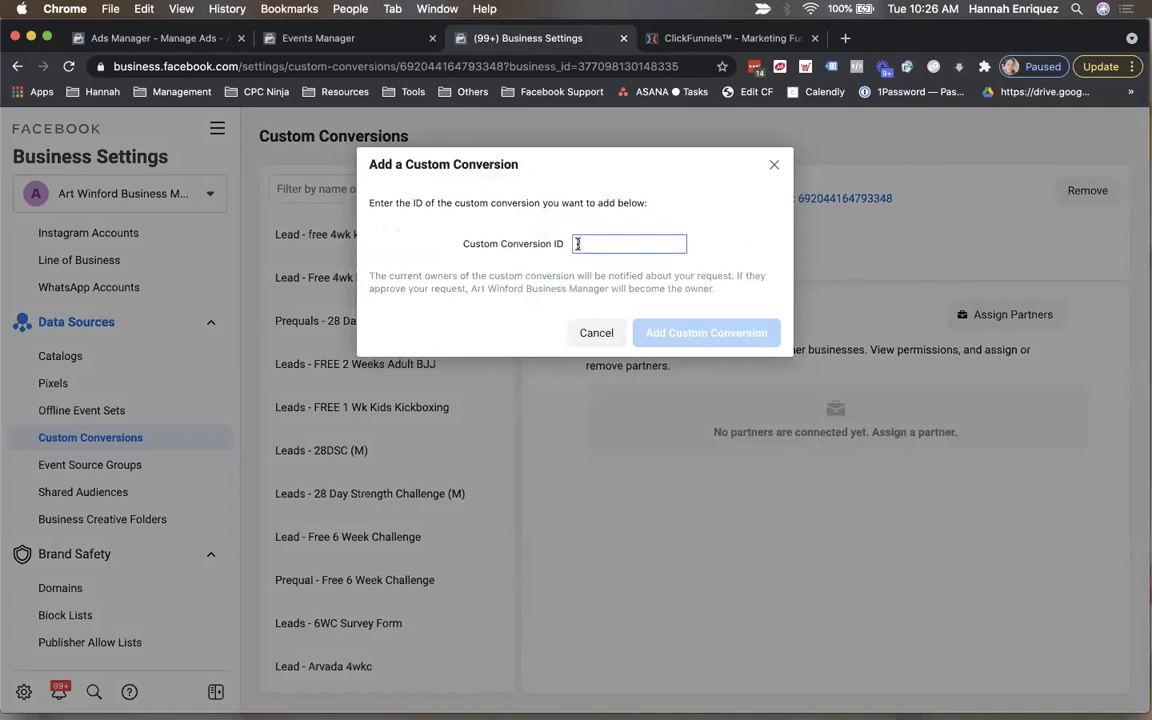
# Switch to Events Manager and copy the ID of the "Lead - 2wk Kids Online" custom conversion.
pyautogui.click(379, 42)
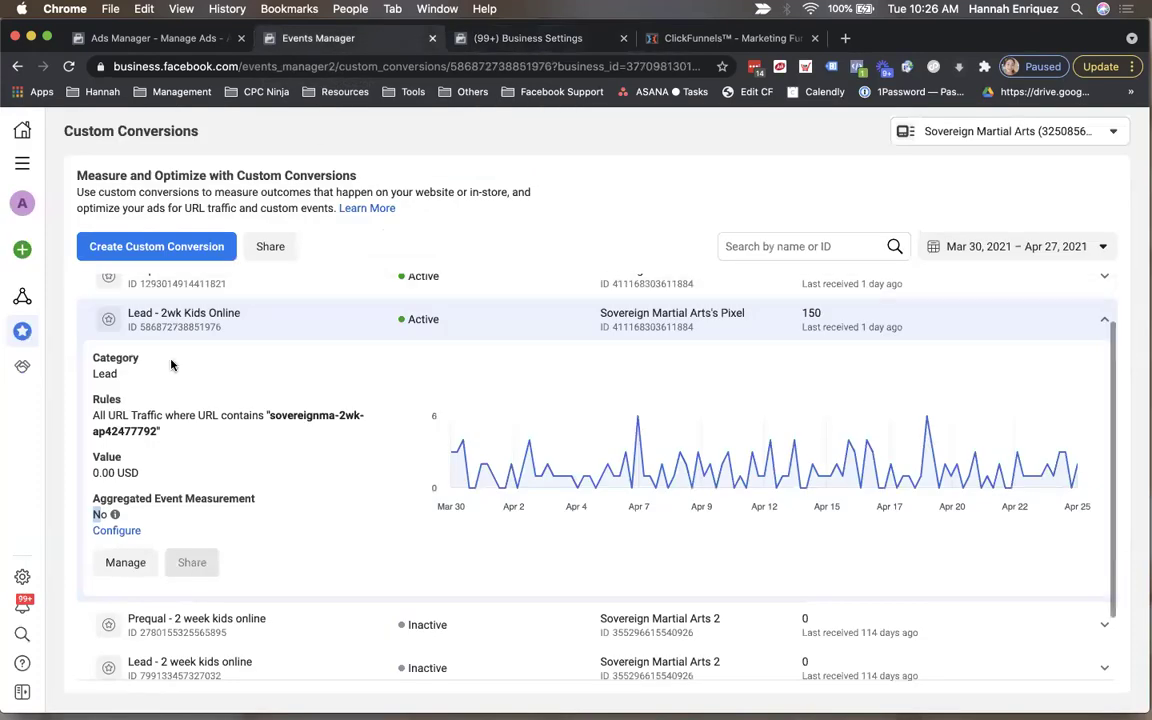
pyautogui.moveTo(230, 334); pyautogui.dragTo(143, 333)
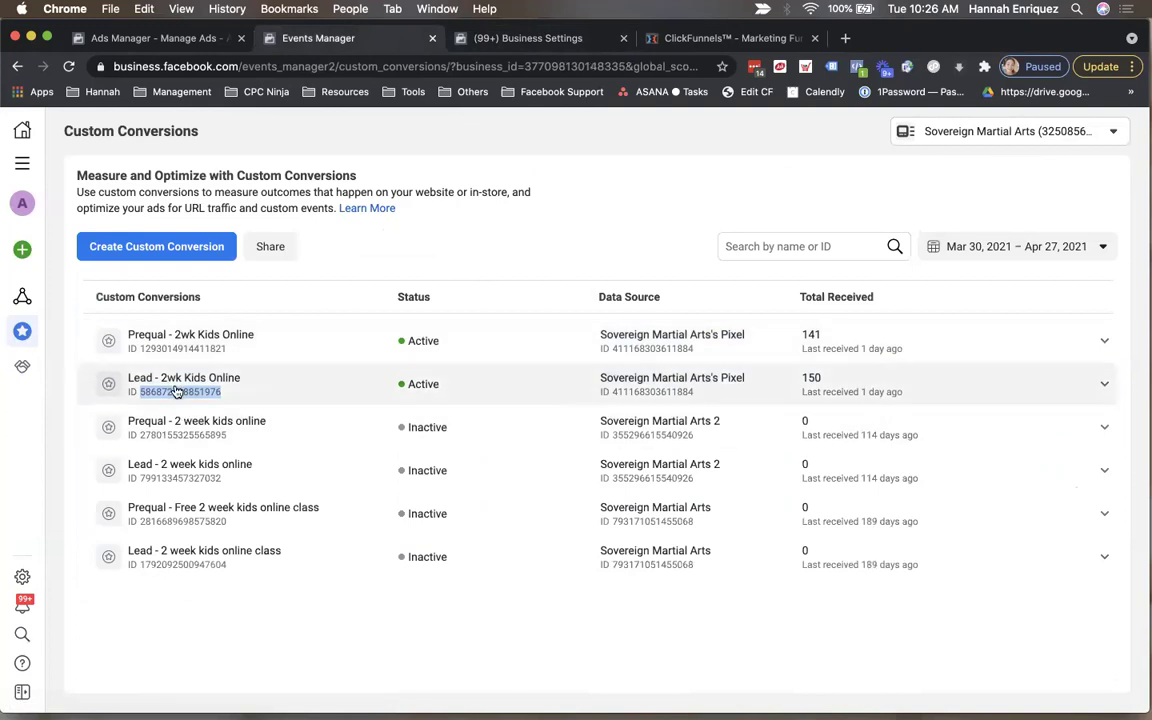
pyautogui.rightClick(176, 395)
pyautogui.click(192, 419)
# Return to Business Settings and add the custom conversion to the business using the copied ID.
pyautogui.click(548, 40)
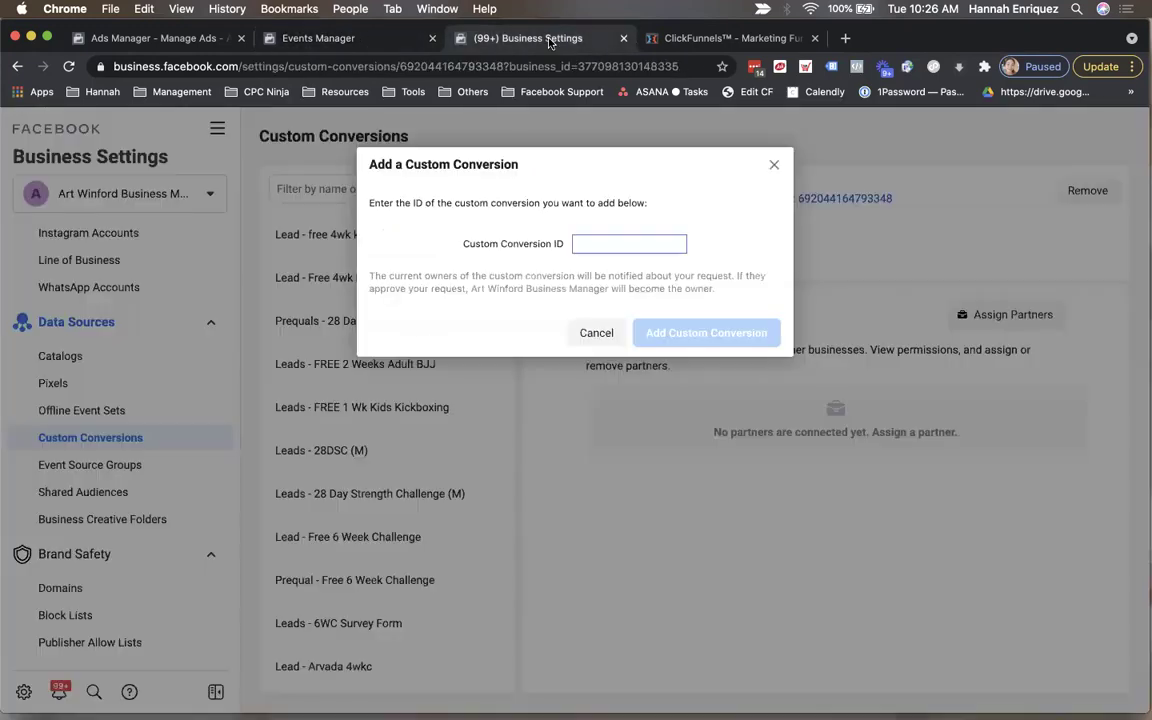
pyautogui.click(591, 240)
pyautogui.press('super+v')
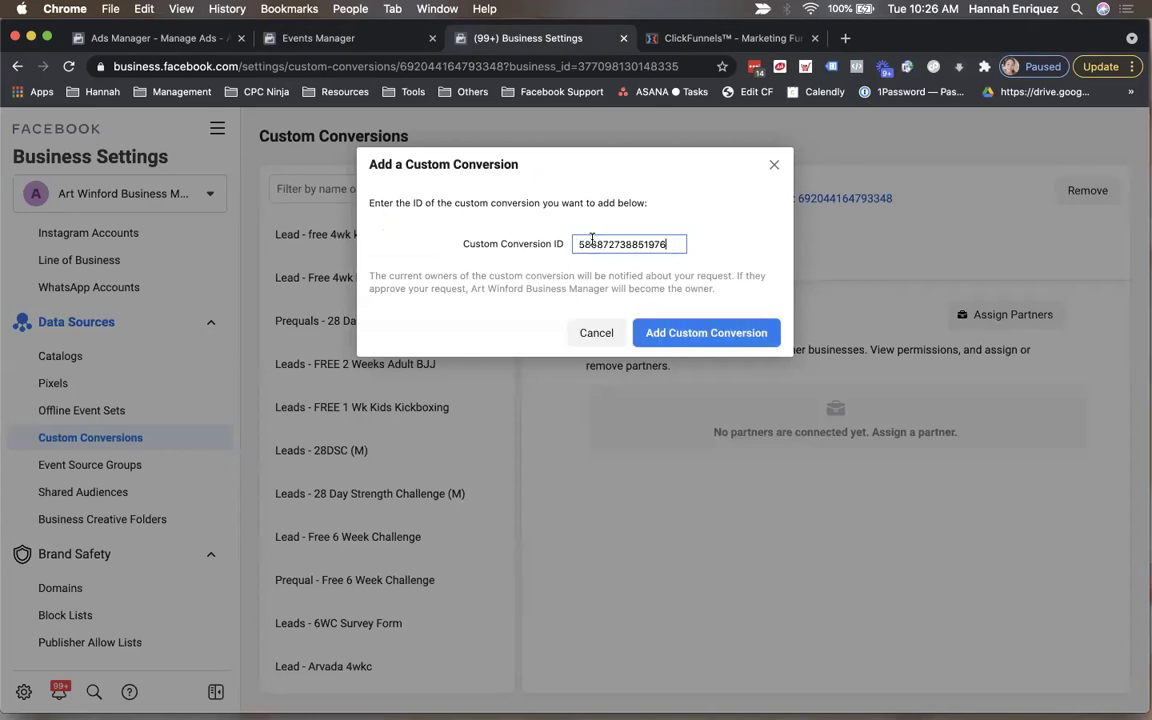
pyautogui.click(658, 332)
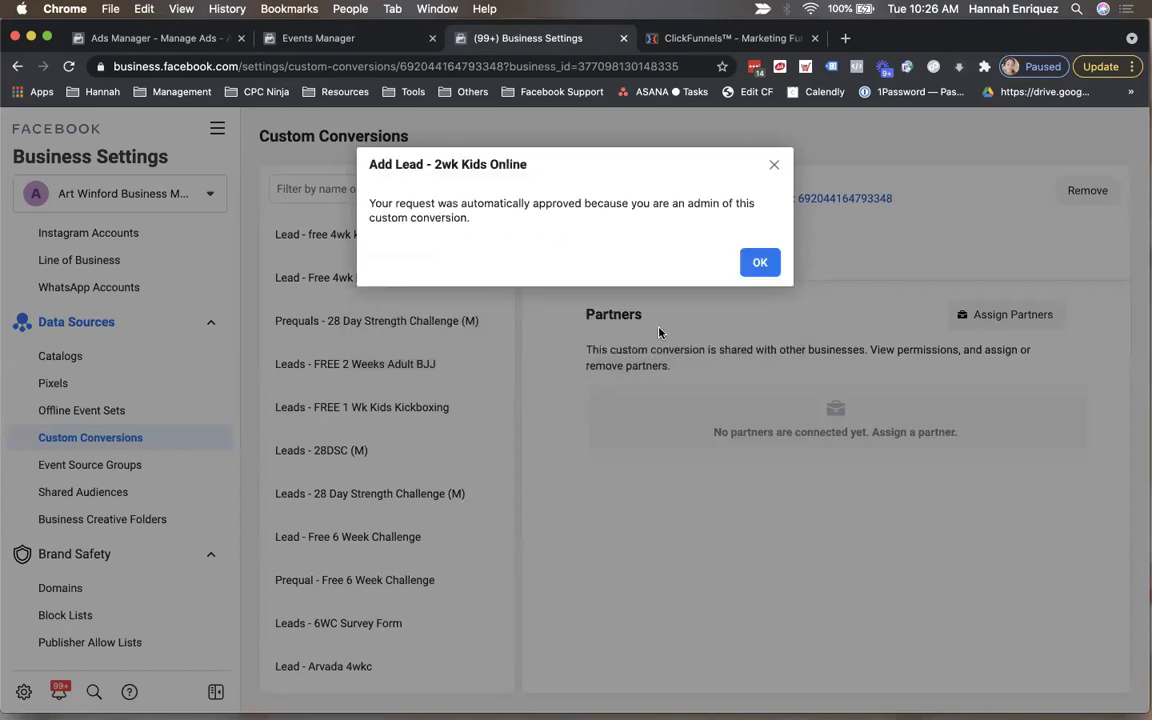
pyautogui.click(760, 262)
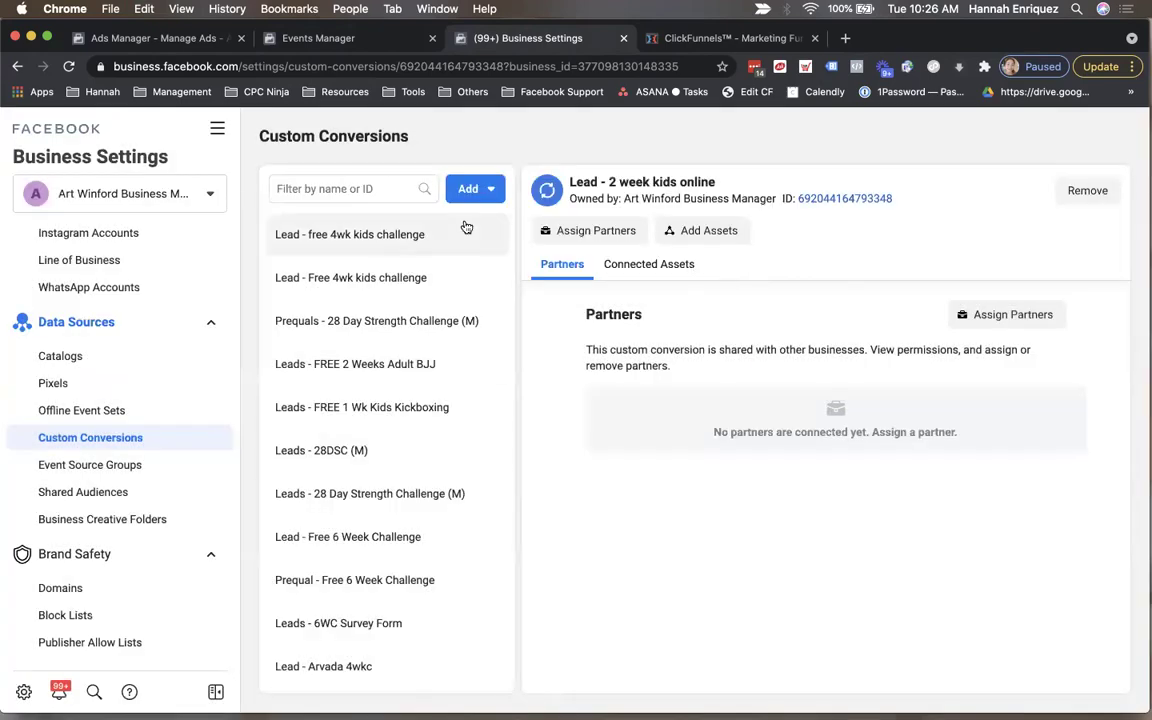
# Reload the Custom Conversions page and open the "Lead - 2wk Kids Online" conversion from the list.
pyautogui.click(452, 66)
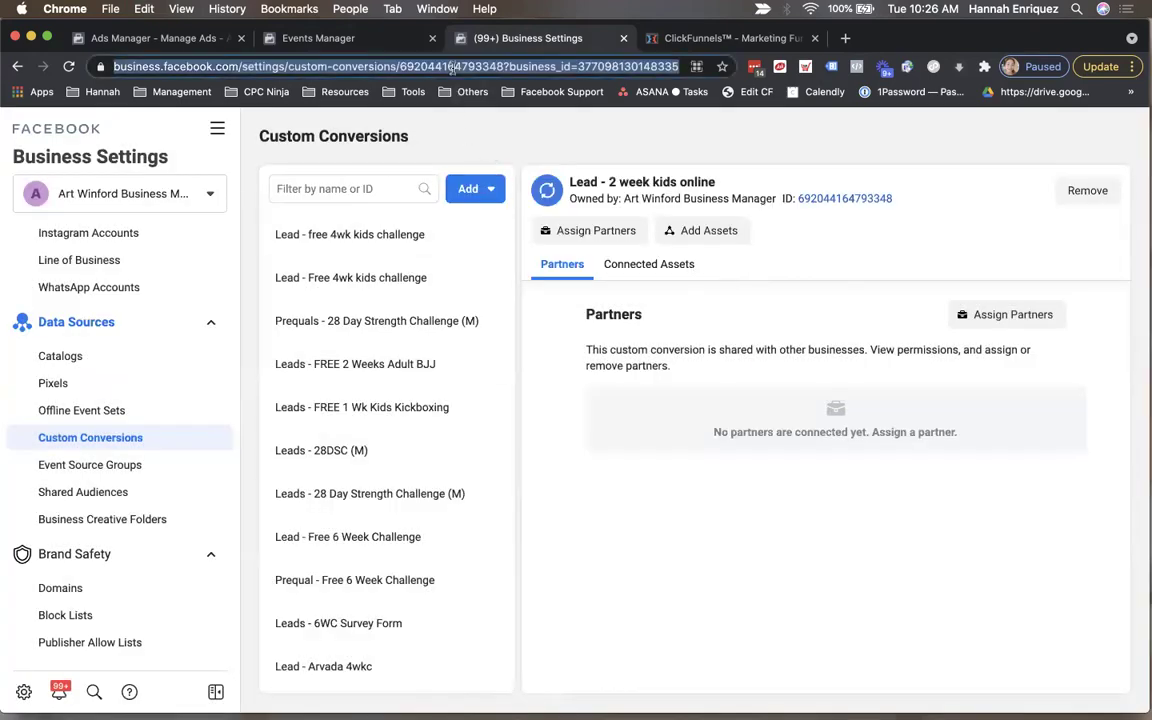
pyautogui.press('Return')
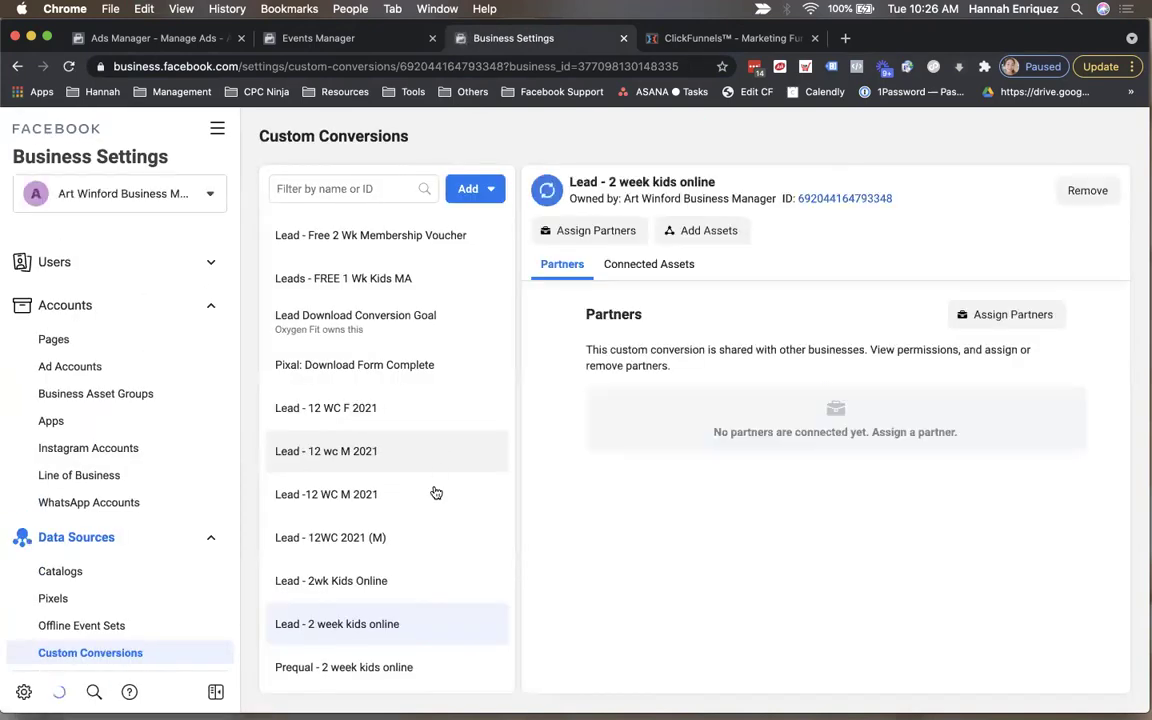
pyautogui.scroll(-1, 436, 493)
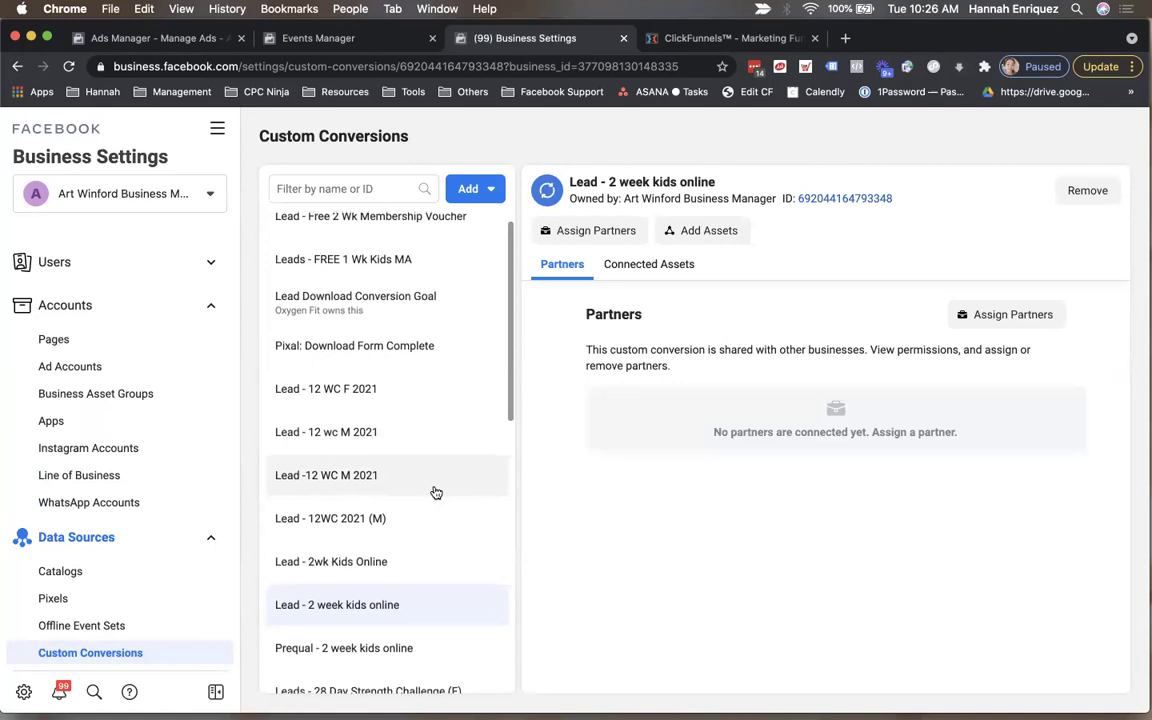
pyautogui.scroll(-5, 436, 493)
pyautogui.scroll(3, 436, 493)
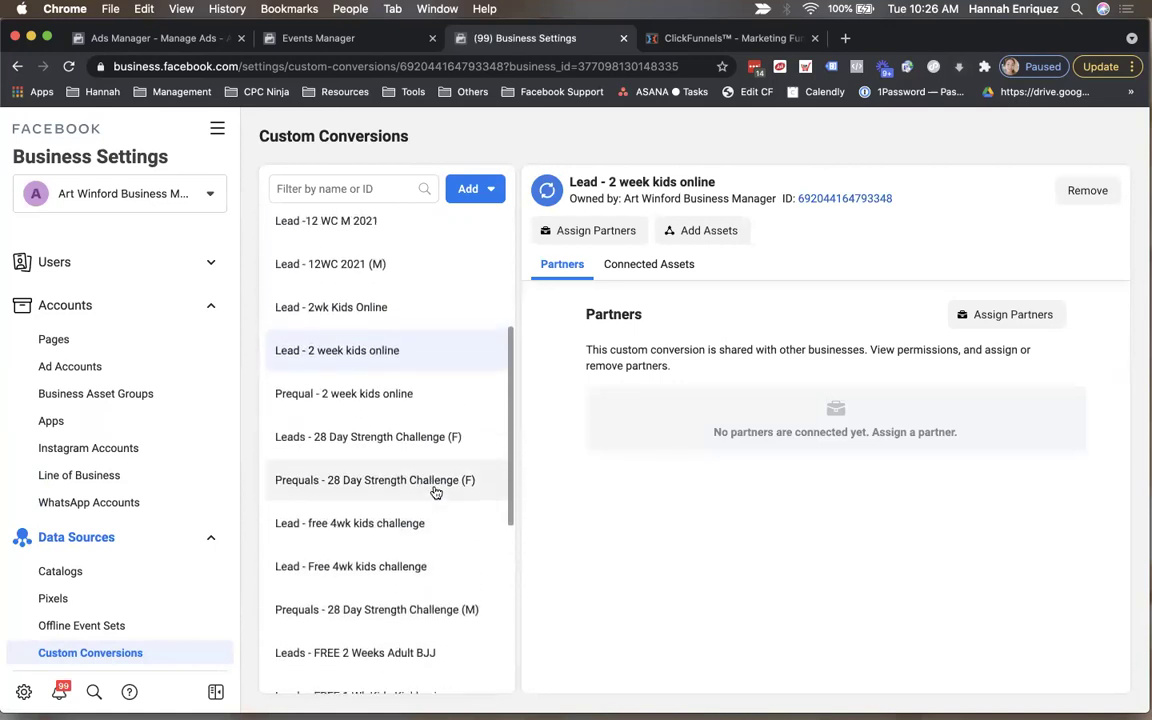
pyautogui.scroll(1, 436, 493)
pyautogui.click(335, 342)
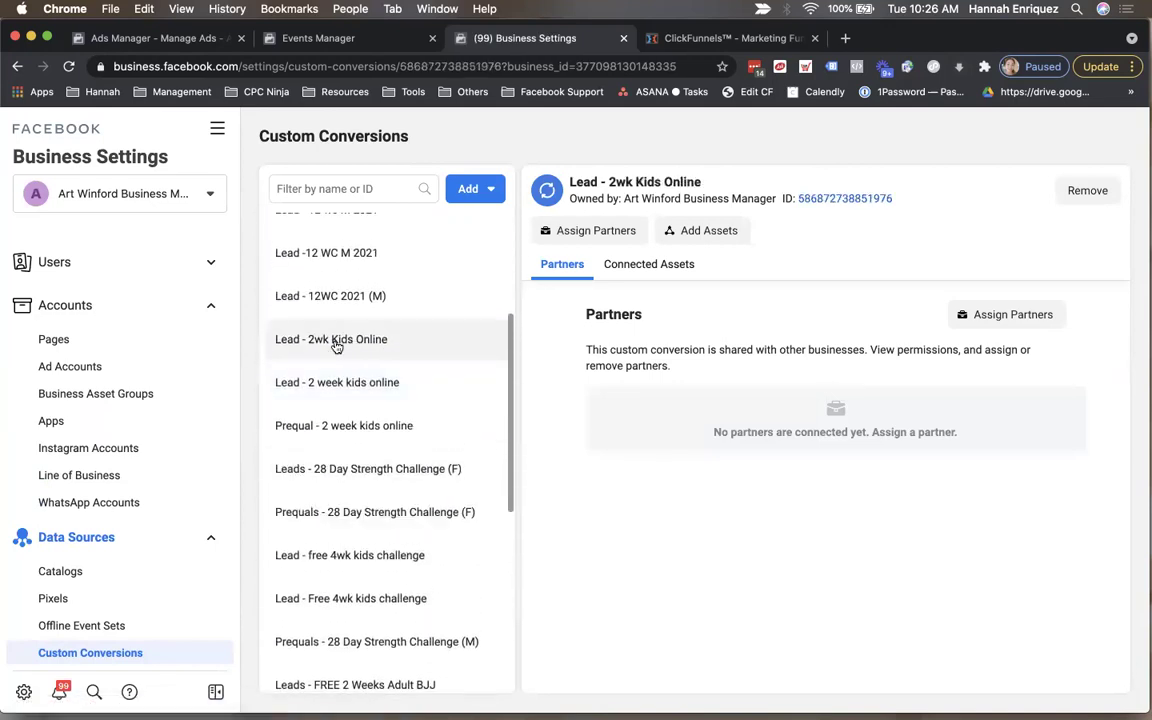
# Add the Sovereign Martial Arts ad account as an asset of the "Lead - 2wk Kids Online" conversion.
pyautogui.click(368, 40)
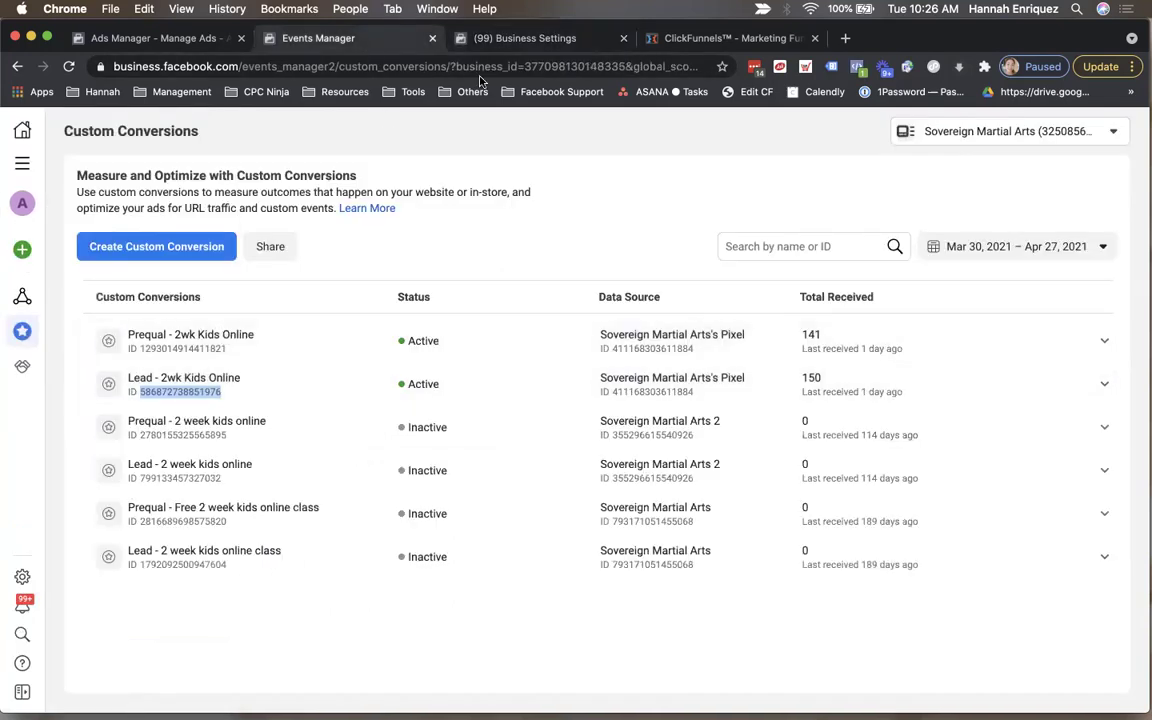
pyautogui.click(455, 38)
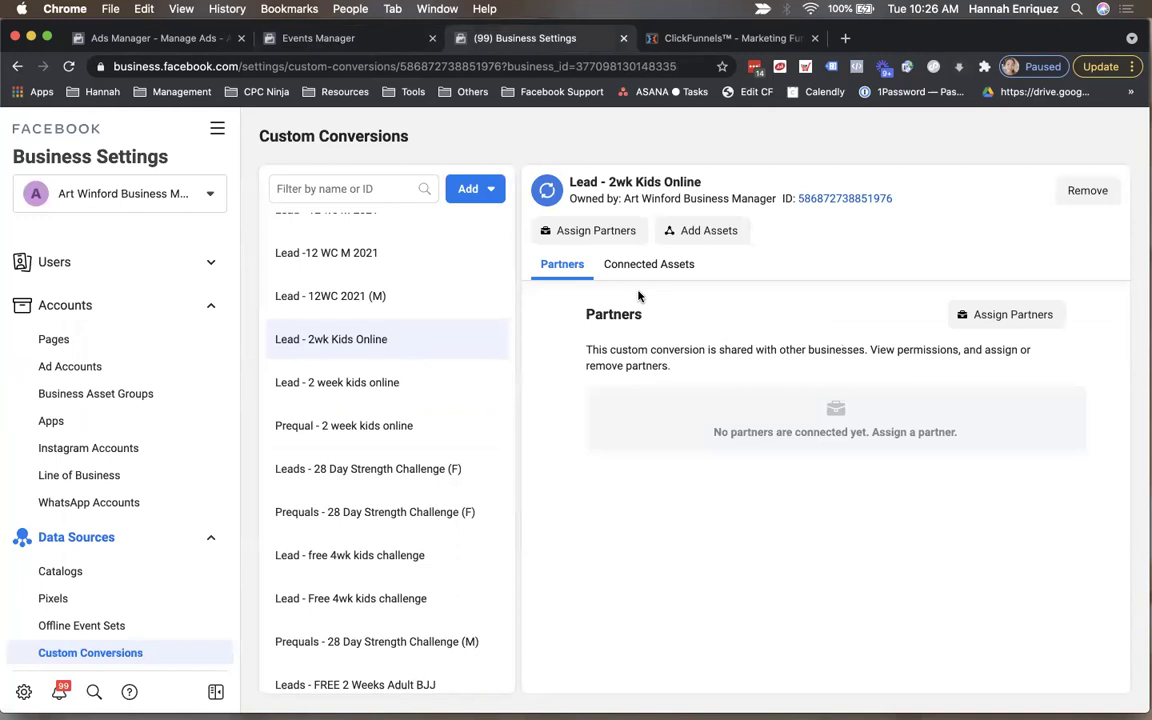
pyautogui.click(668, 232)
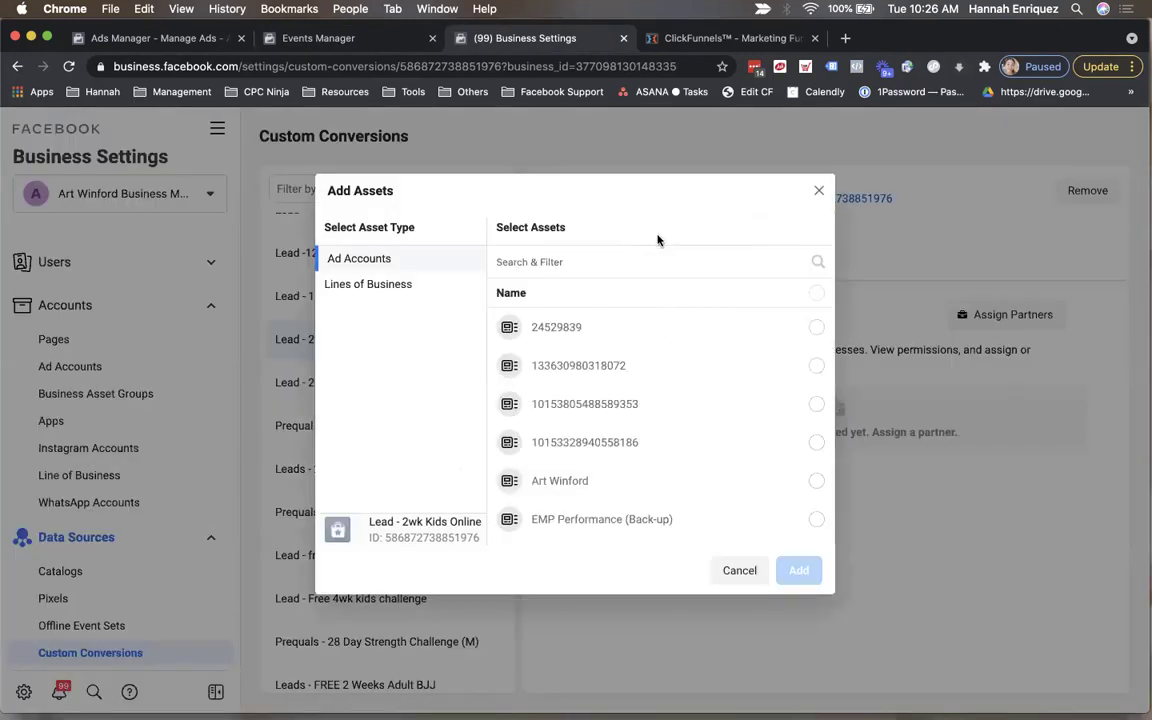
pyautogui.click(592, 260)
pyautogui.write('sover')
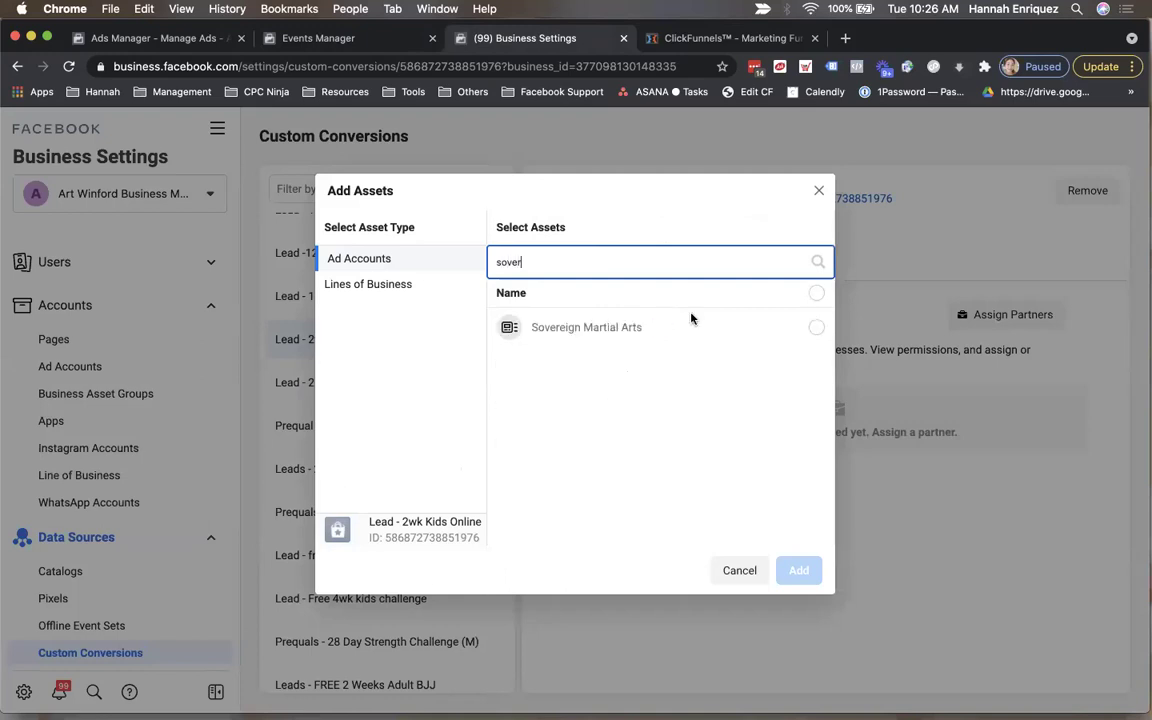
pyautogui.click(745, 336)
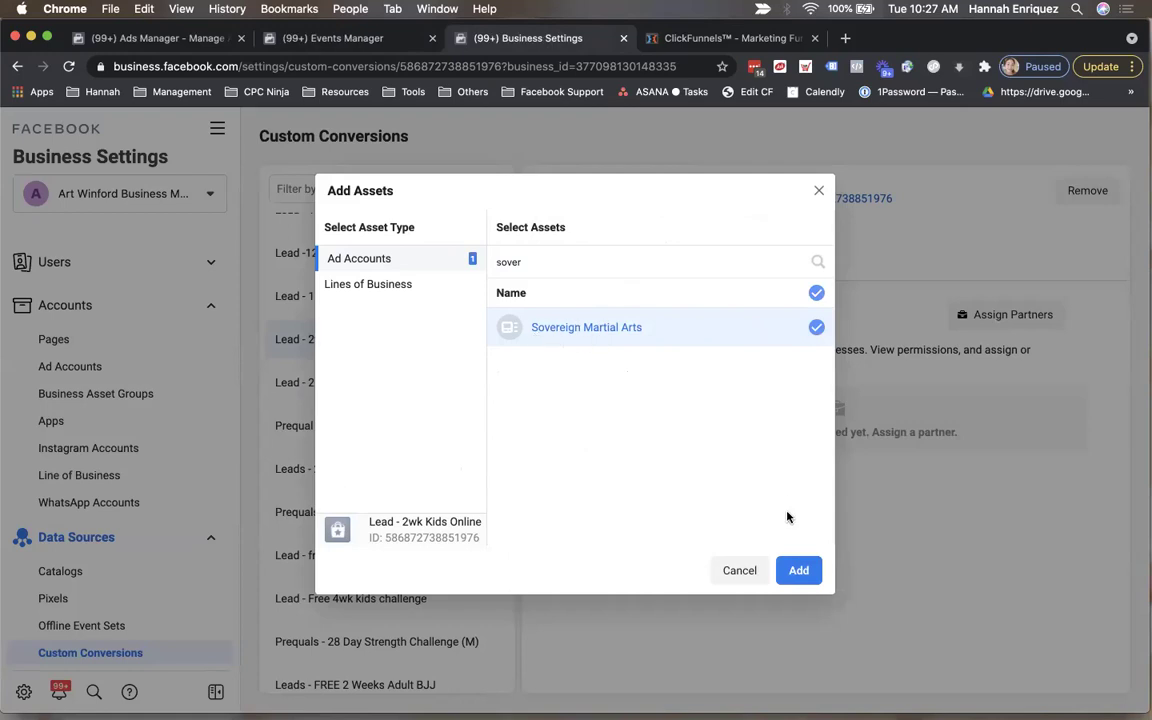
pyautogui.click(795, 573)
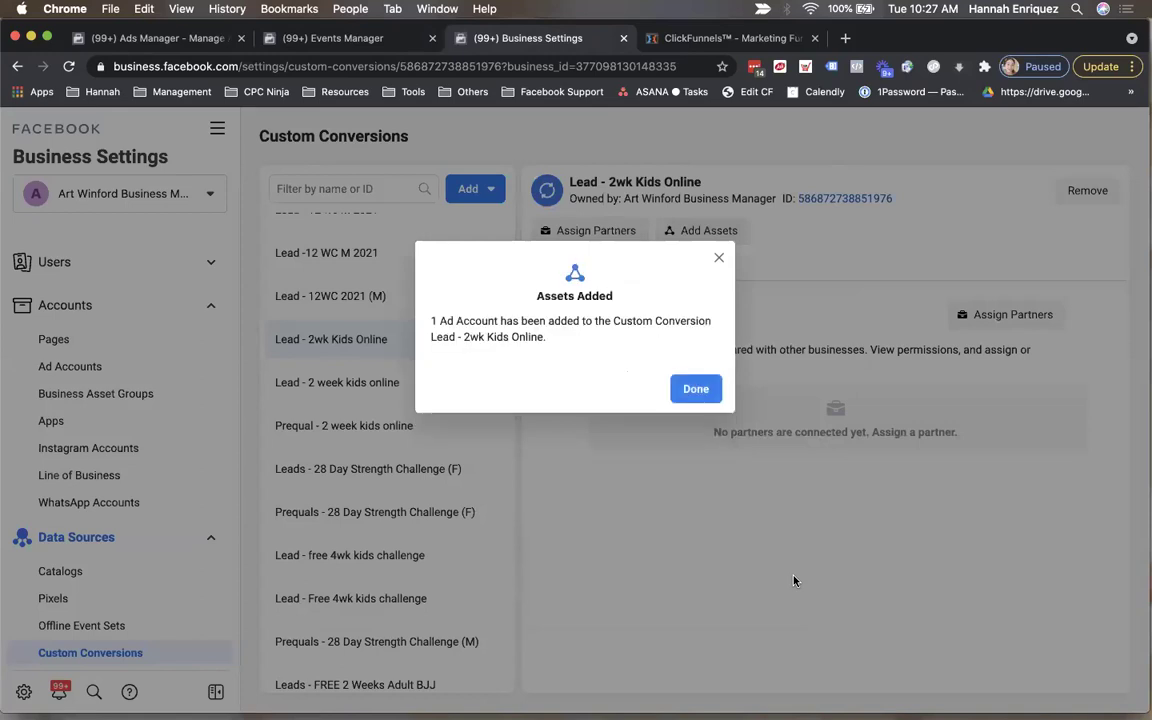
pyautogui.click(700, 392)
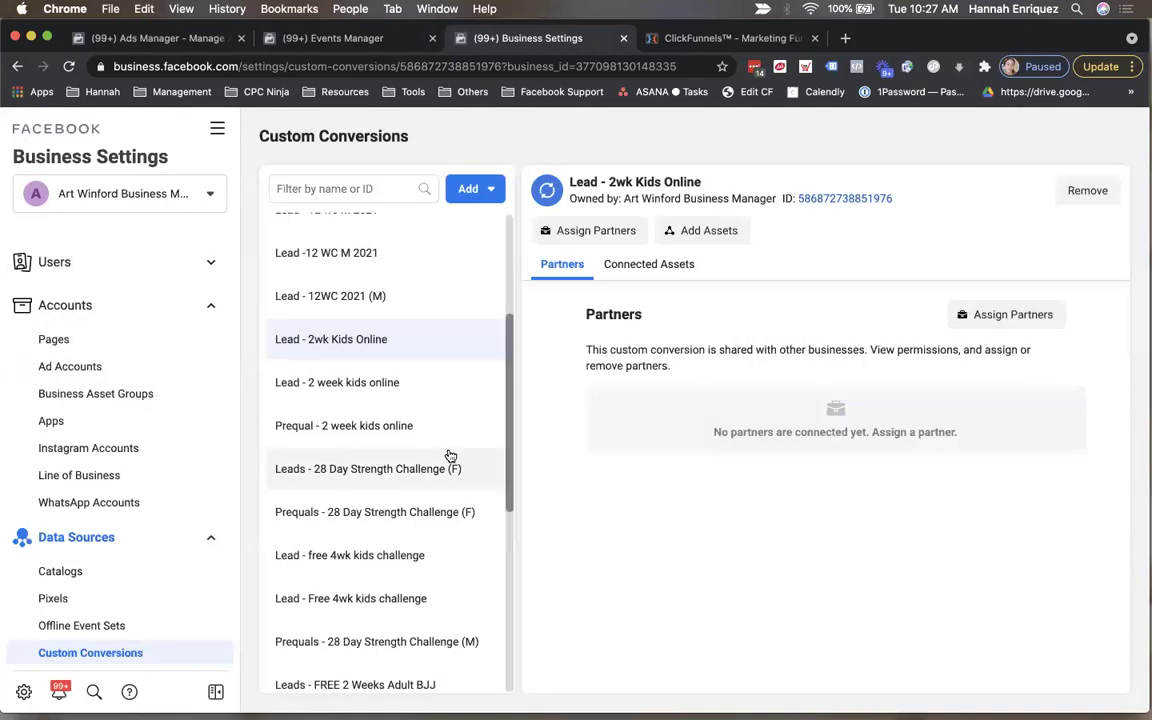
# Switch to Events Manager and open the Aggregated Event Measurement configuration from the "Lead - 2wk Kids Online" conversion.
pyautogui.click(388, 40)
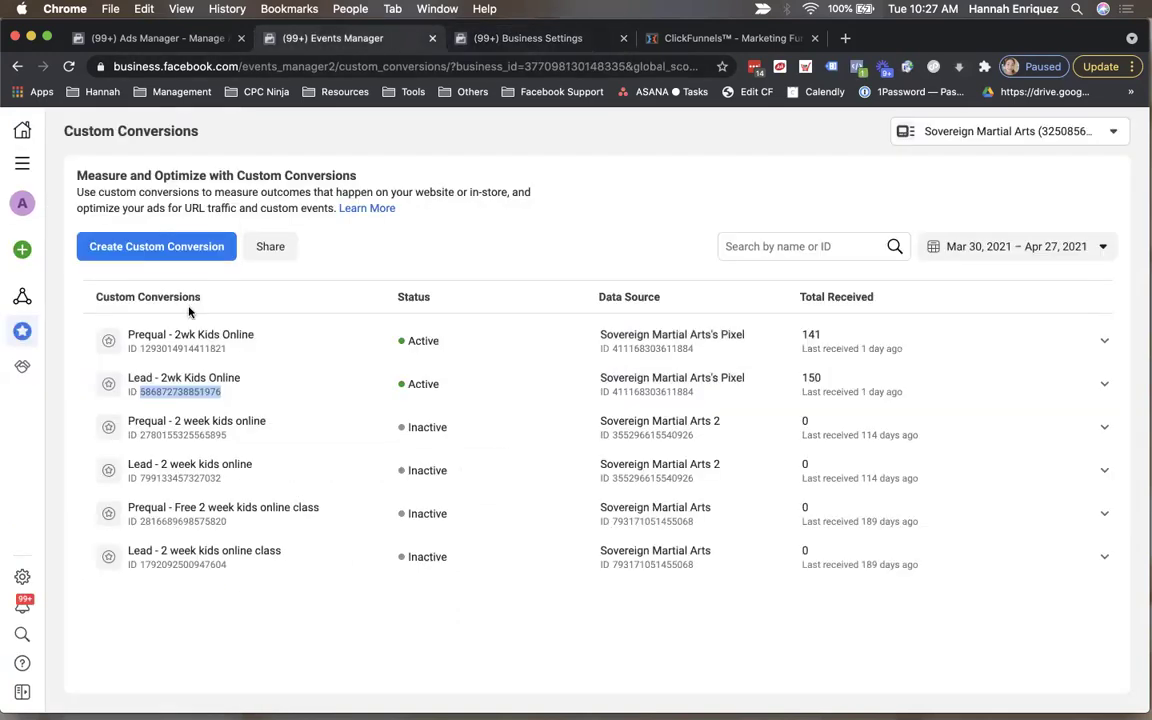
pyautogui.click(234, 384)
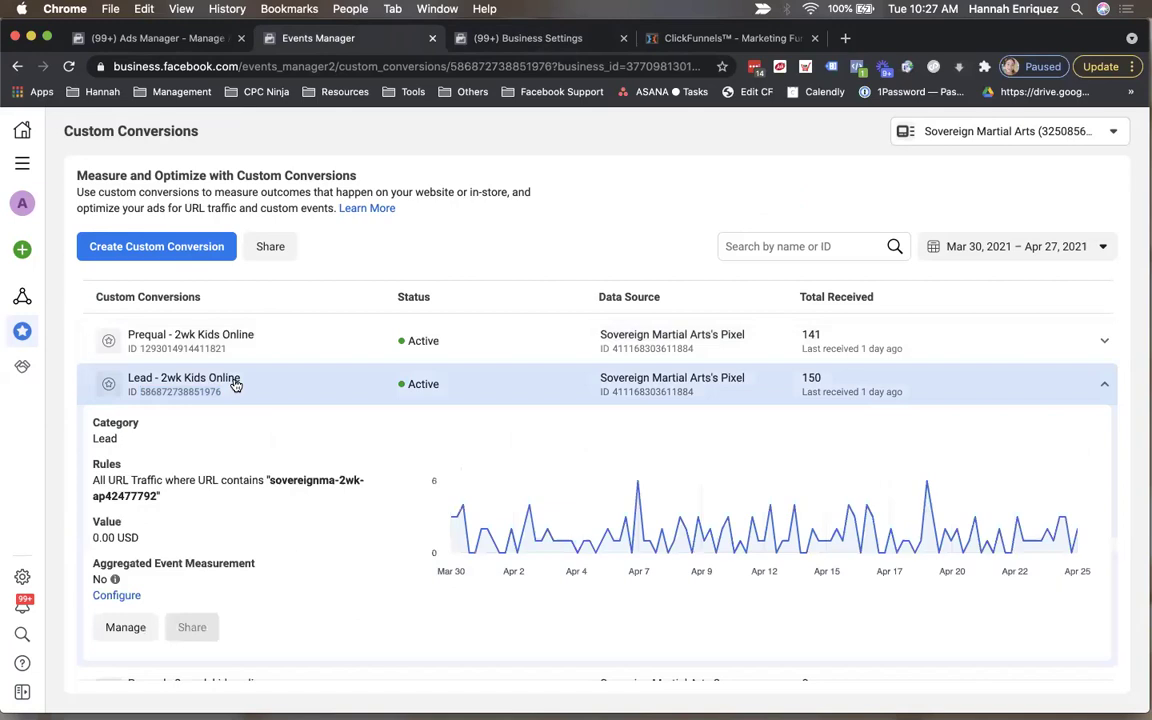
pyautogui.click(120, 596)
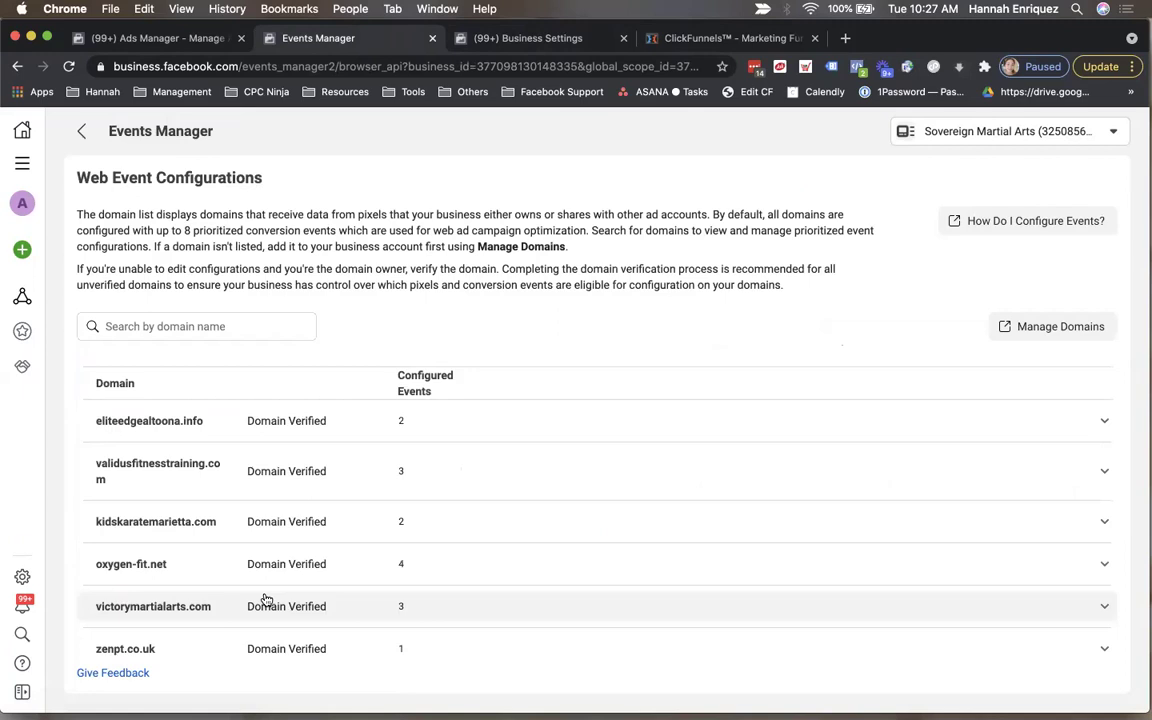
# Find the cpcclients.com domain in Web Event Configurations and open its events for editing.
pyautogui.scroll(-5, 316, 575)
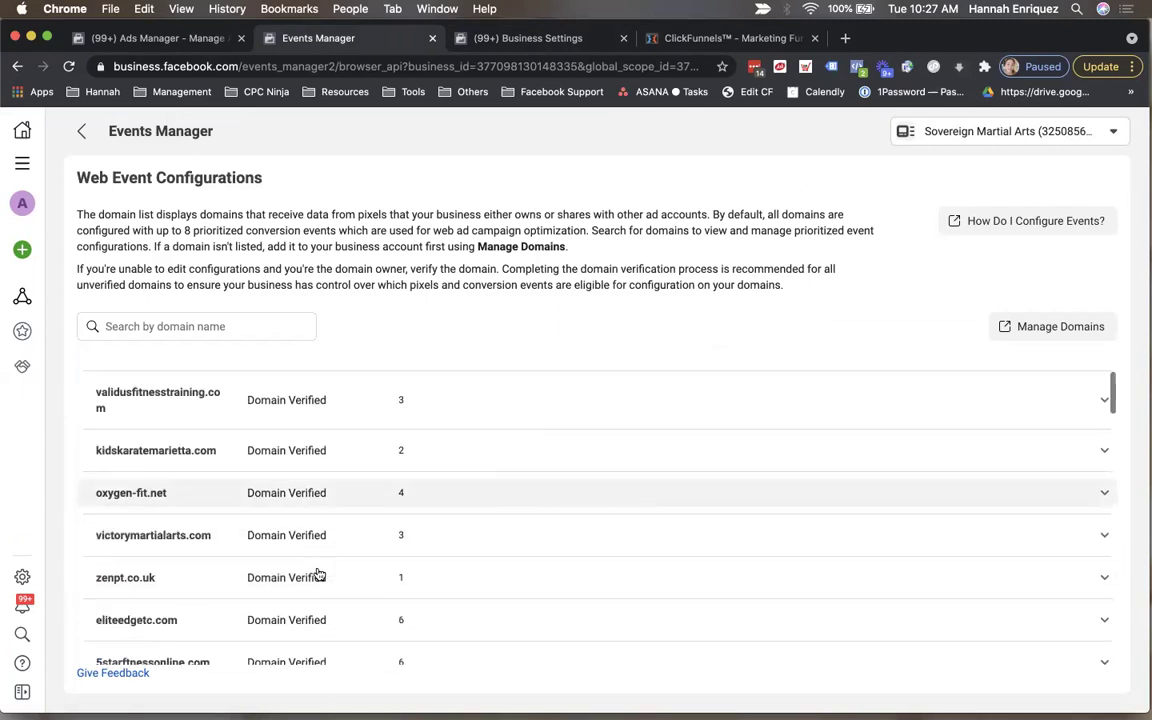
pyautogui.scroll(-8, 318, 572)
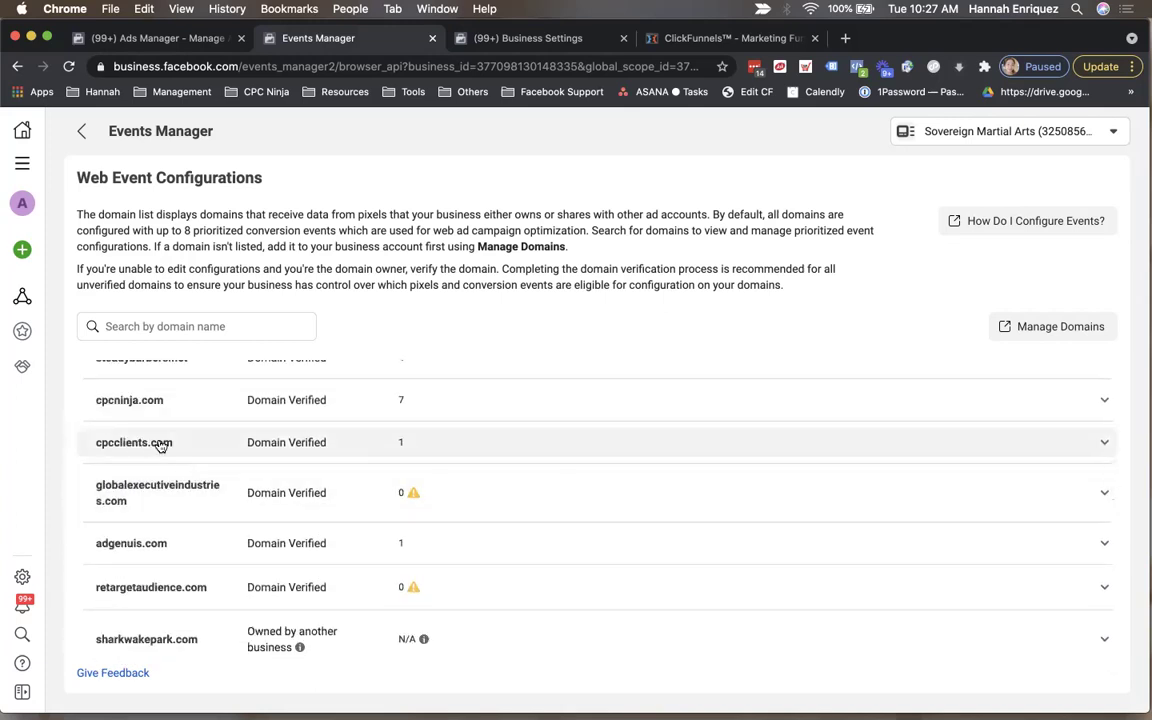
pyautogui.click(160, 444)
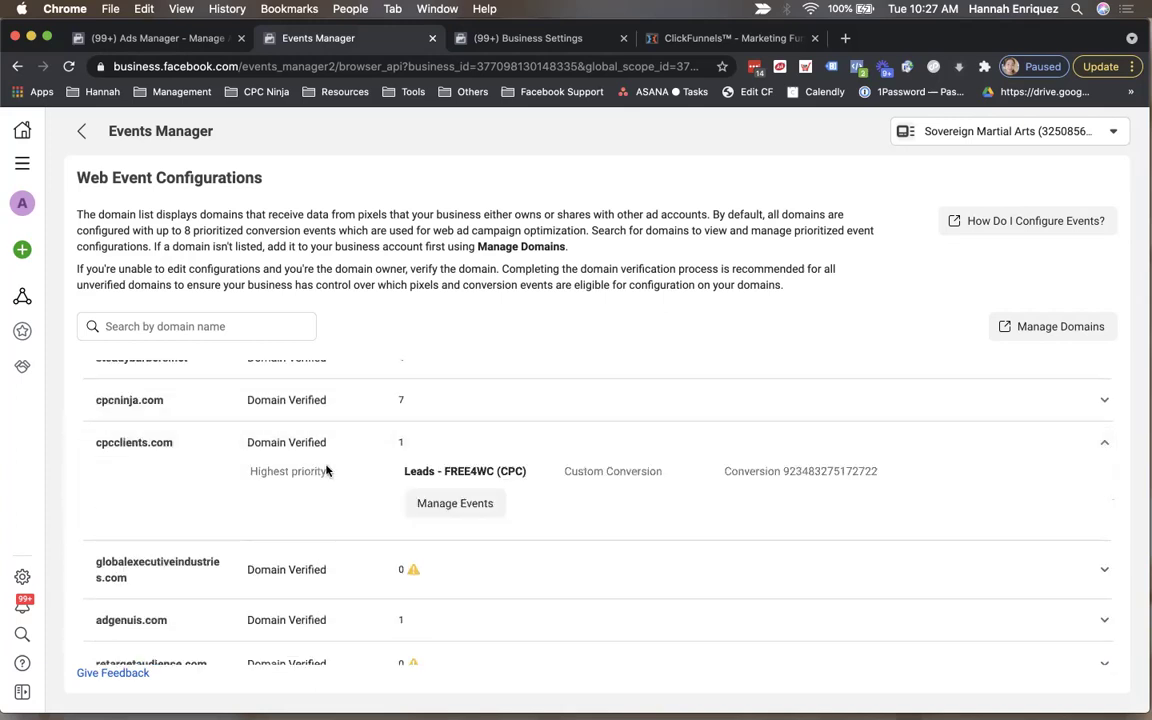
pyautogui.click(451, 508)
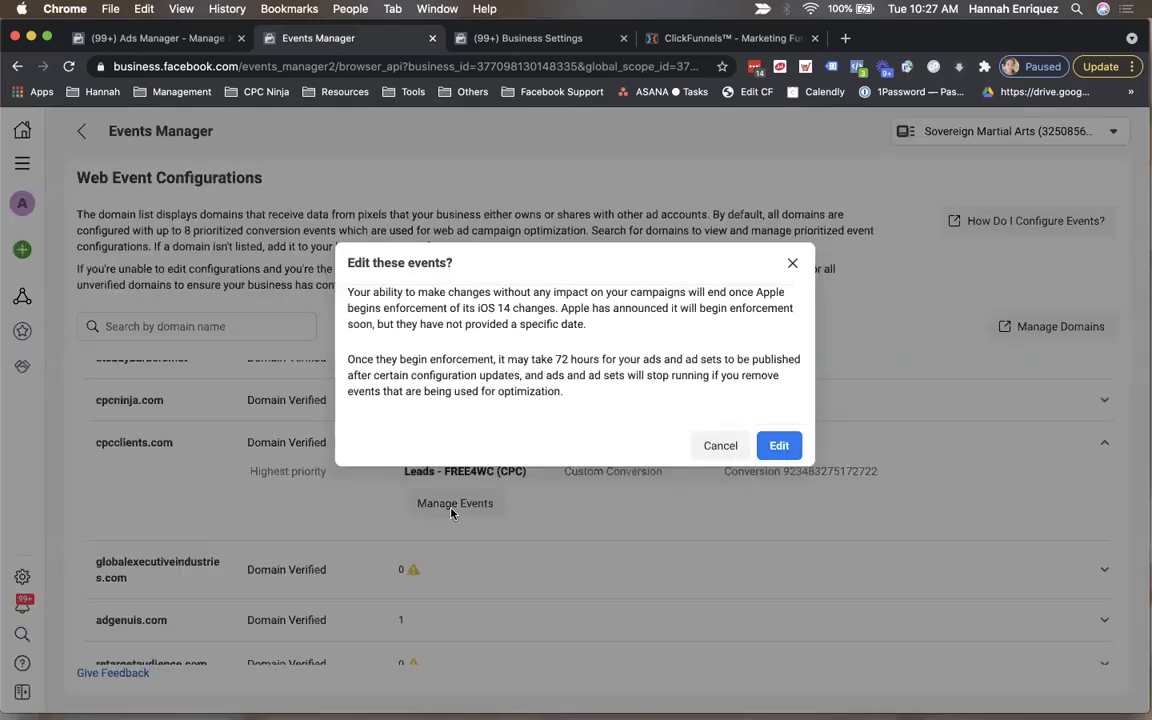
pyautogui.click(779, 447)
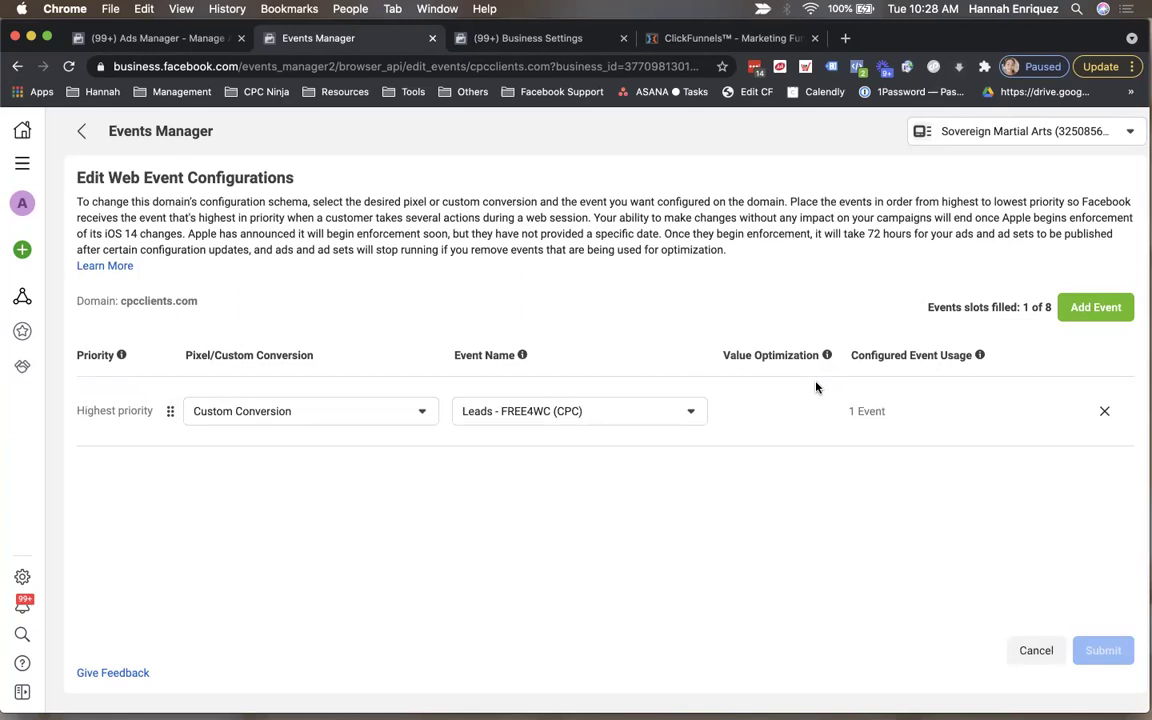
# Add a second event to the cpcclients.com configuration, using the custom conversion "Lead - 2wk Kids Online".
pyautogui.click(1078, 307)
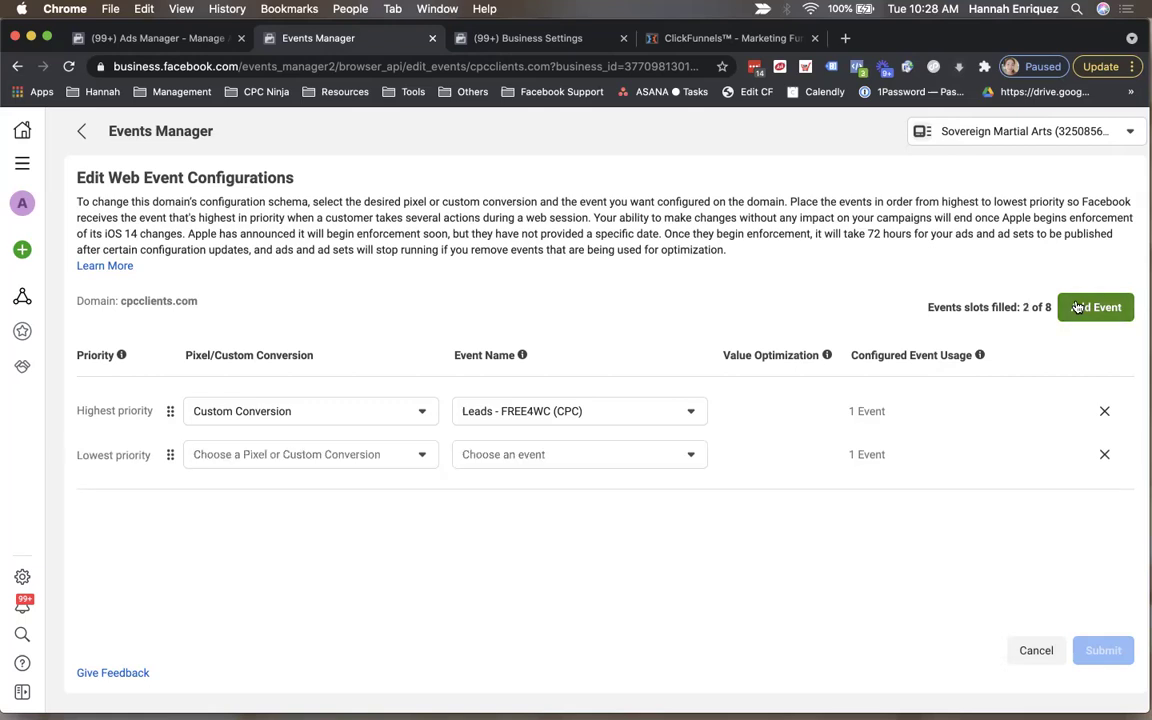
pyautogui.click(288, 456)
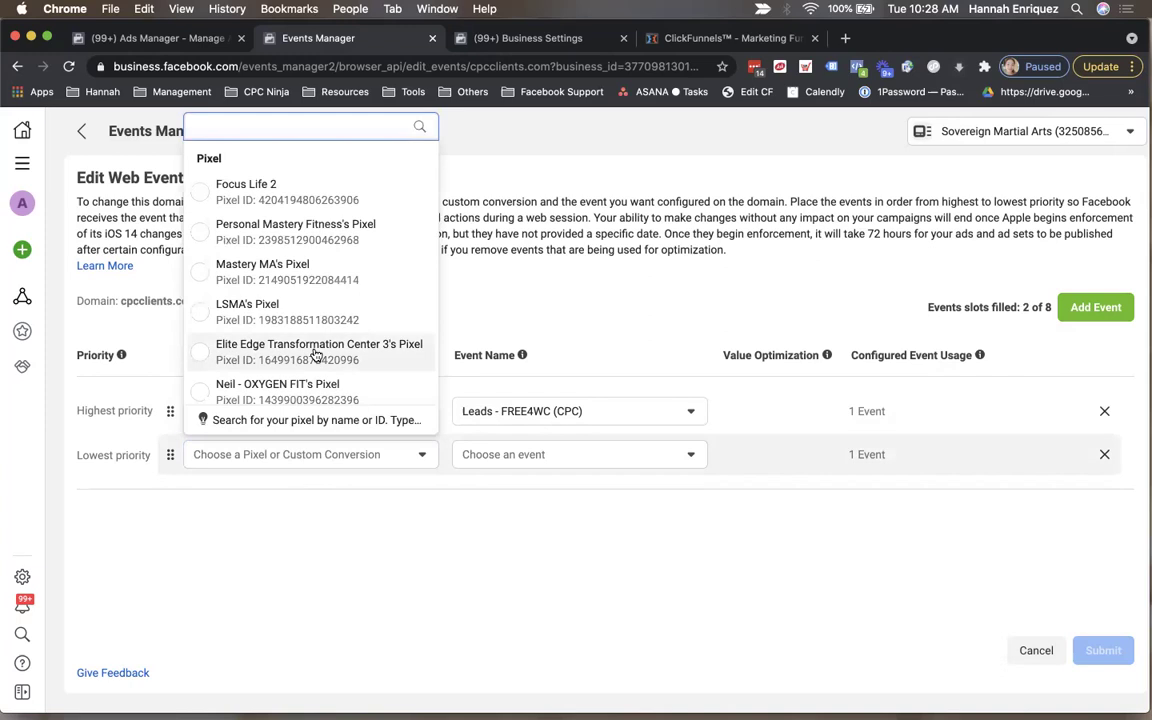
pyautogui.scroll(-5, 316, 355)
pyautogui.click(262, 377)
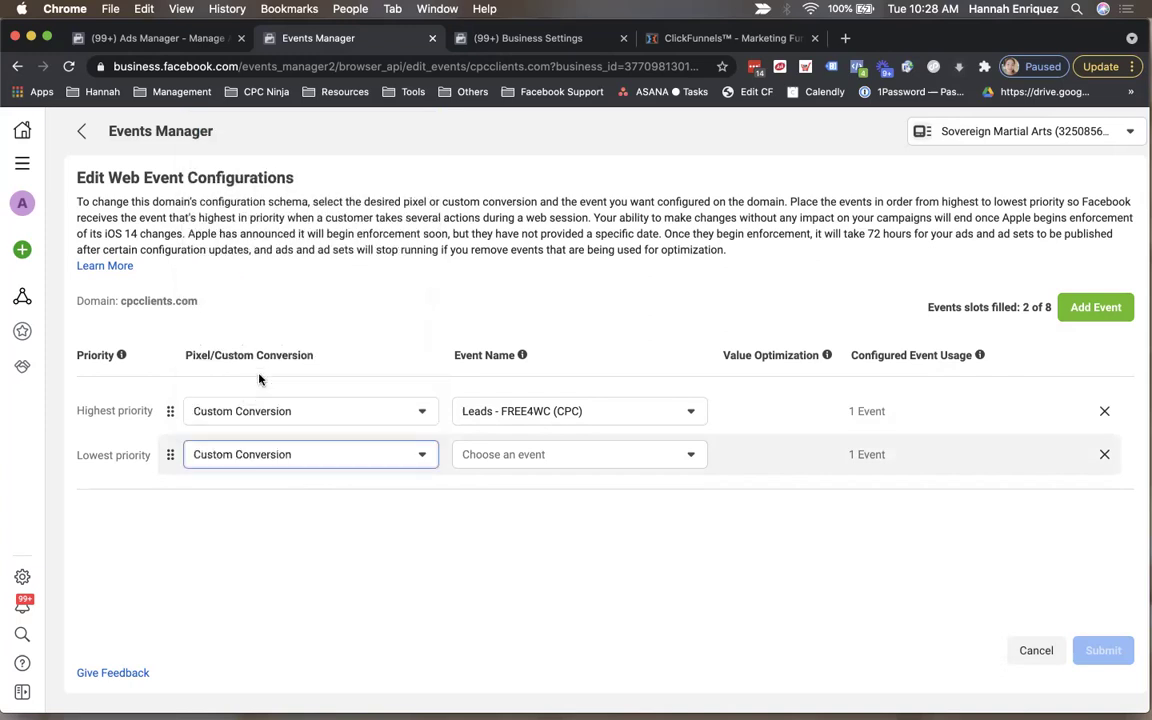
pyautogui.click(518, 458)
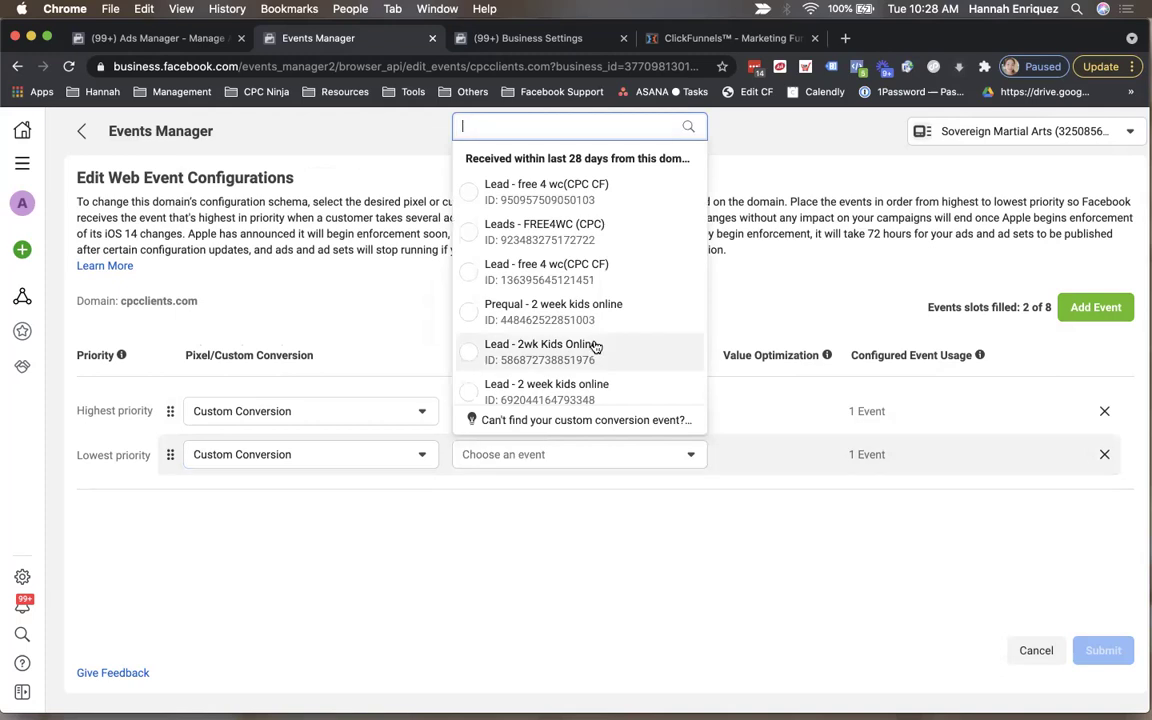
pyautogui.scroll(-2, 594, 348)
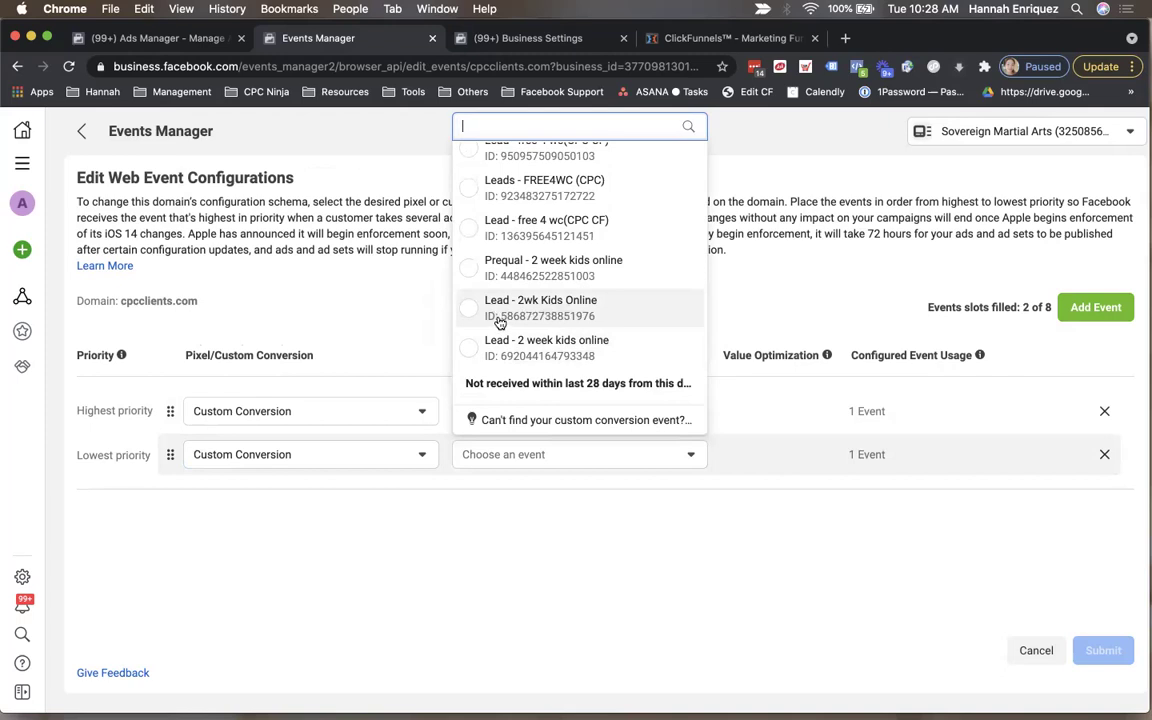
pyautogui.click(535, 322)
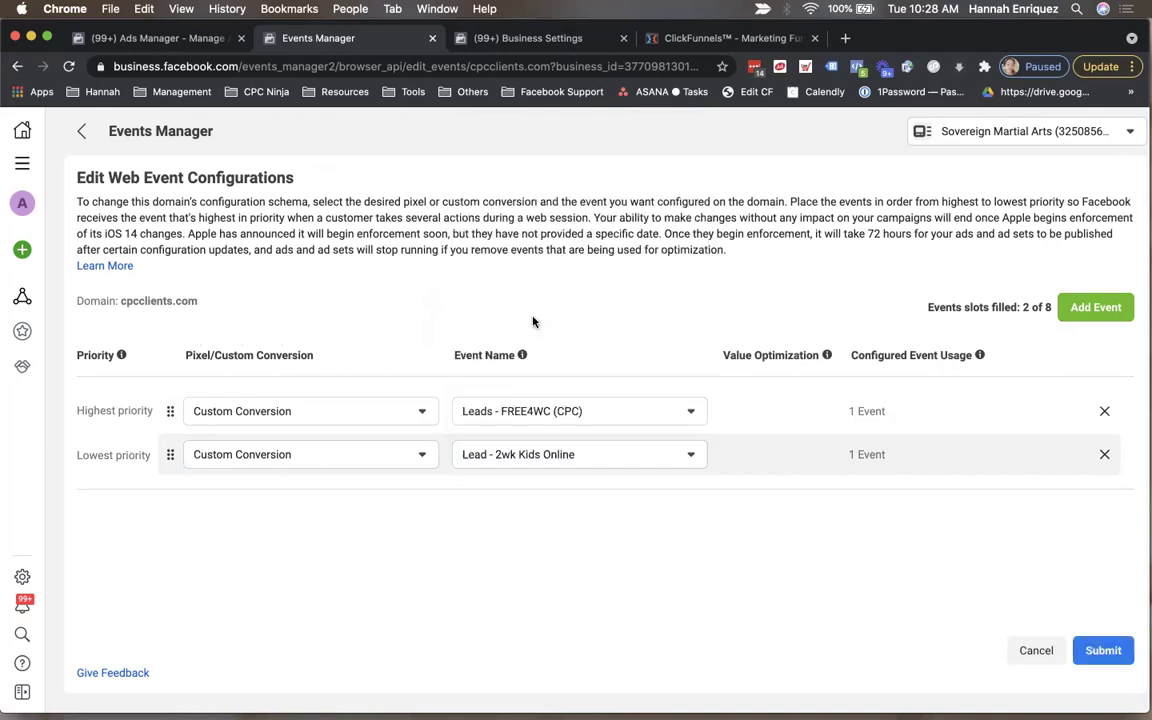
# Submit the cpcclients.com event configuration, acknowledging the 72-hour wait, and apply the changes.
pyautogui.click(1103, 651)
pyautogui.click(339, 533)
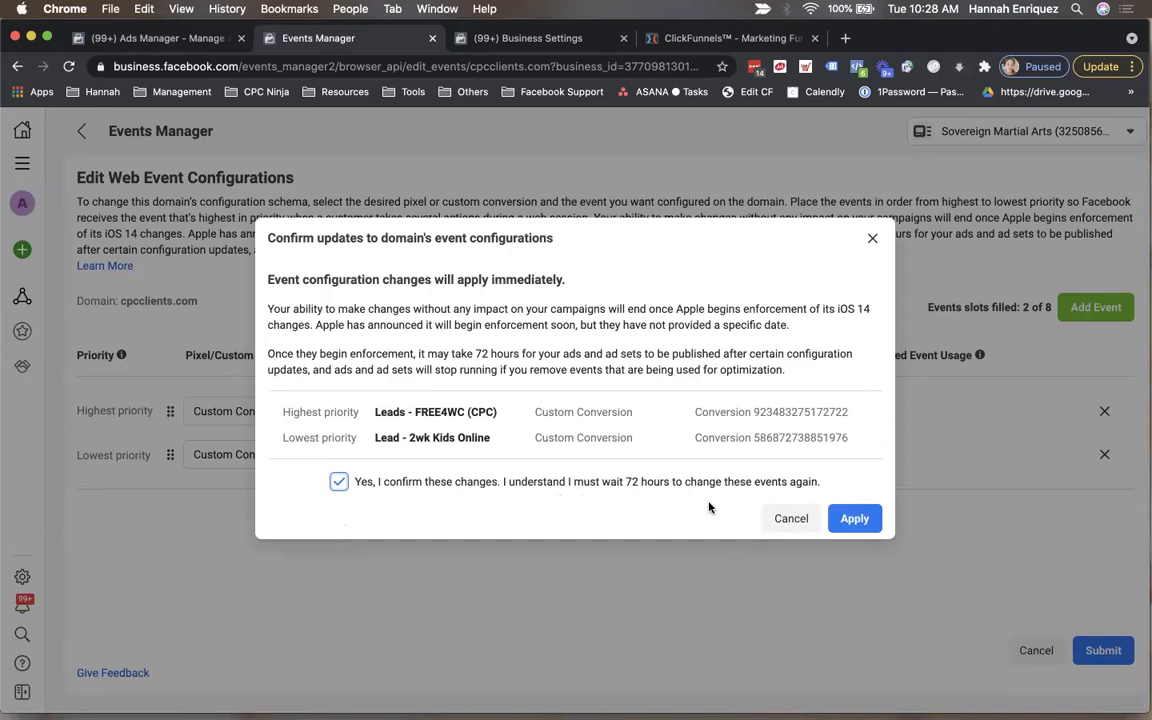
pyautogui.click(853, 522)
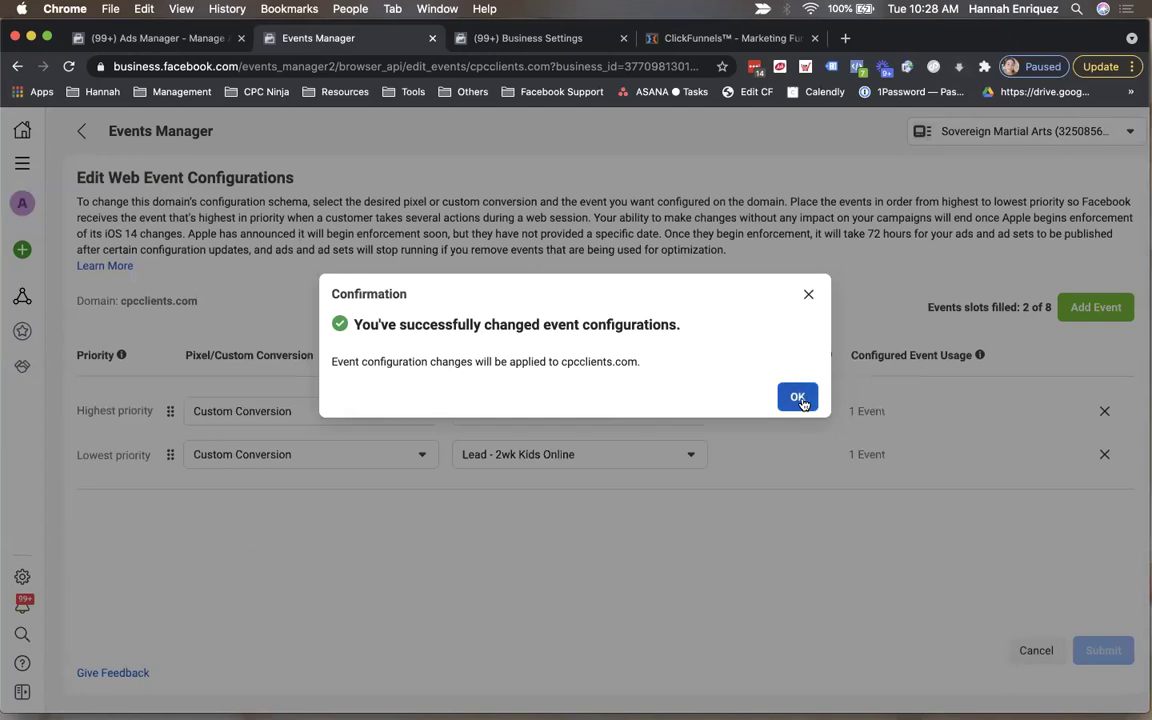
pyautogui.click(797, 398)
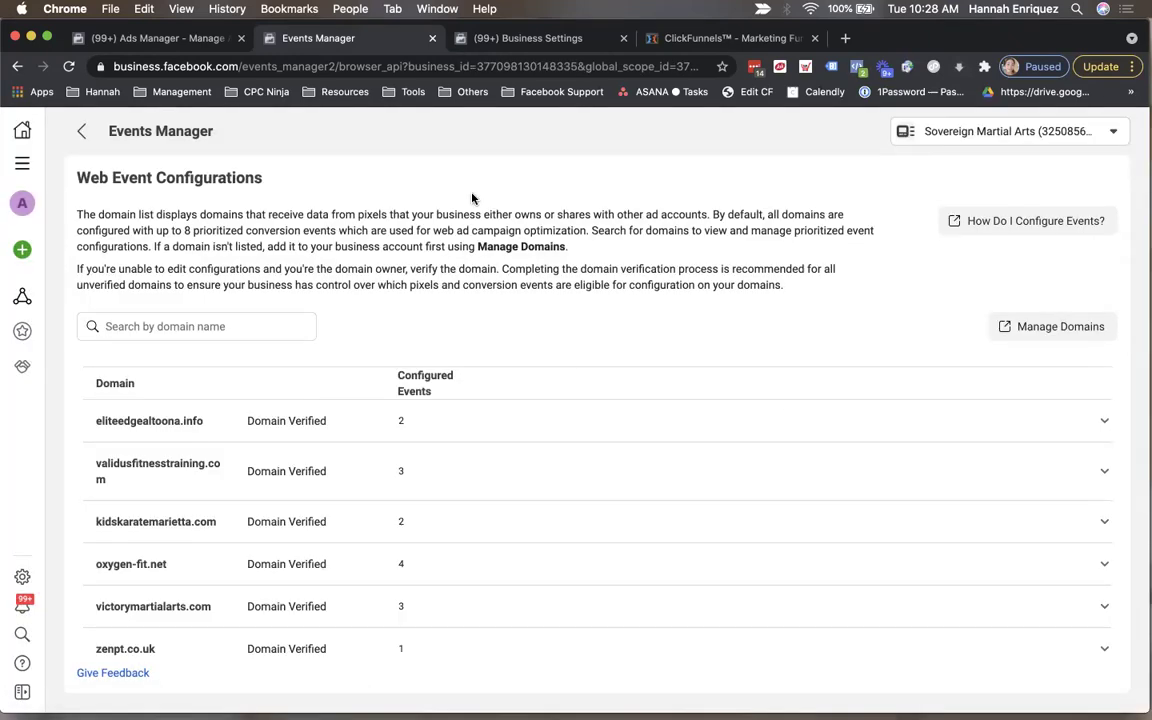
# Return to Custom Conversions, expand "Lead - 2wk Kids Online" and reload the page to refresh its status.
pyautogui.moveTo(18, 255)
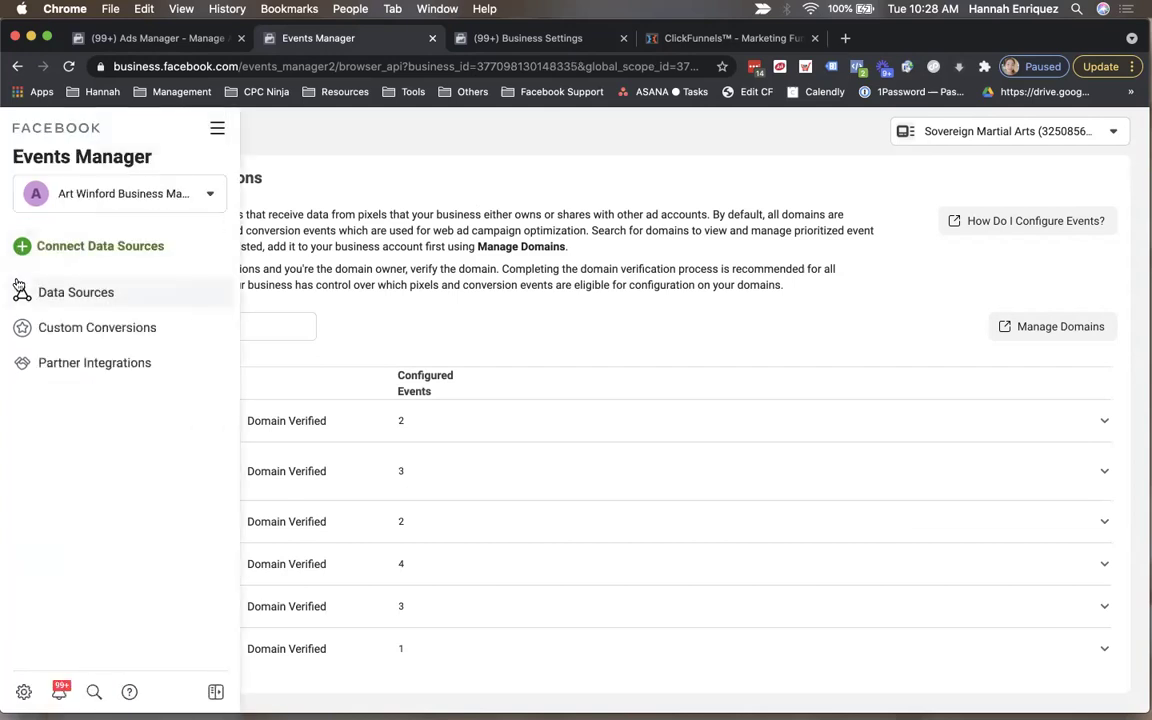
pyautogui.click(62, 328)
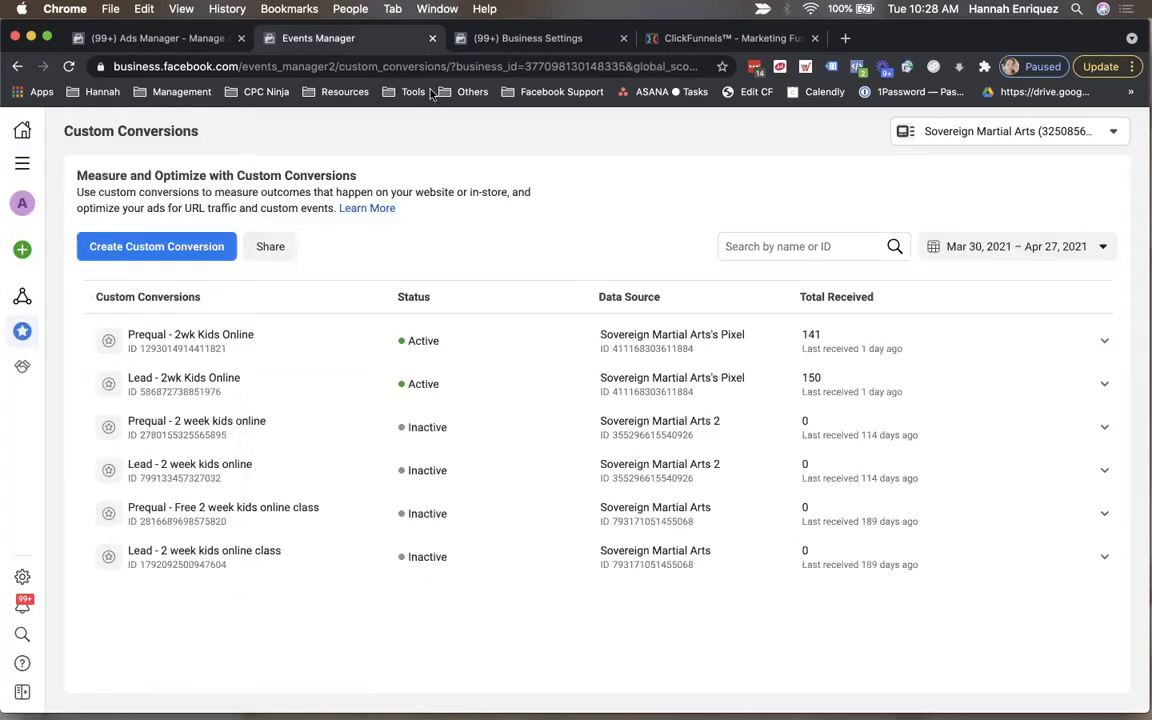
pyautogui.click(216, 380)
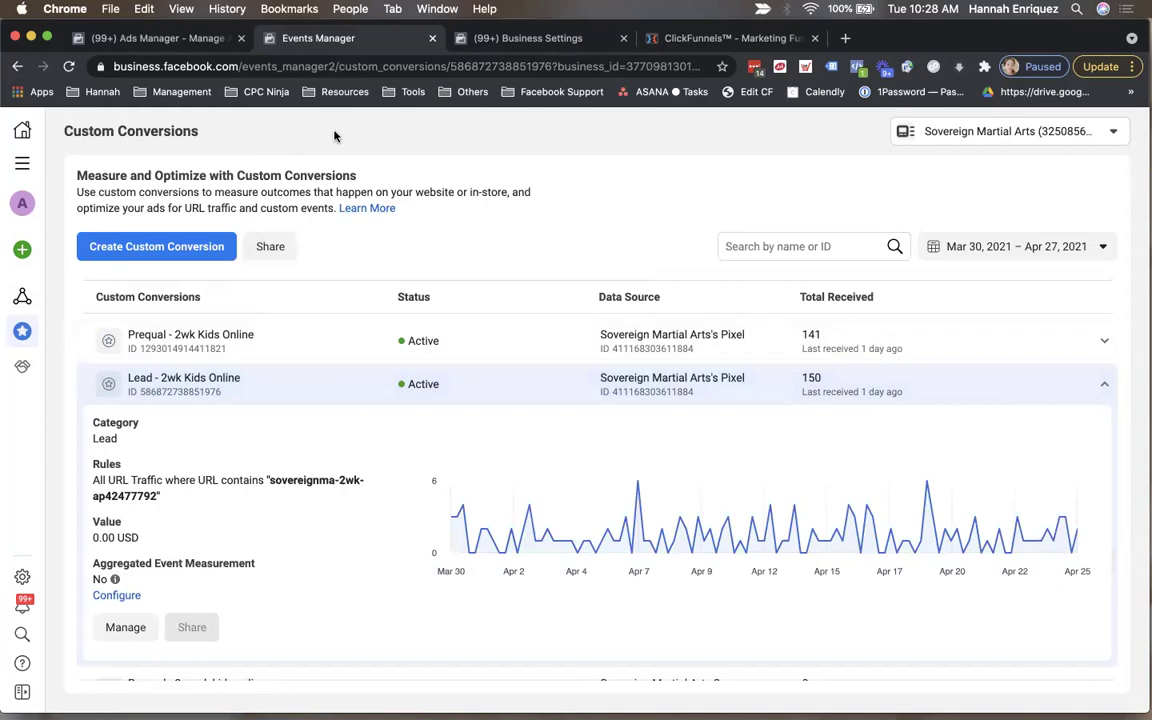
pyautogui.click(330, 66)
pyautogui.press('Return')
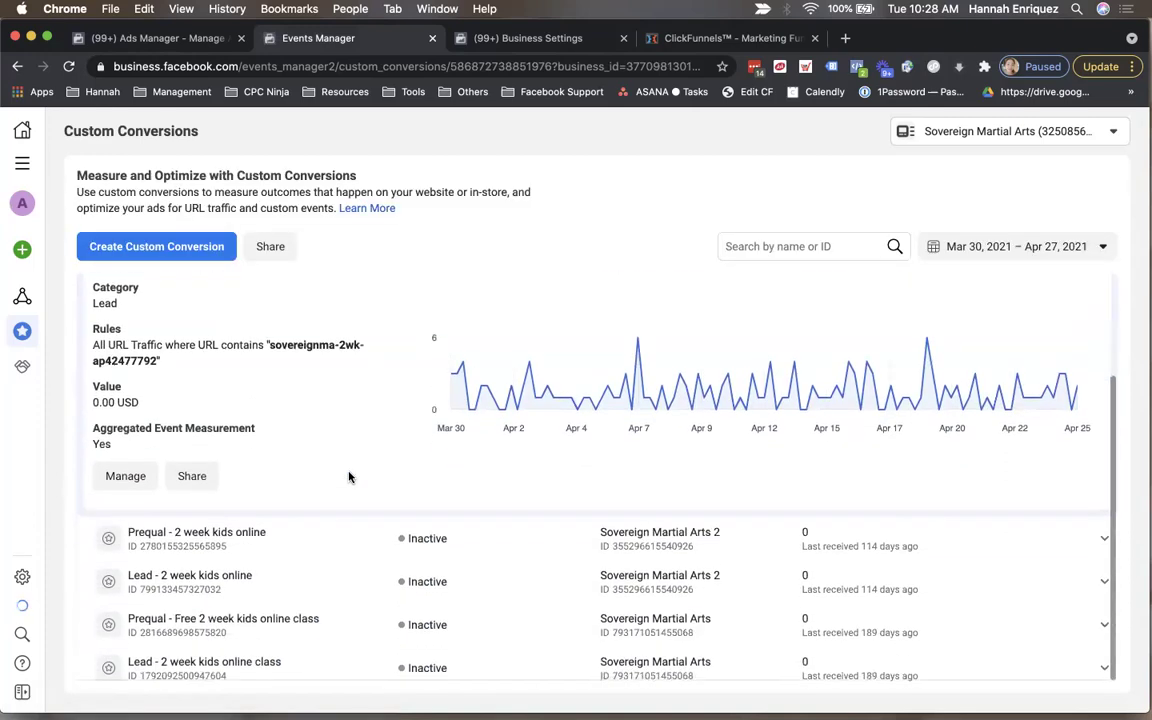
# Inspect the inactive "Lead - 2 week kids online" conversion, and check the Aggregated Event Measurement status of "Lead - 2wk Kids Online".
pyautogui.click(200, 582)
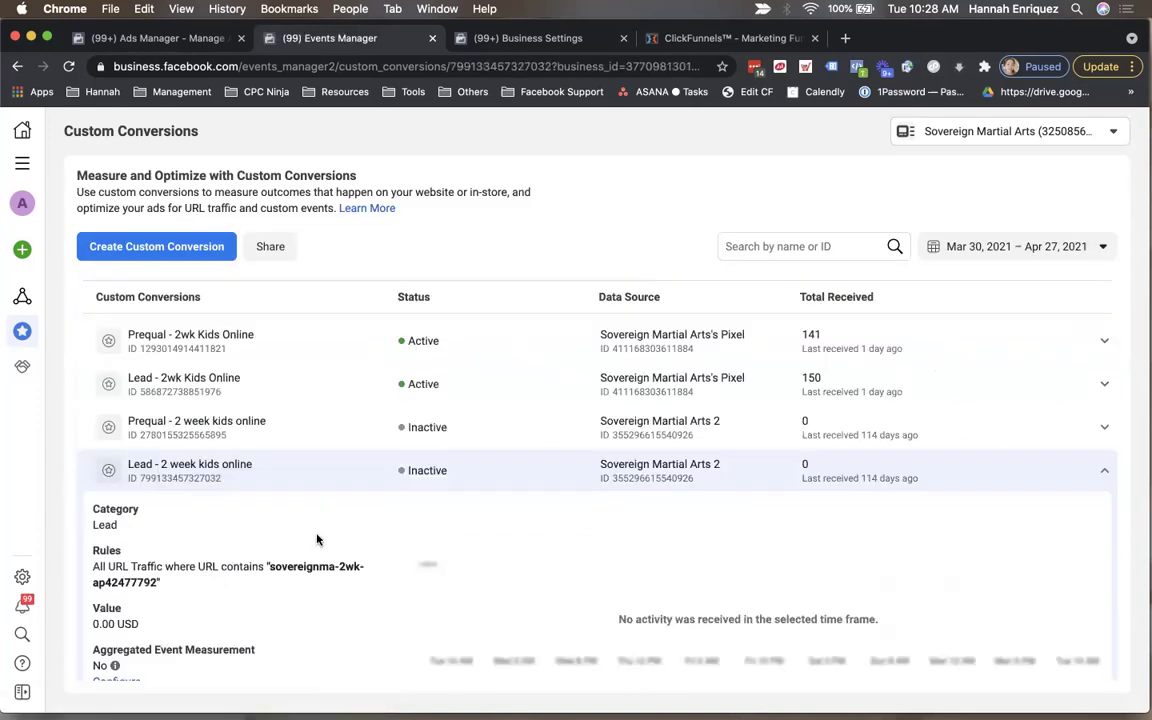
pyautogui.scroll(-2, 317, 540)
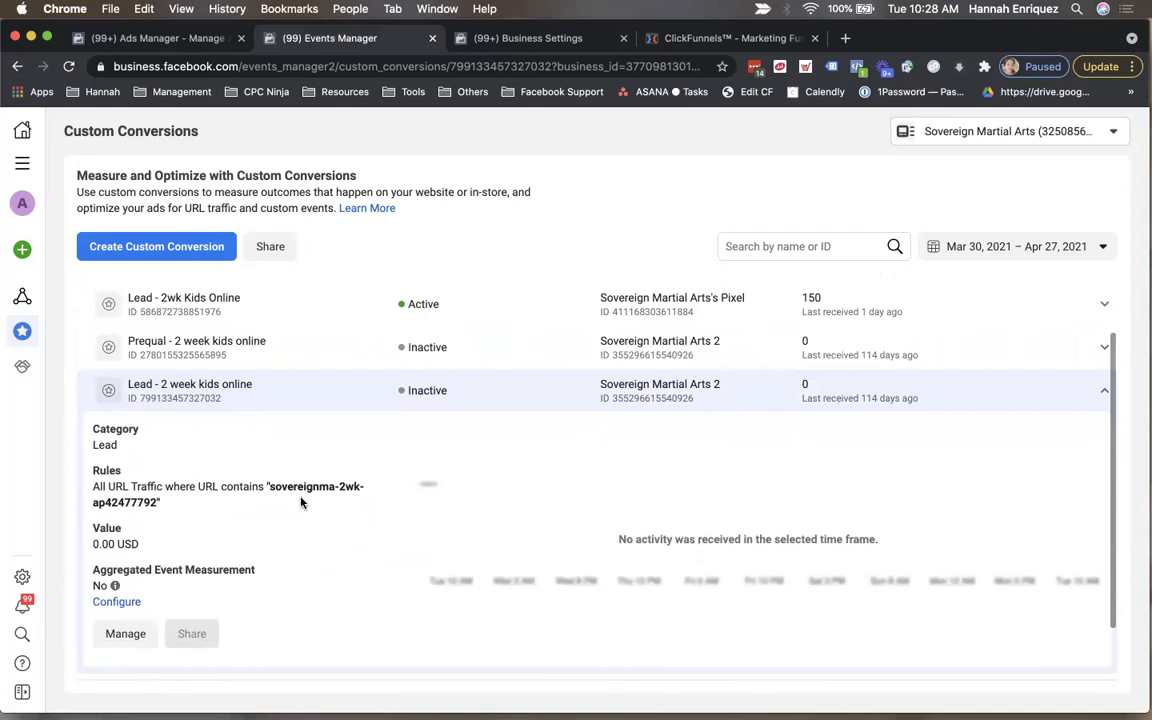
pyautogui.scroll(2, 301, 503)
pyautogui.scroll(1, 301, 503)
pyautogui.click(257, 391)
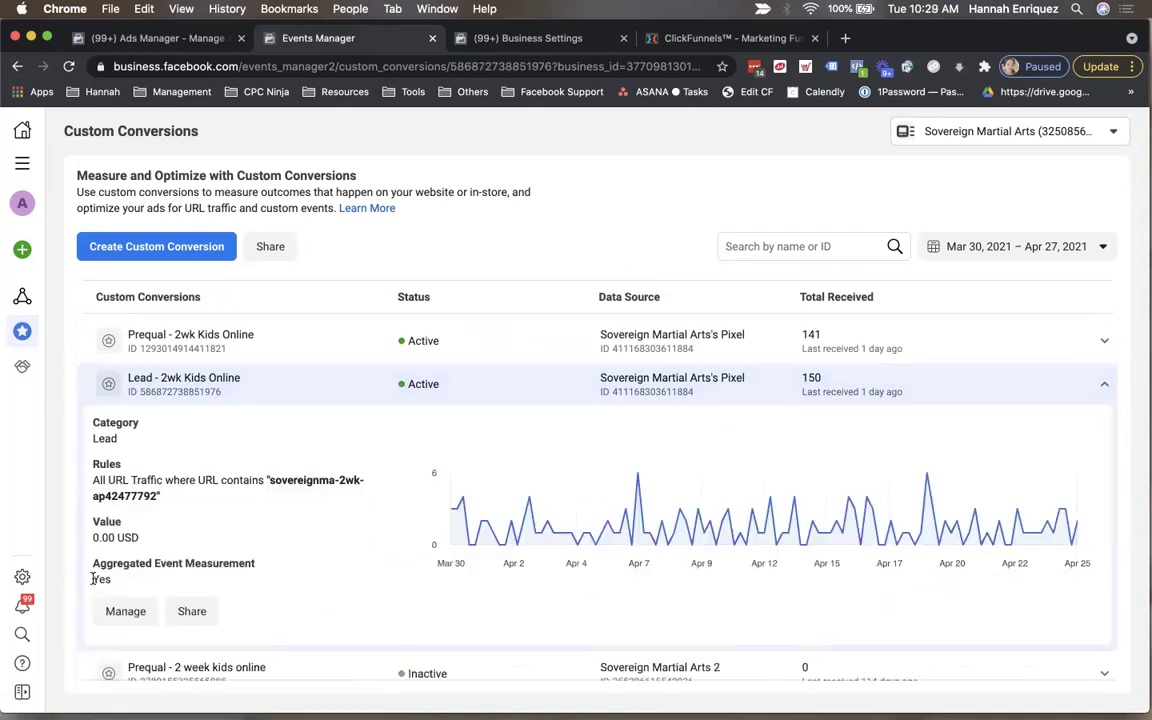
pyautogui.moveTo(93, 578); pyautogui.dragTo(116, 586)
# Switch to Ads Manager and close the editor of the "Parents | F 35-55 | 2/26" ad set.
pyautogui.click(199, 38)
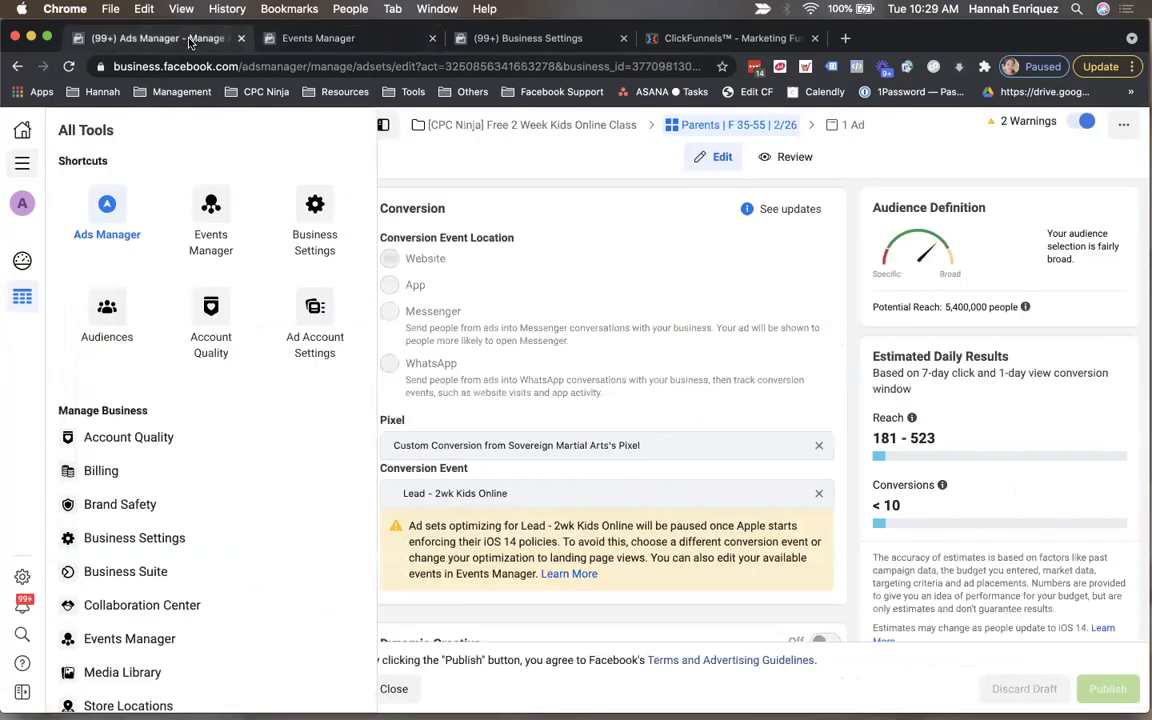
pyautogui.click(544, 265)
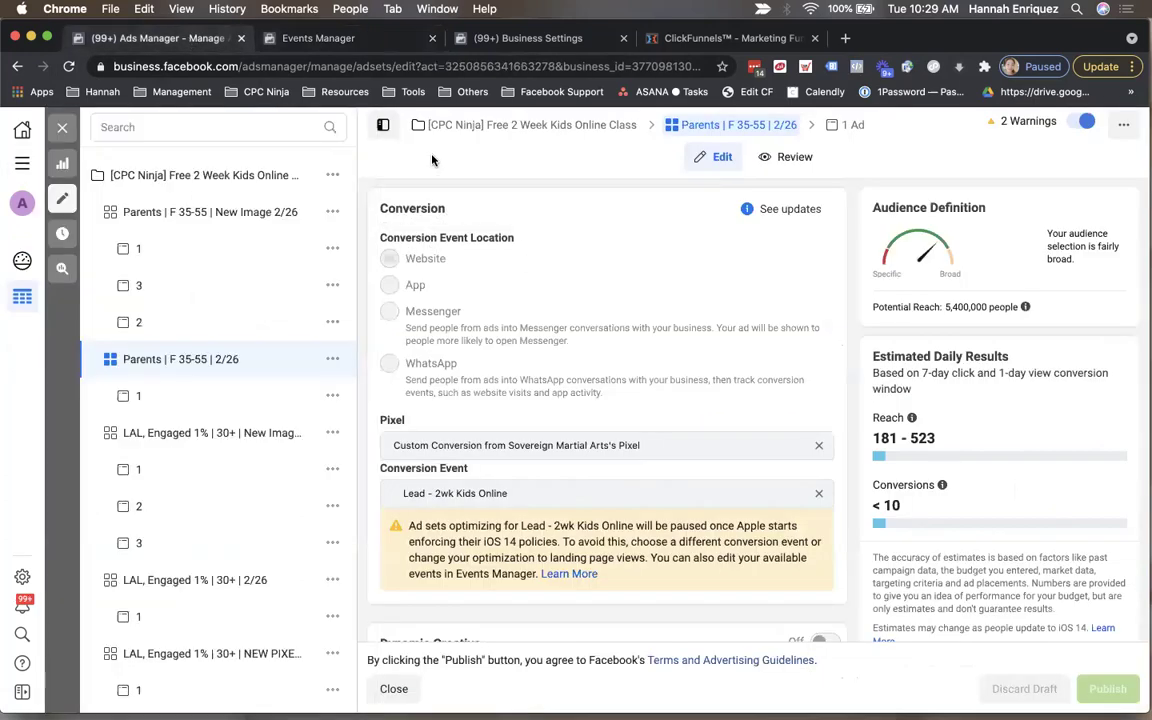
pyautogui.click(62, 127)
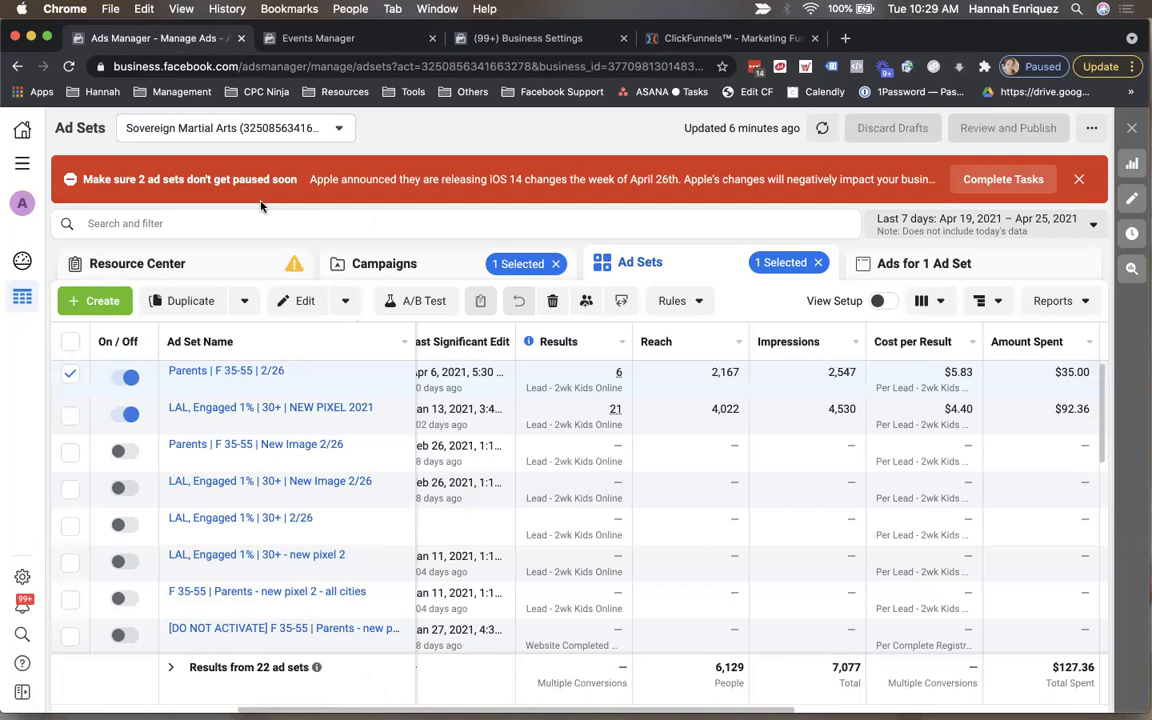
# View the ads of "Parents | F 35-55 | New Image 2/26" in the "[CPC Ninja] Free 2 Week Kids Online Class" campaign and return to its ad sets.
pyautogui.click(388, 263)
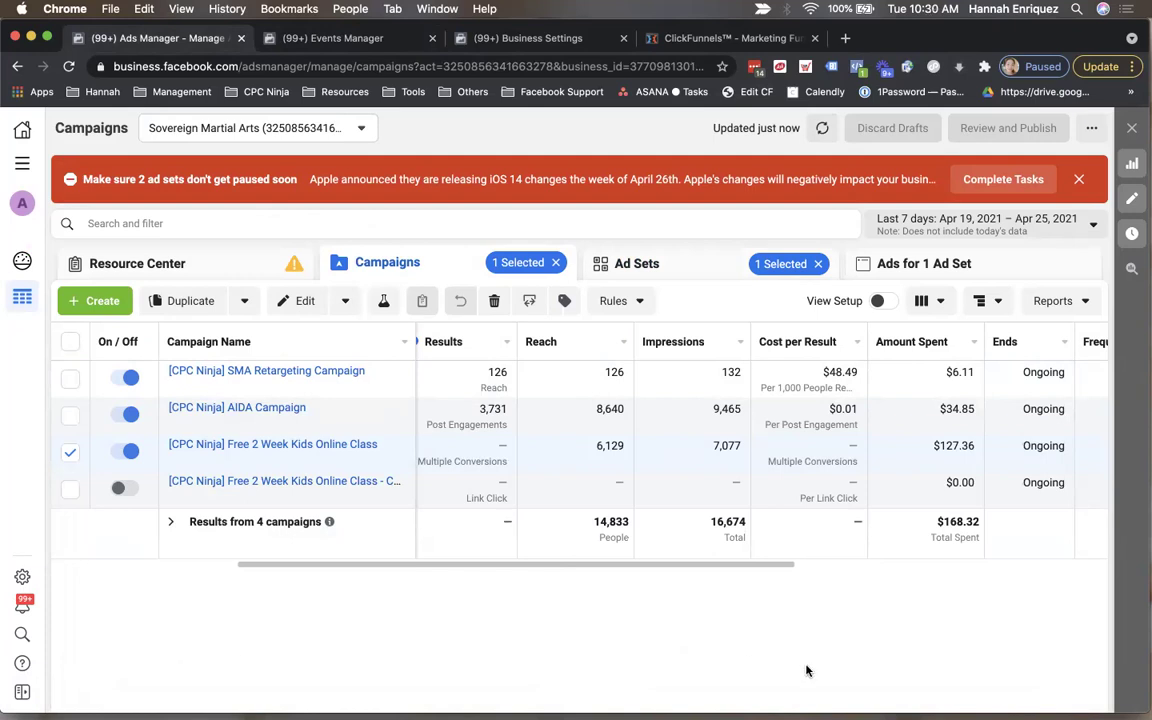
pyautogui.click(276, 444)
pyautogui.click(277, 444)
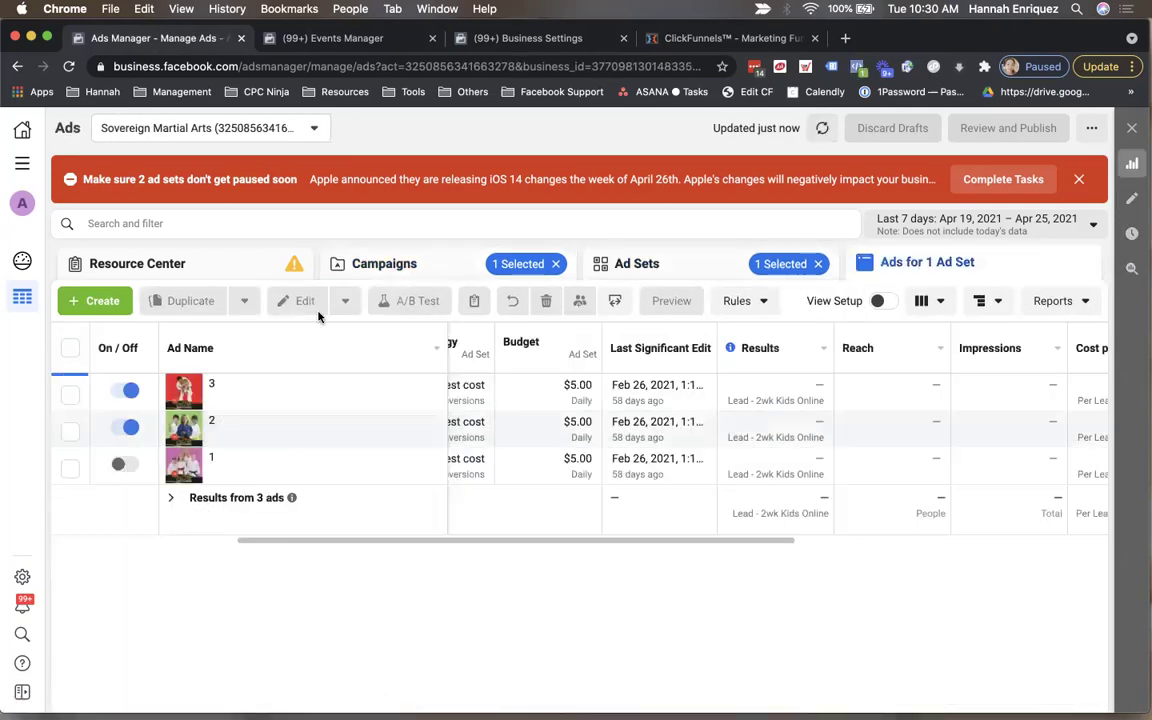
pyautogui.click(612, 274)
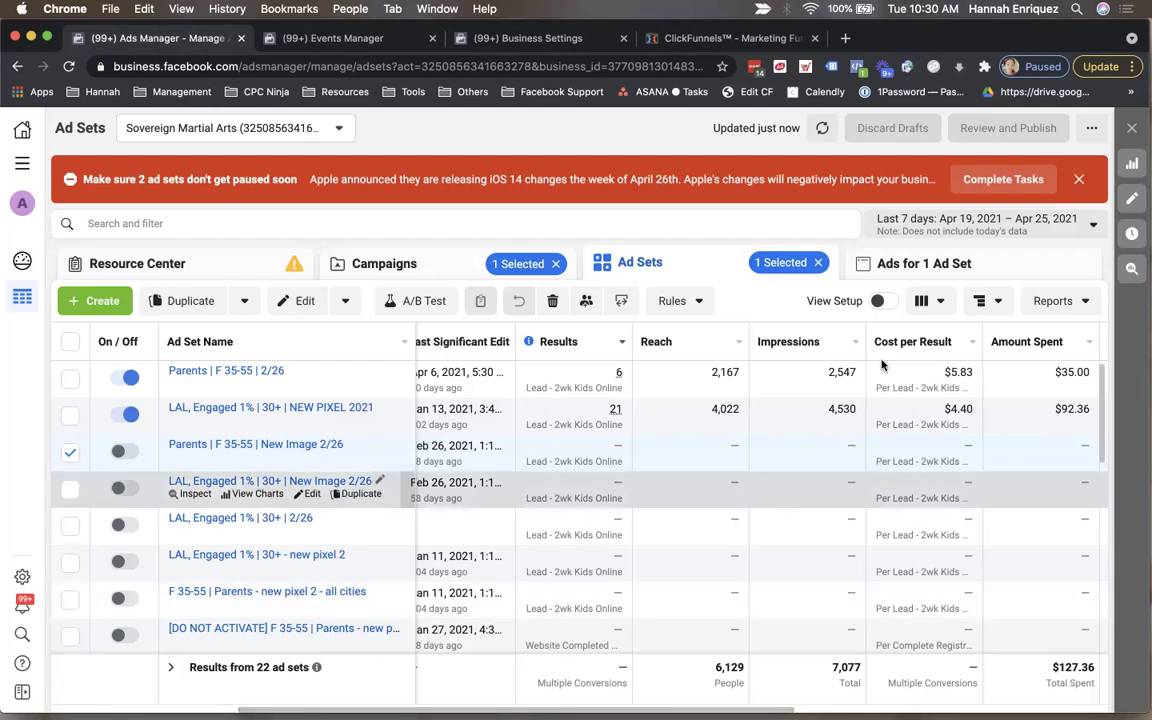
# Open the iOS 14 tasks for the ad account and review the recommended actions for pixels, ad sets, ads and automated rules.
pyautogui.click(1011, 181)
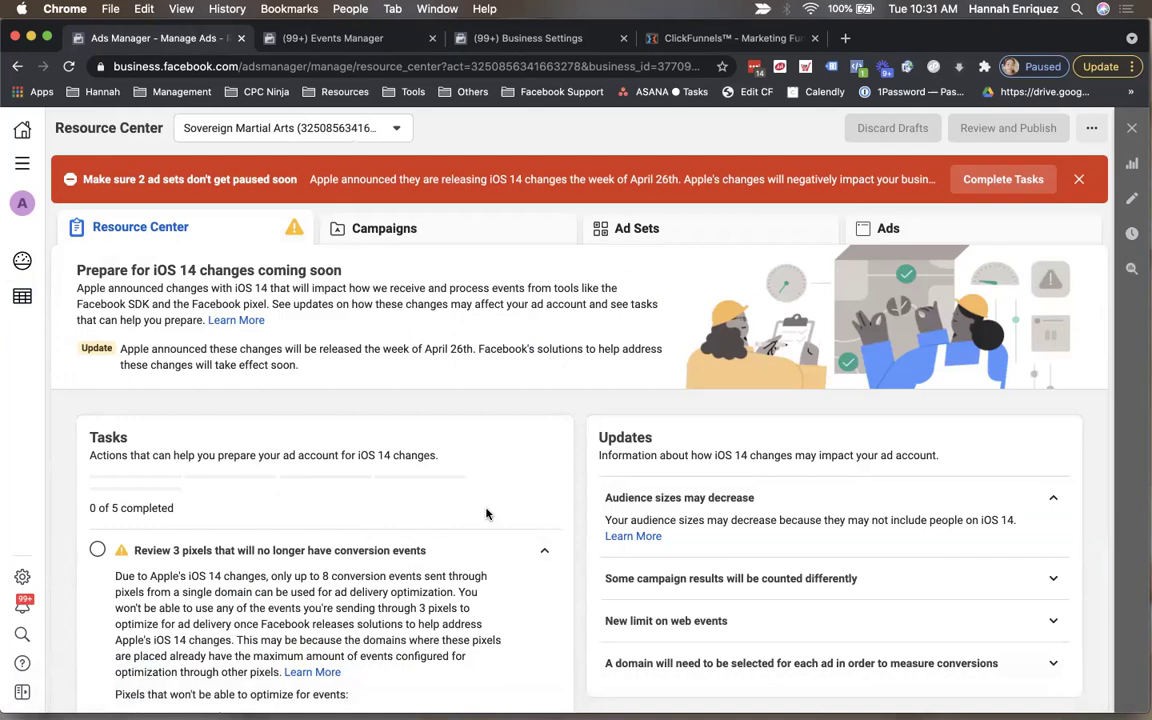
pyautogui.scroll(-2, 486, 514)
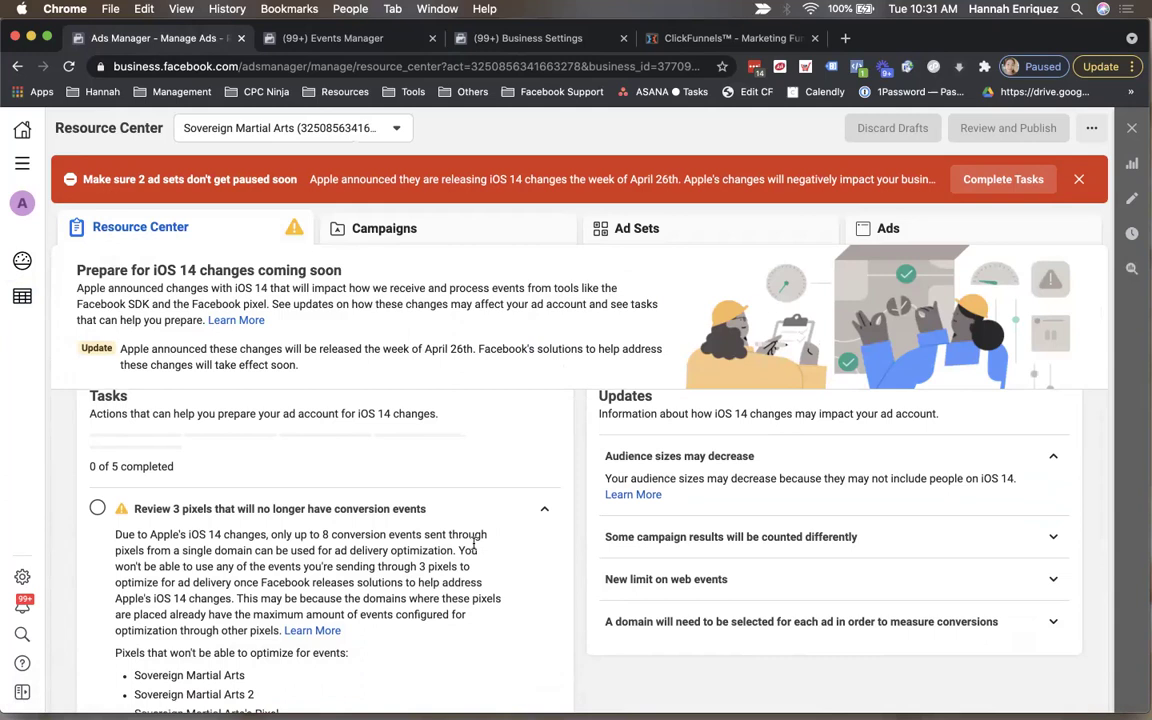
pyautogui.scroll(2, 474, 543)
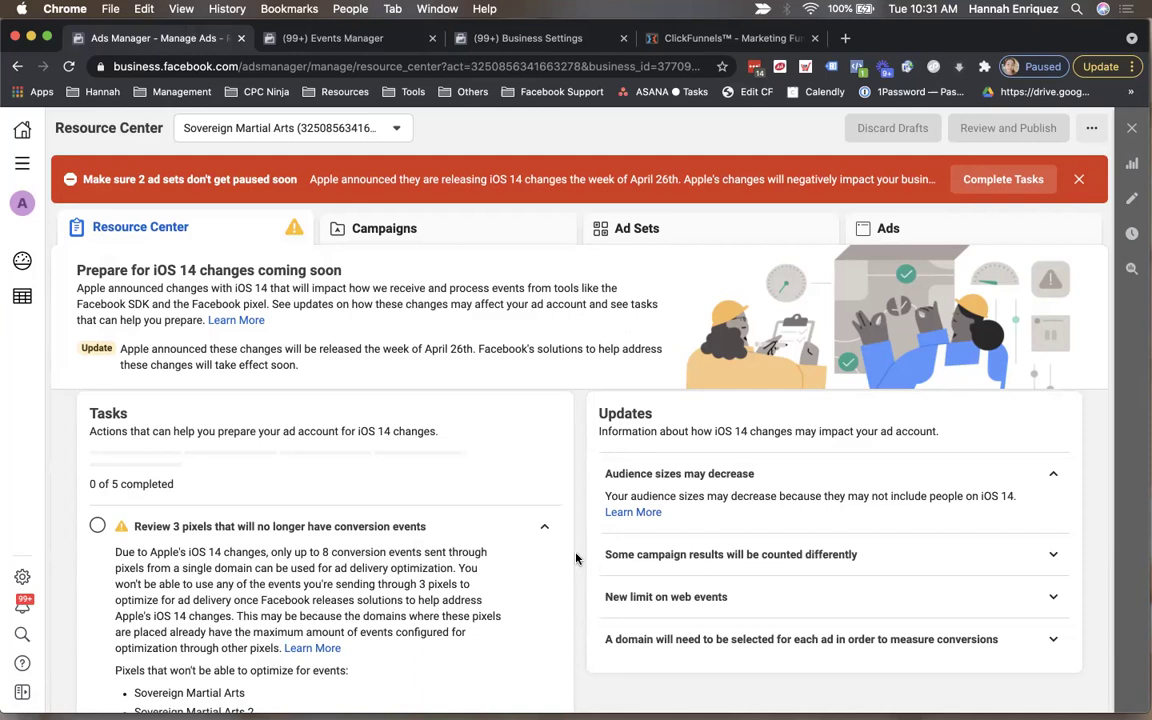
pyautogui.scroll(-1, 576, 558)
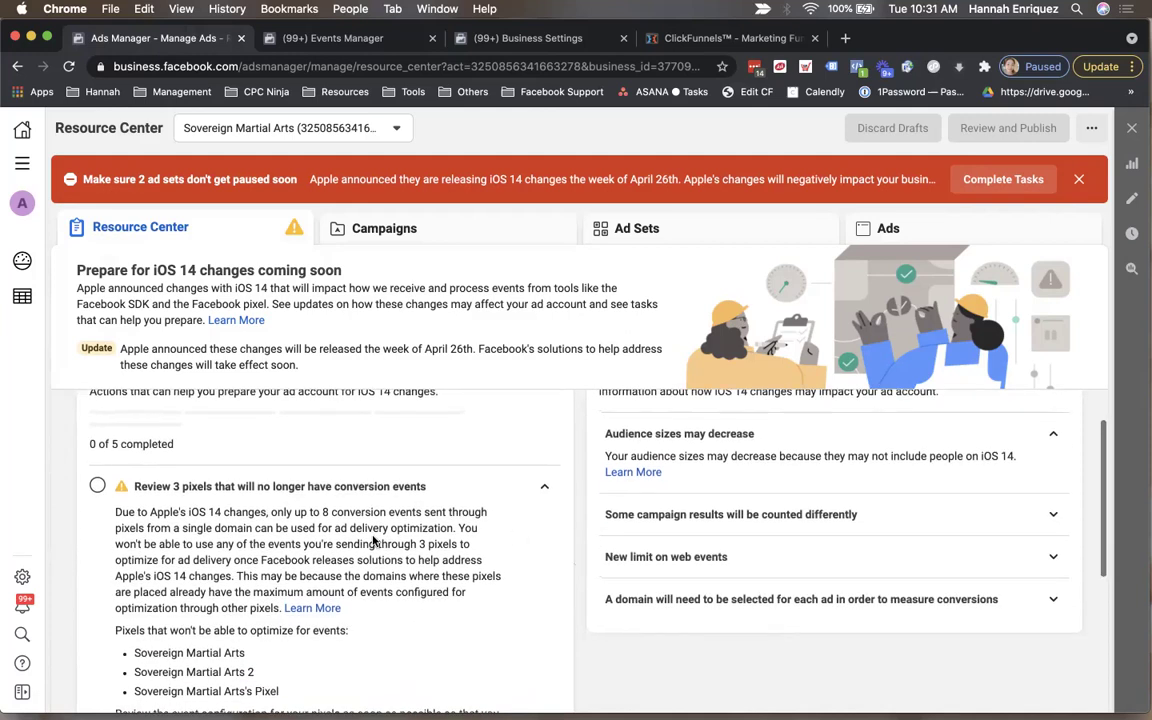
pyautogui.scroll(-3, 373, 541)
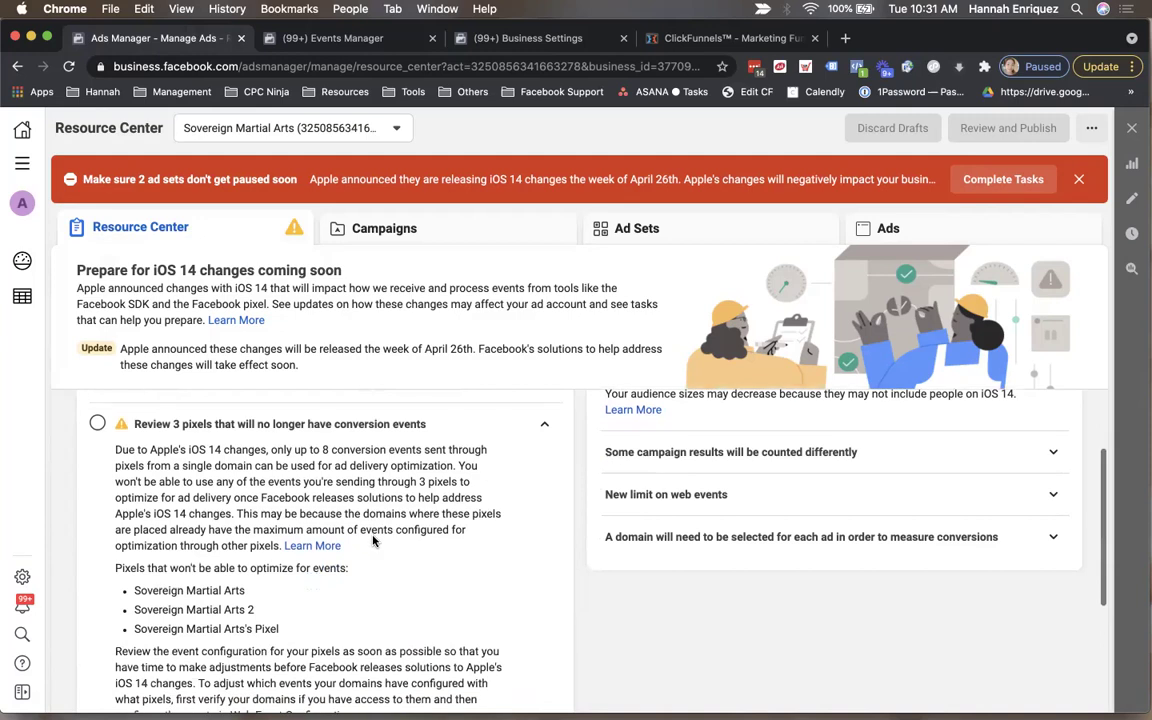
pyautogui.scroll(-5, 344, 569)
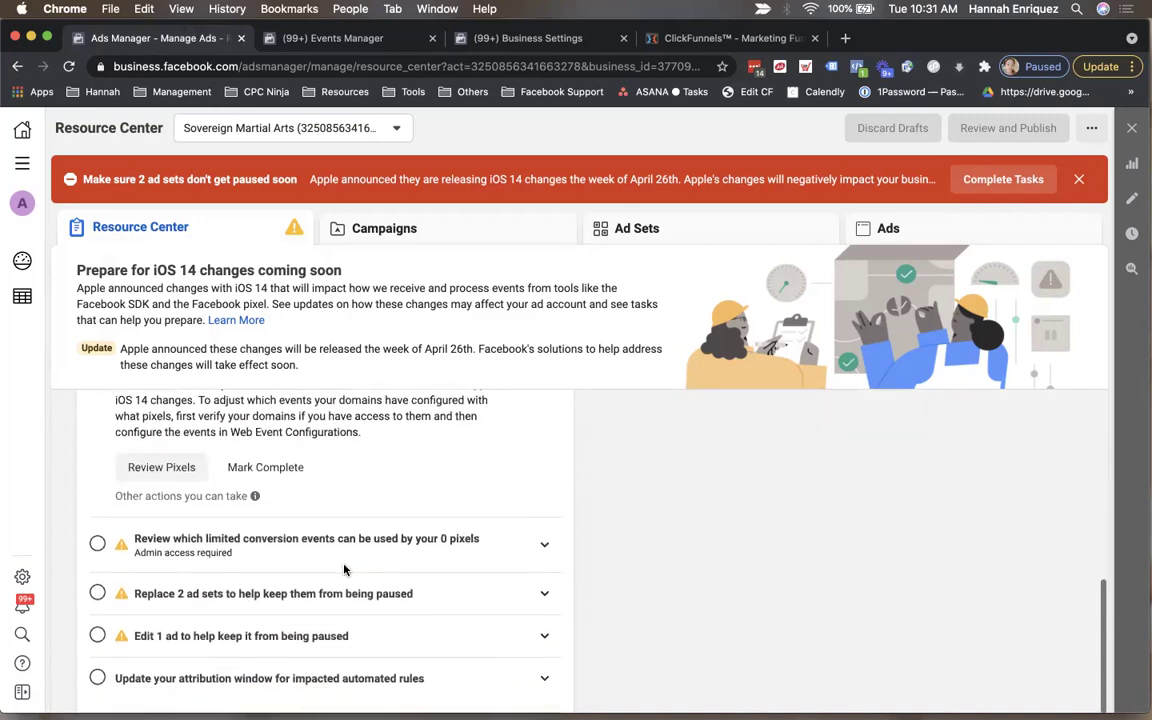
pyautogui.scroll(8, 344, 568)
pyautogui.scroll(1, 344, 569)
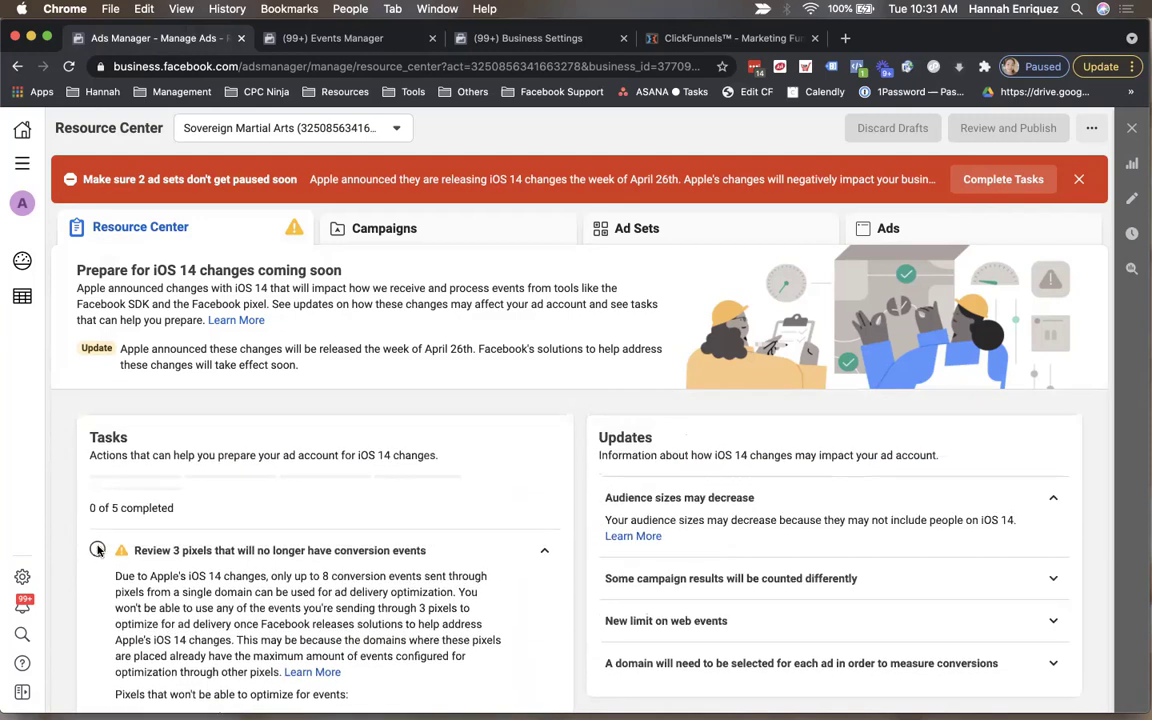
pyautogui.scroll(-5, 200, 580)
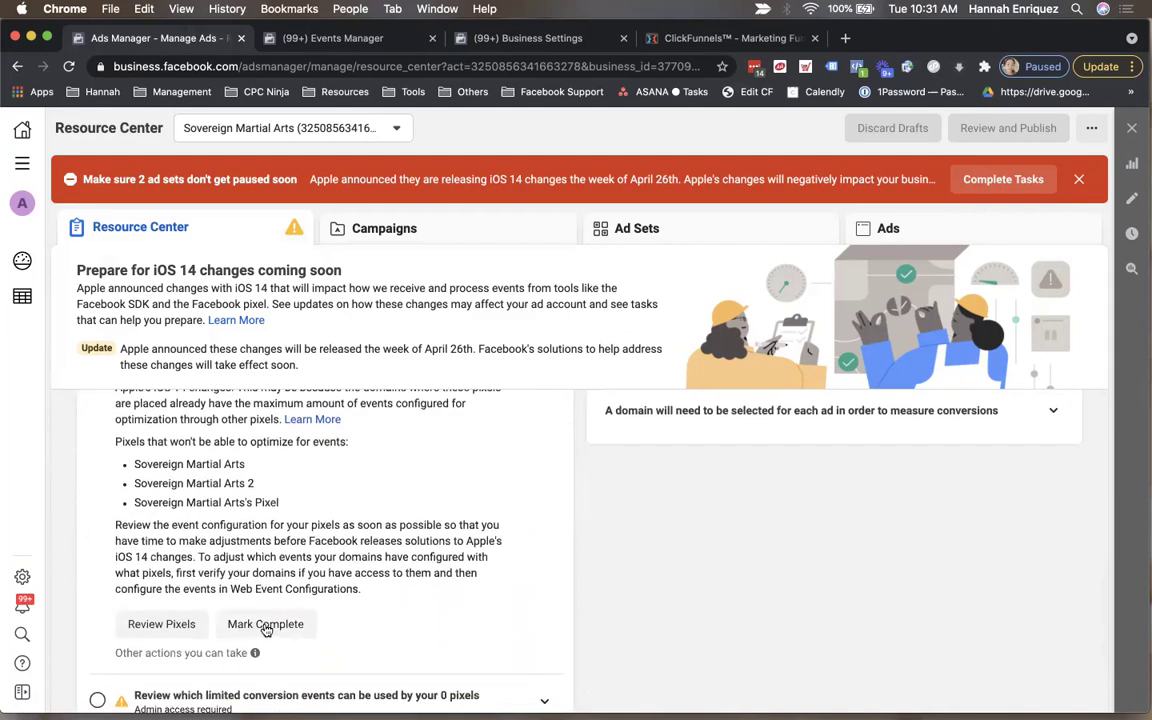
pyautogui.scroll(3, 435, 588)
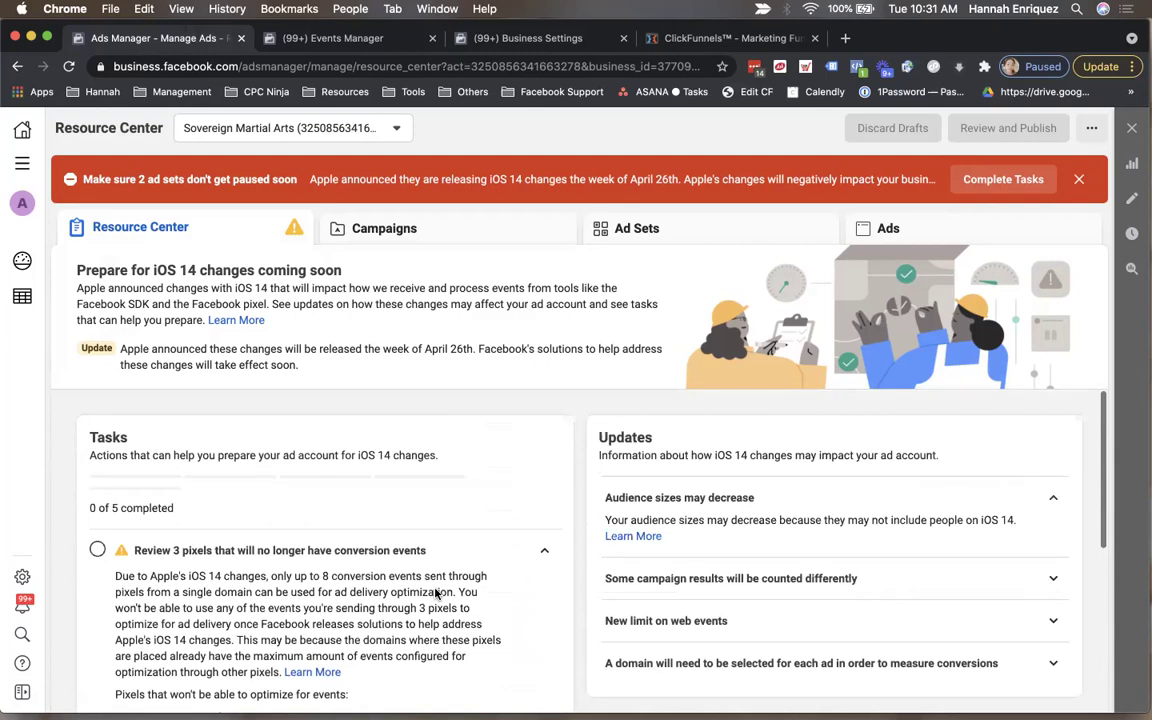
pyautogui.scroll(-6, 435, 588)
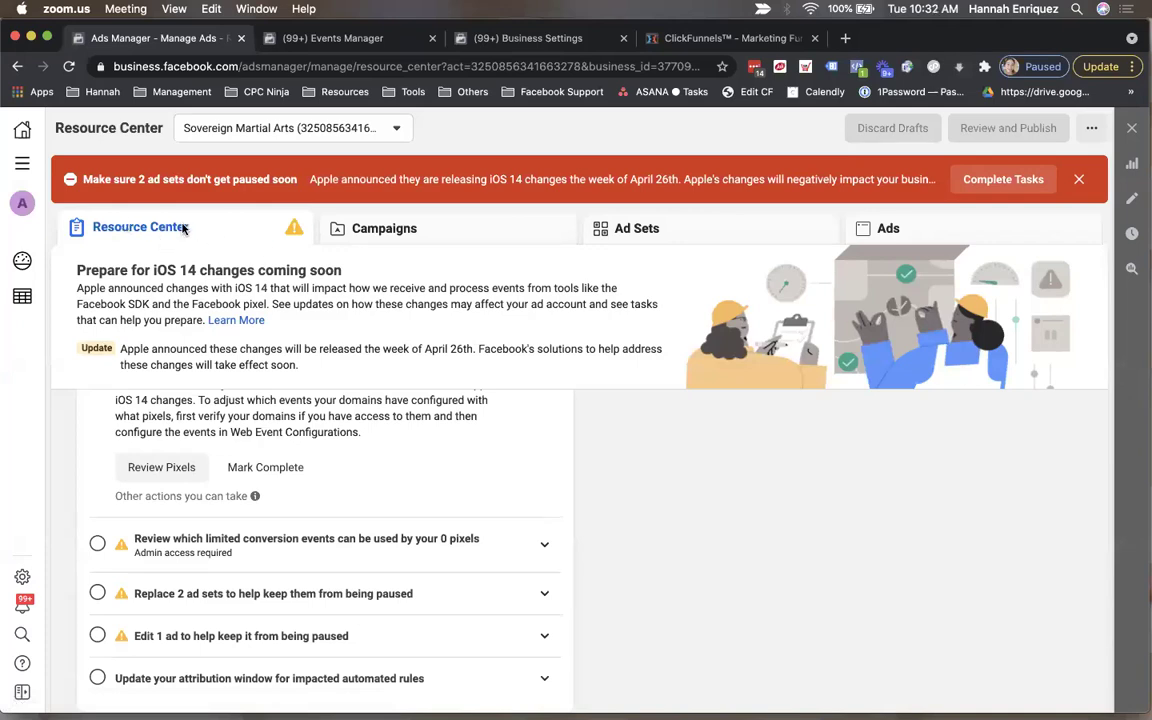
# View the ad account's campaigns list and return to the Resource Center.
pyautogui.click(370, 231)
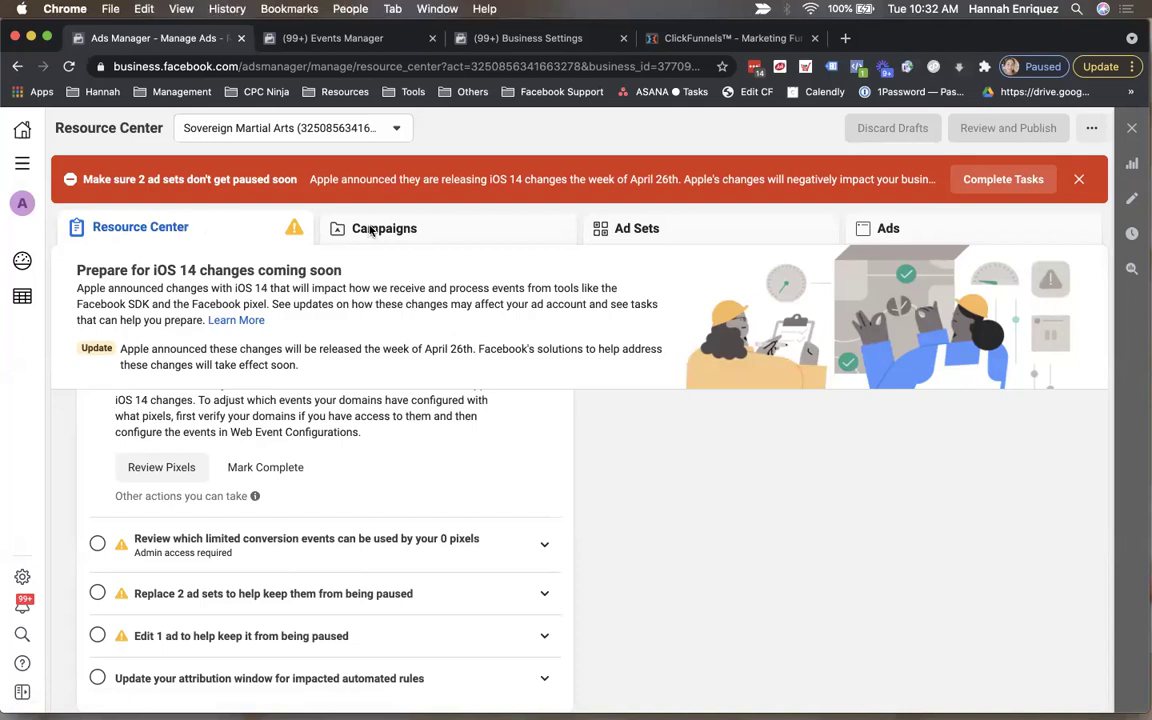
pyautogui.click(370, 231)
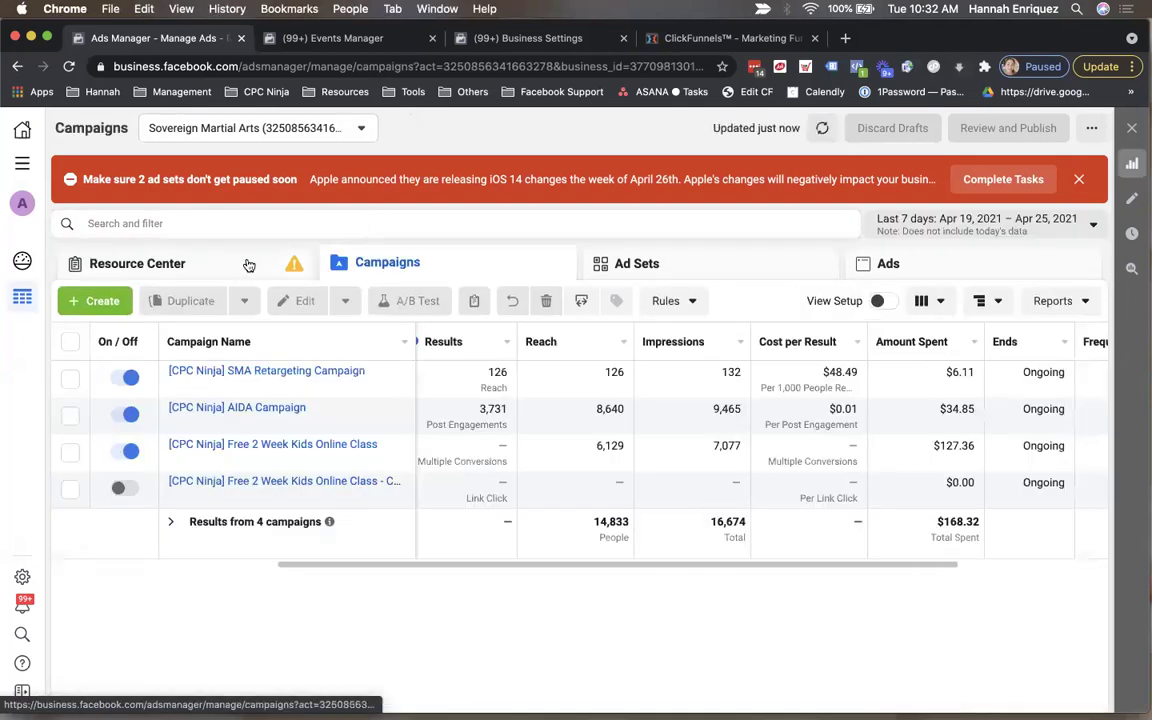
pyautogui.click(240, 263)
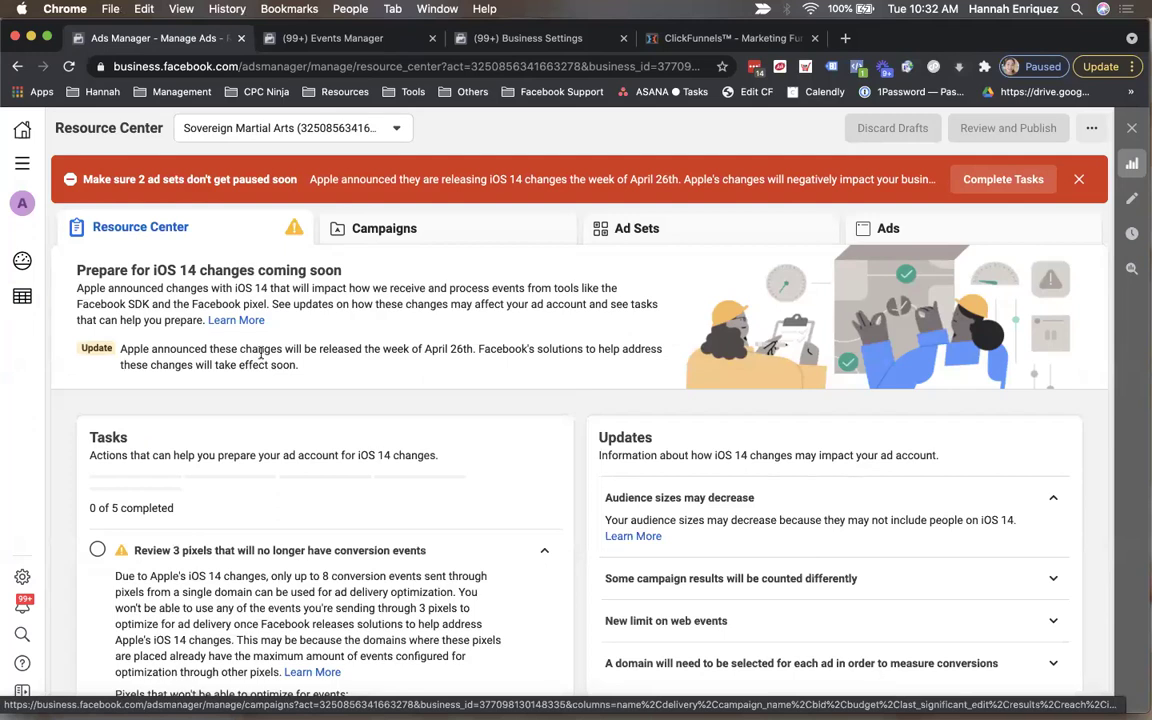